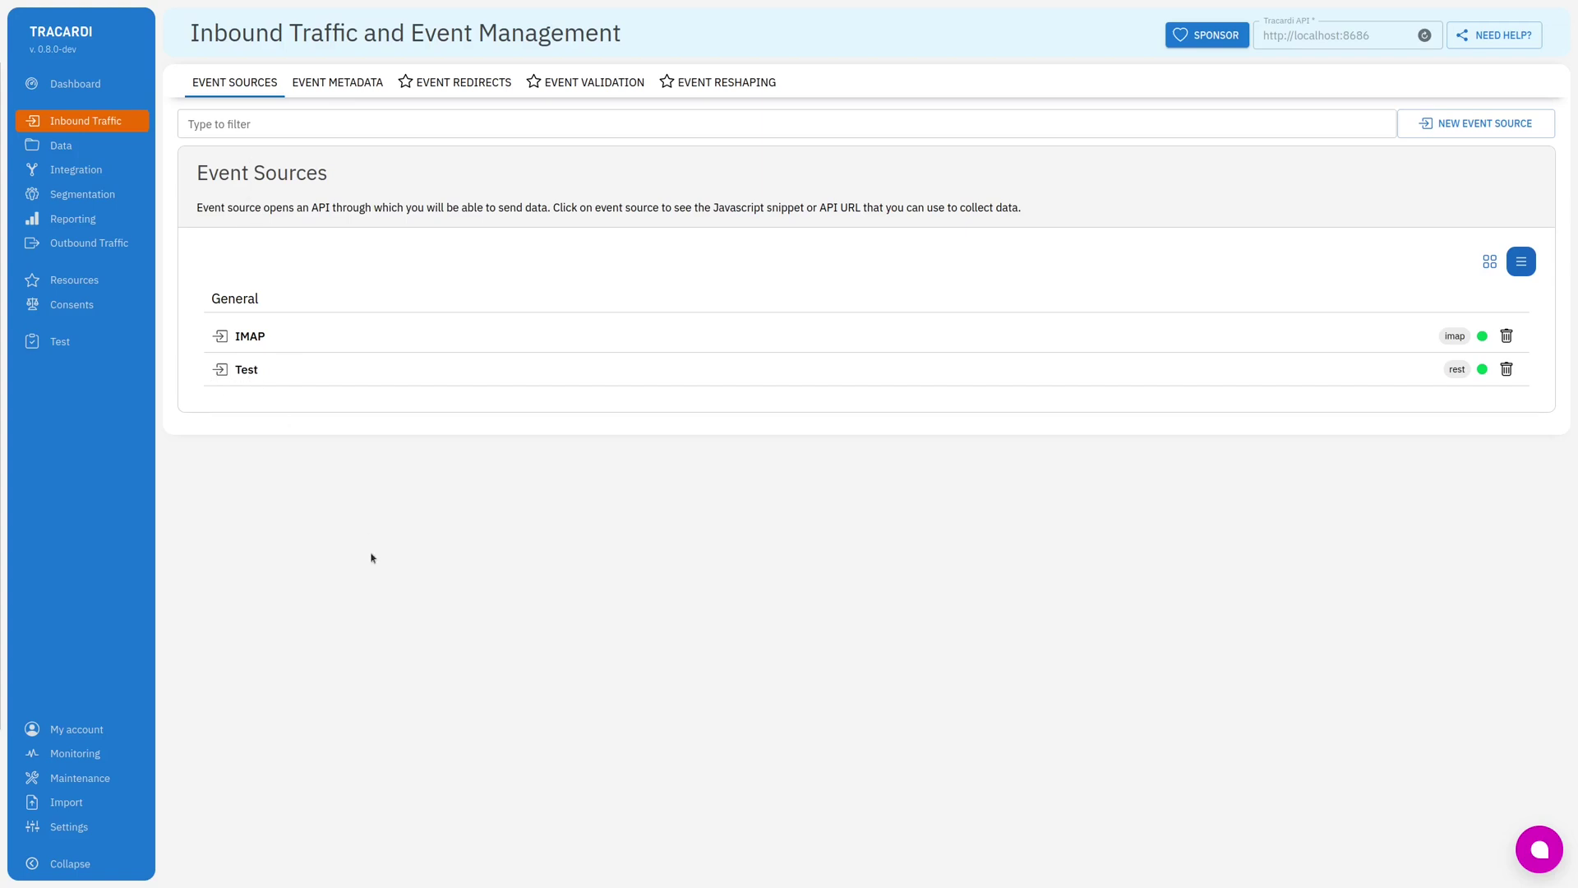
Step: Create a new integration workflow named Test
{"action": "left_click", "coordinate": [75, 169]}
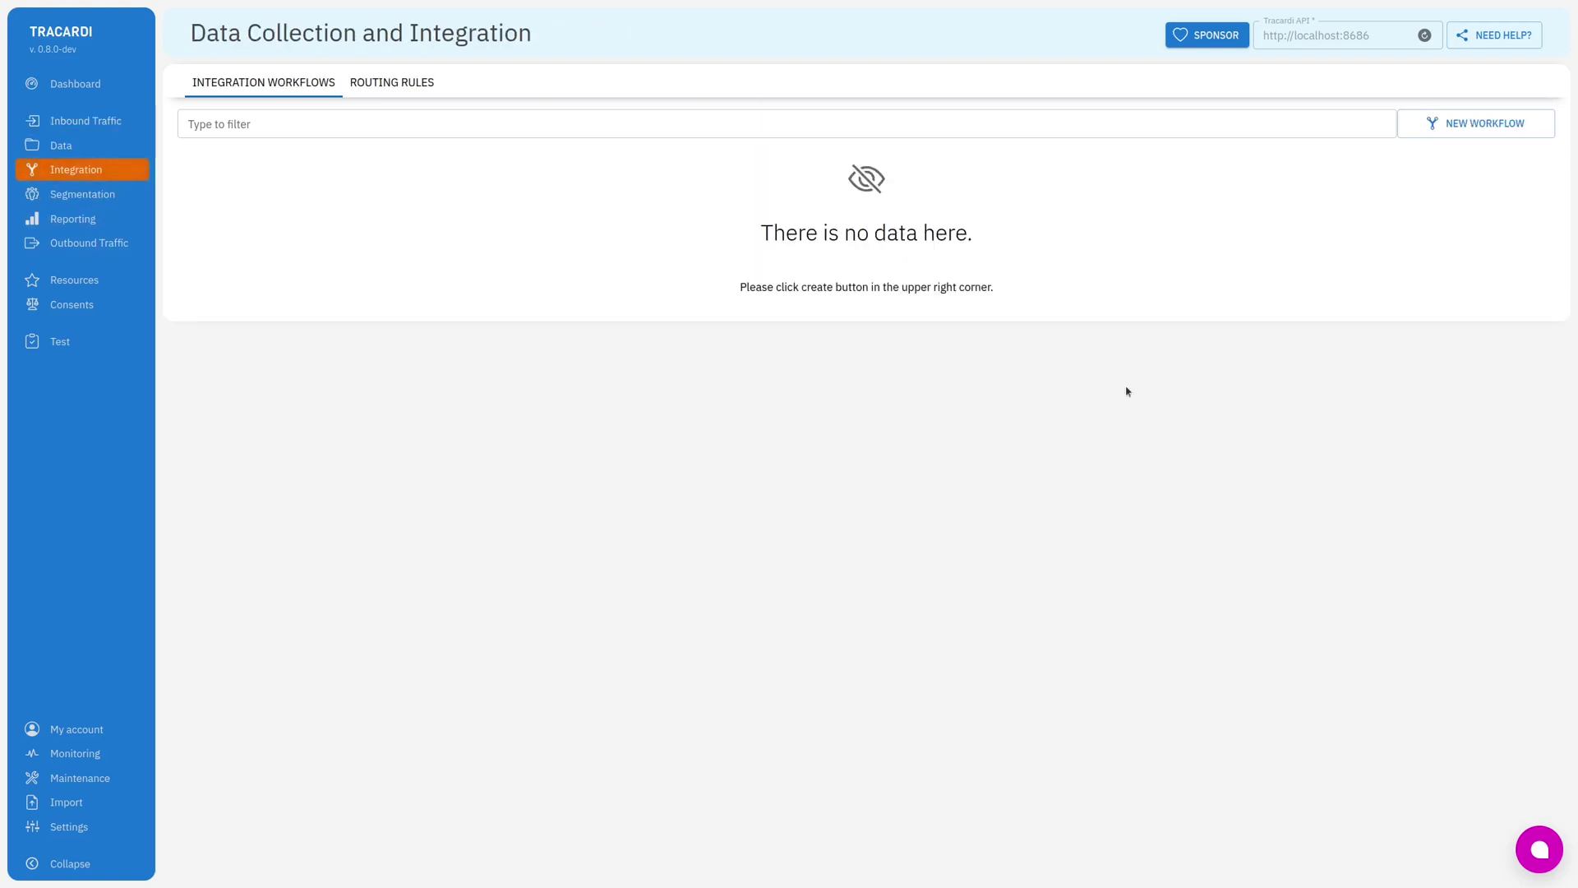
{"action": "left_click", "coordinate": [1471, 128]}
{"action": "left_click", "coordinate": [1224, 201]}
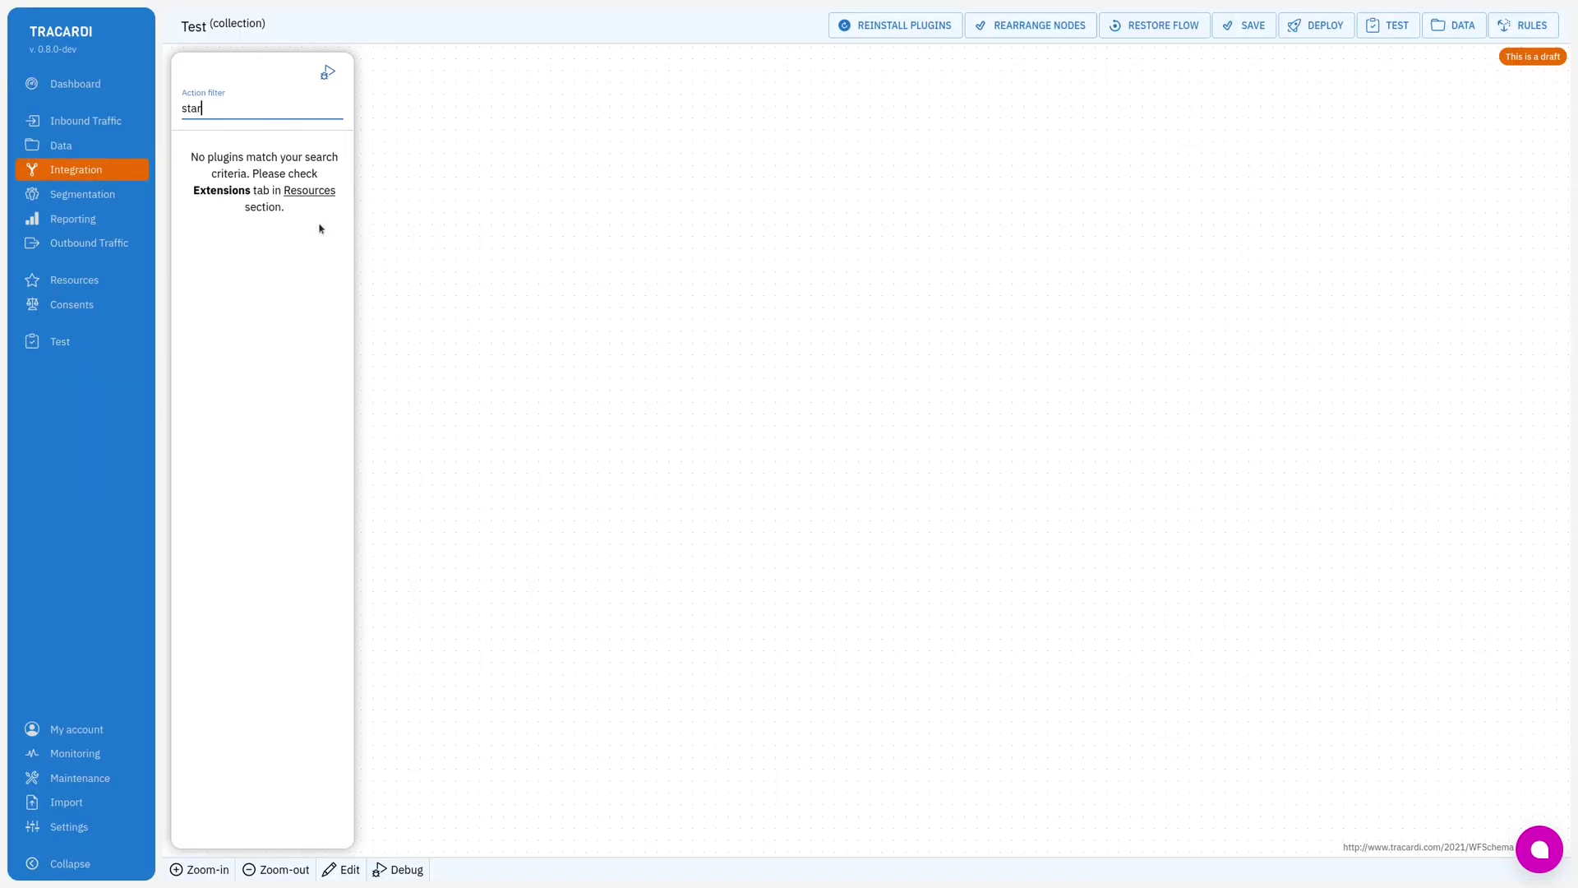
Step: Place a Start node with a Copy data node below it and connect them
{"action": "left_click_drag", "start_coordinate": [283, 206], "coordinate": [752, 238]}
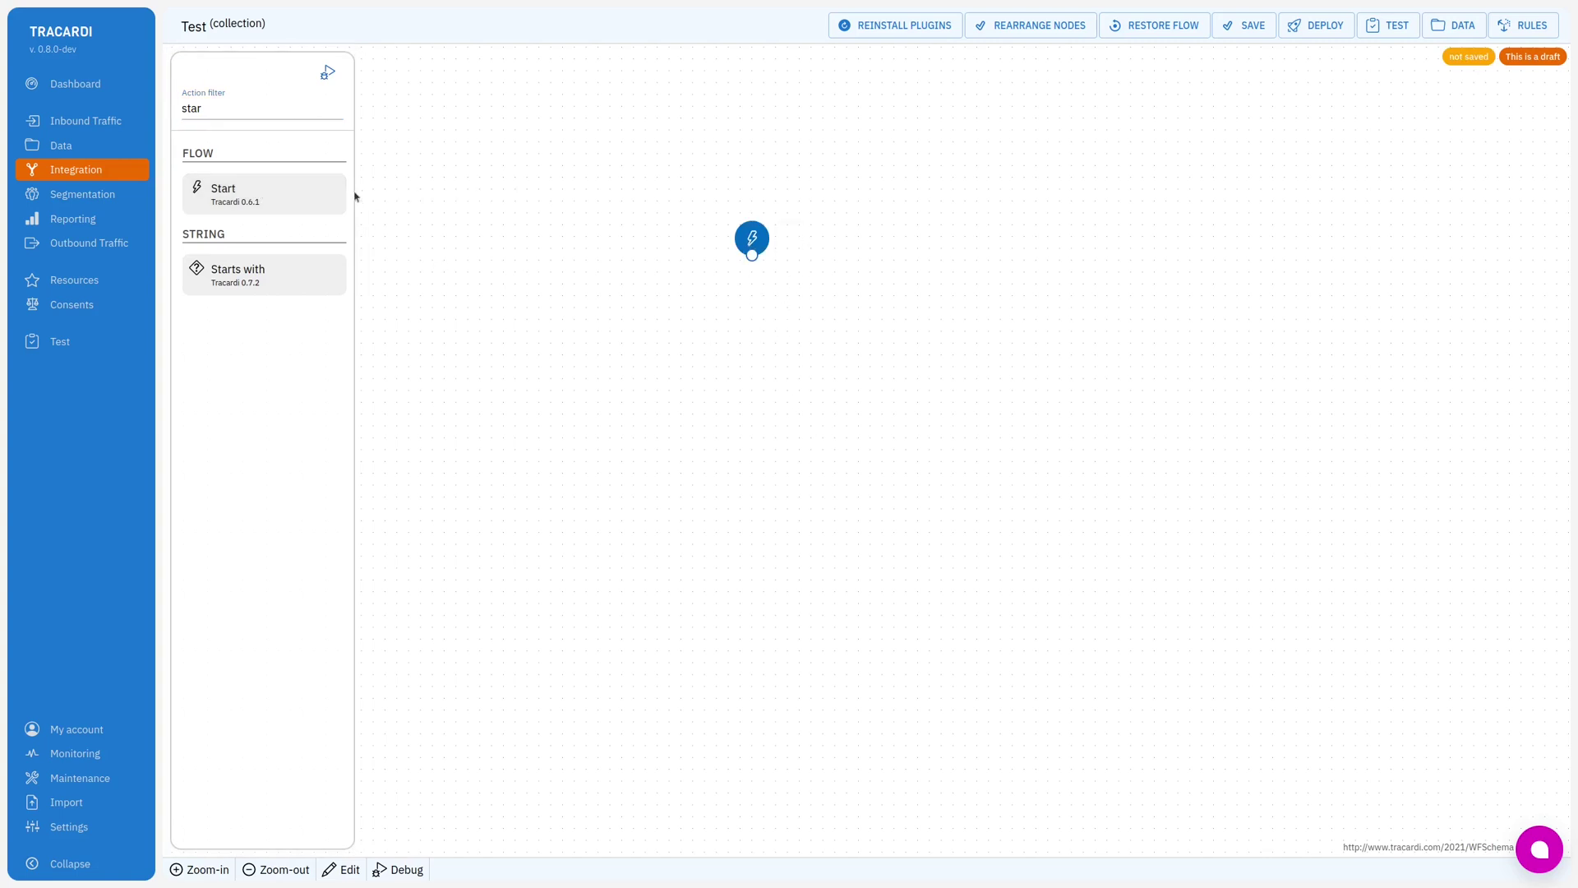
{"action": "double_click", "coordinate": [234, 115]}
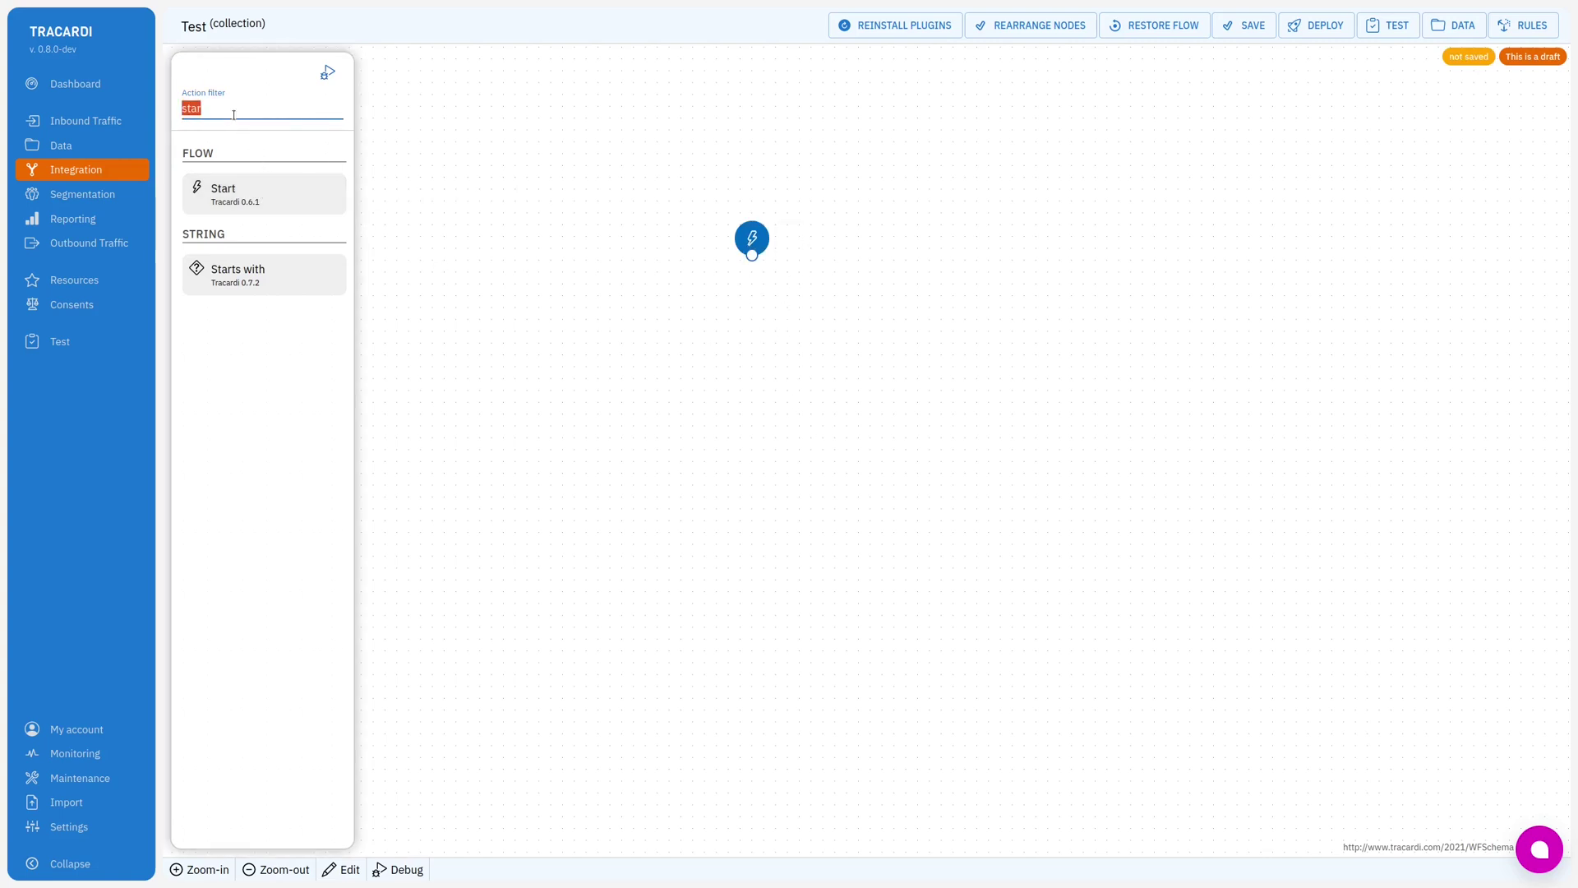
{"action": "type", "text": "copy"}
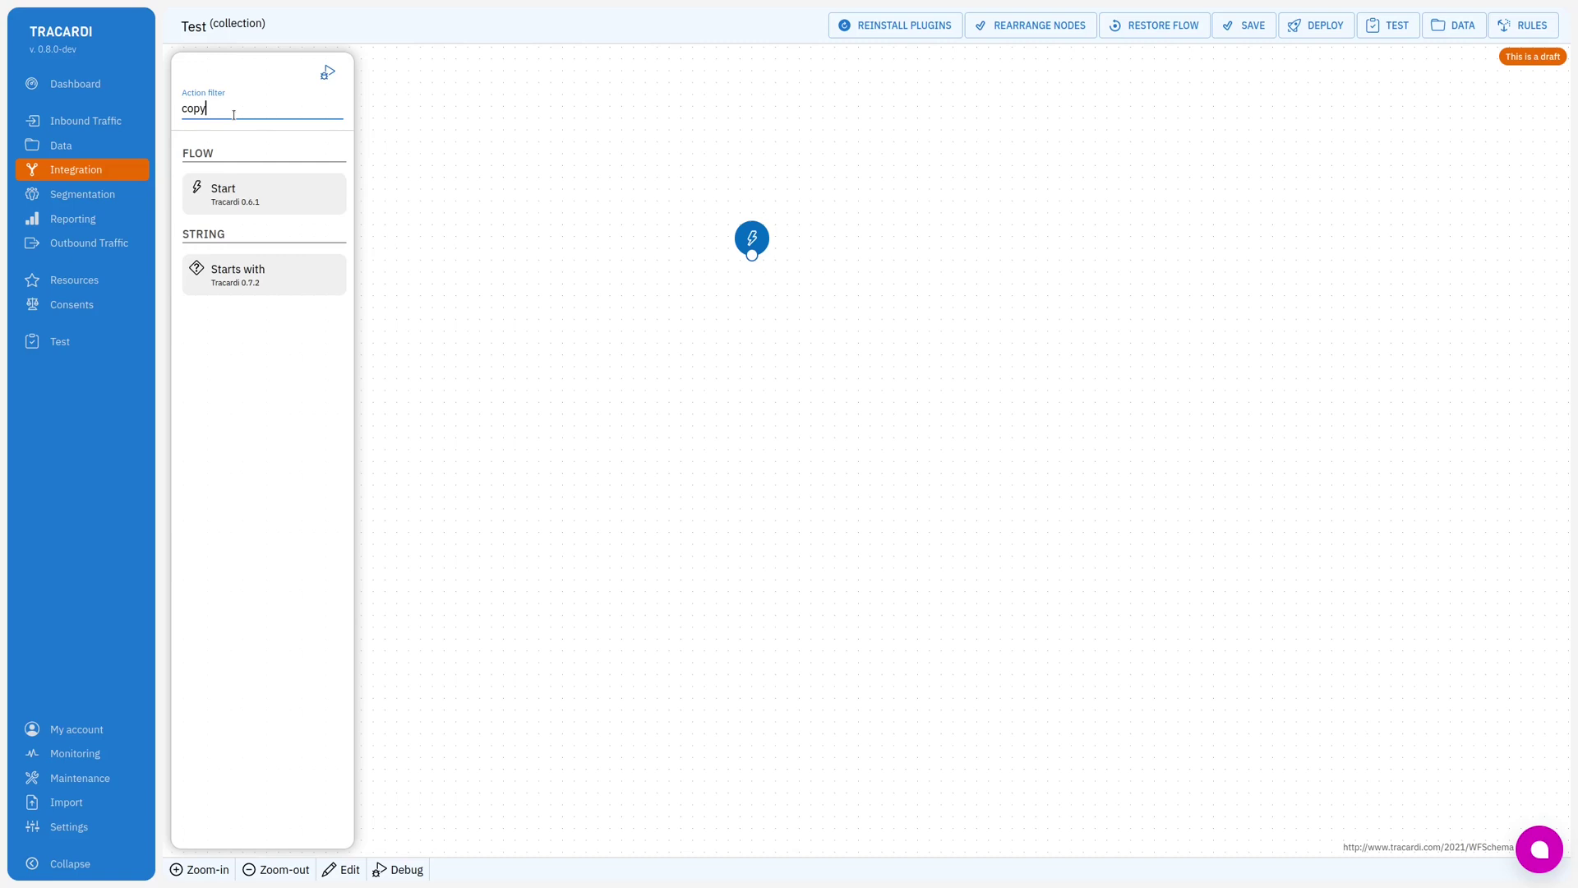
{"action": "left_click_drag", "start_coordinate": [263, 193], "coordinate": [762, 350]}
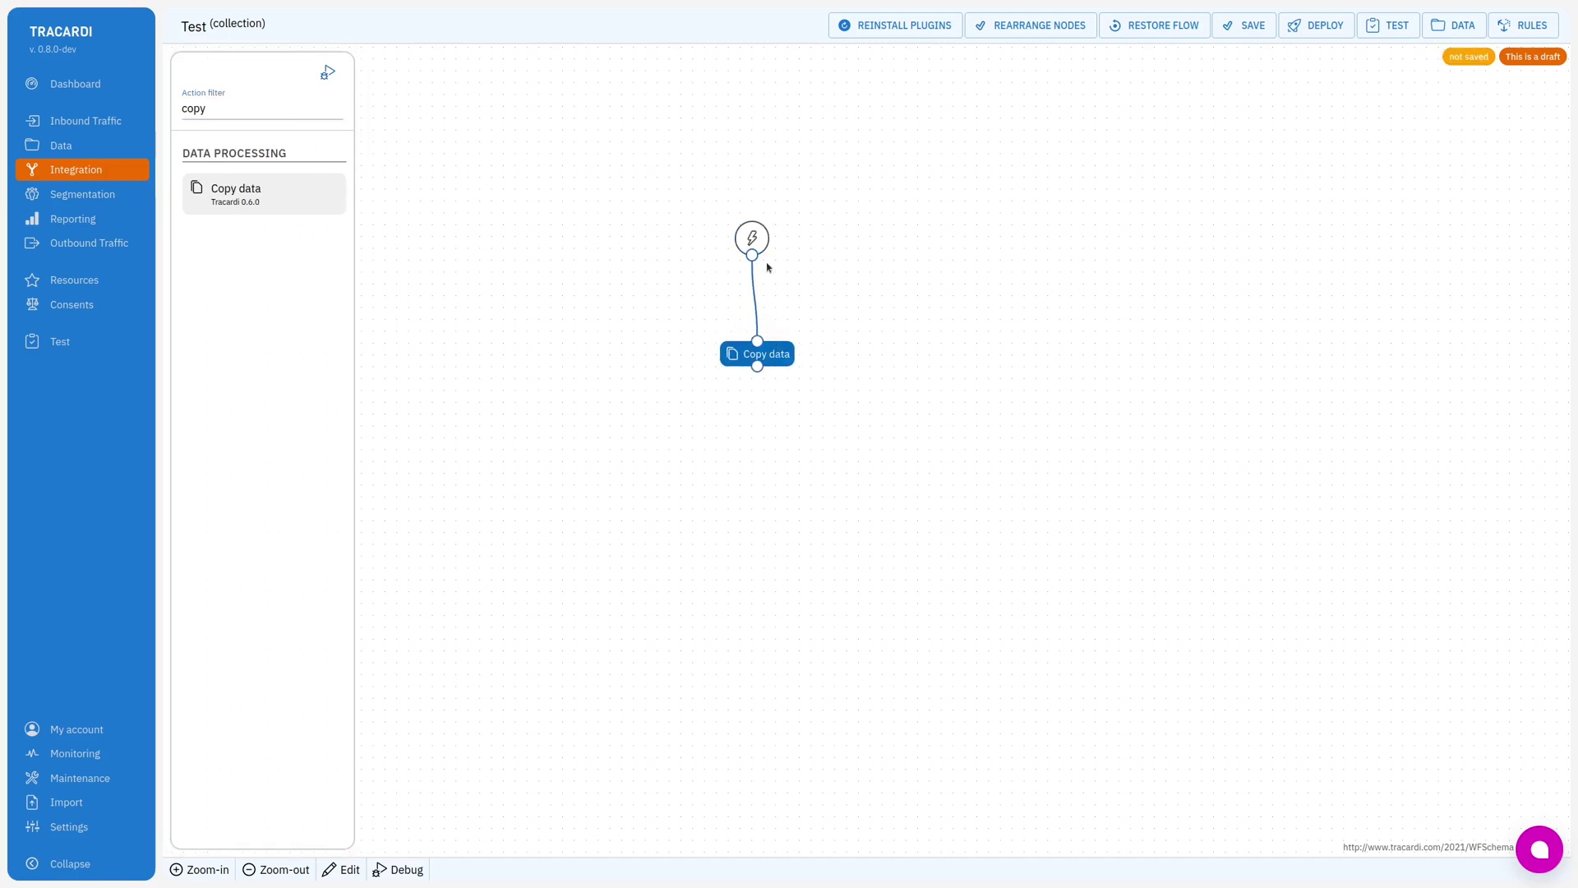
{"action": "left_click_drag", "start_coordinate": [751, 239], "coordinate": [746, 250]}
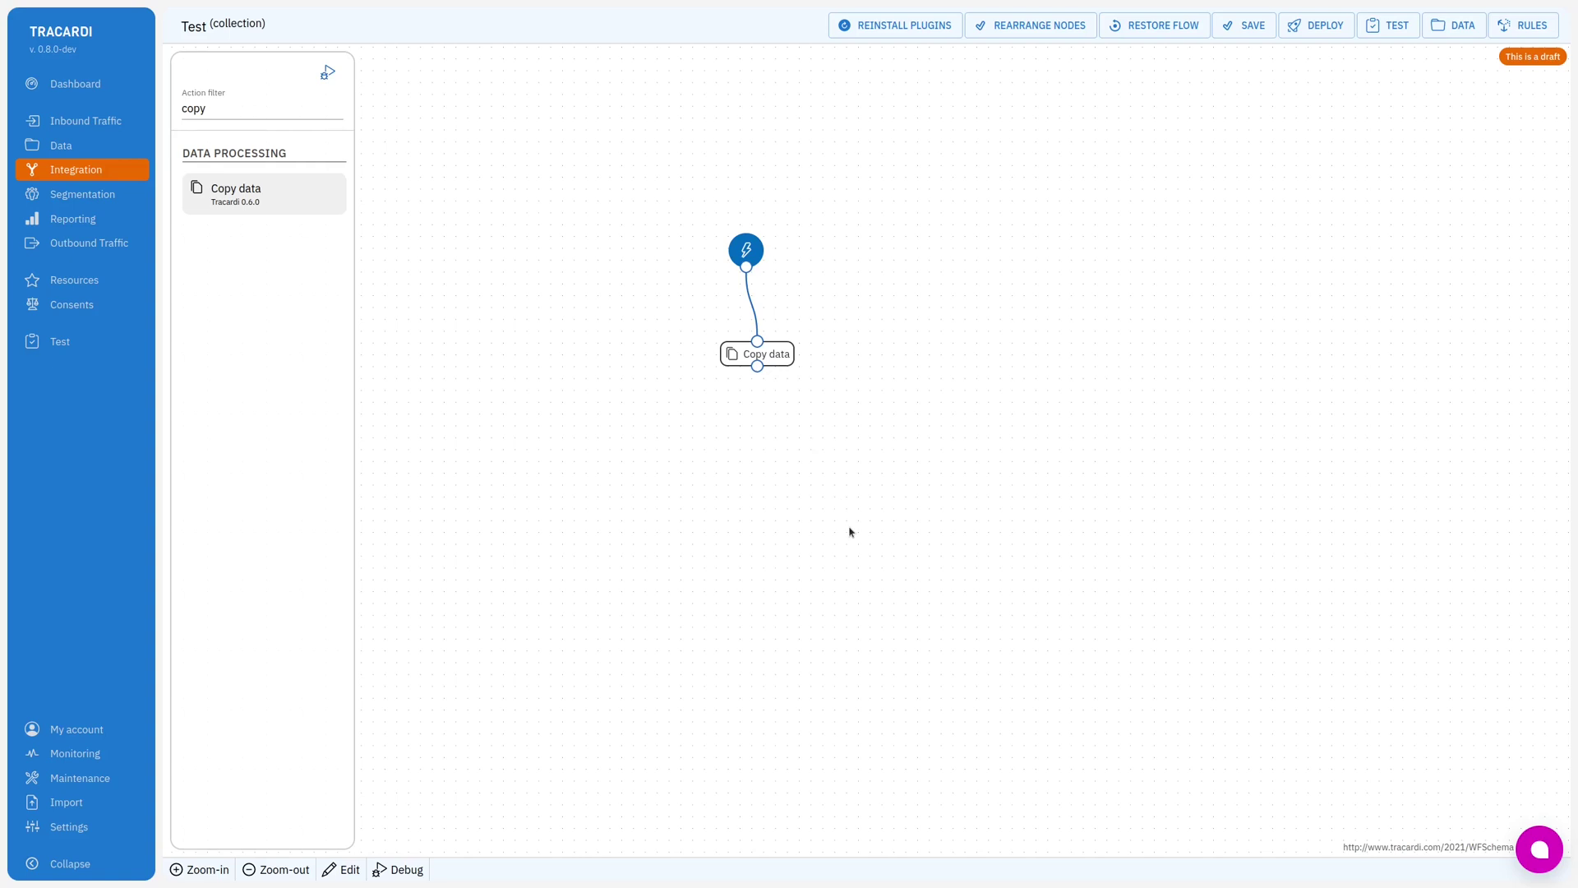
{"action": "left_click", "coordinate": [759, 355]}
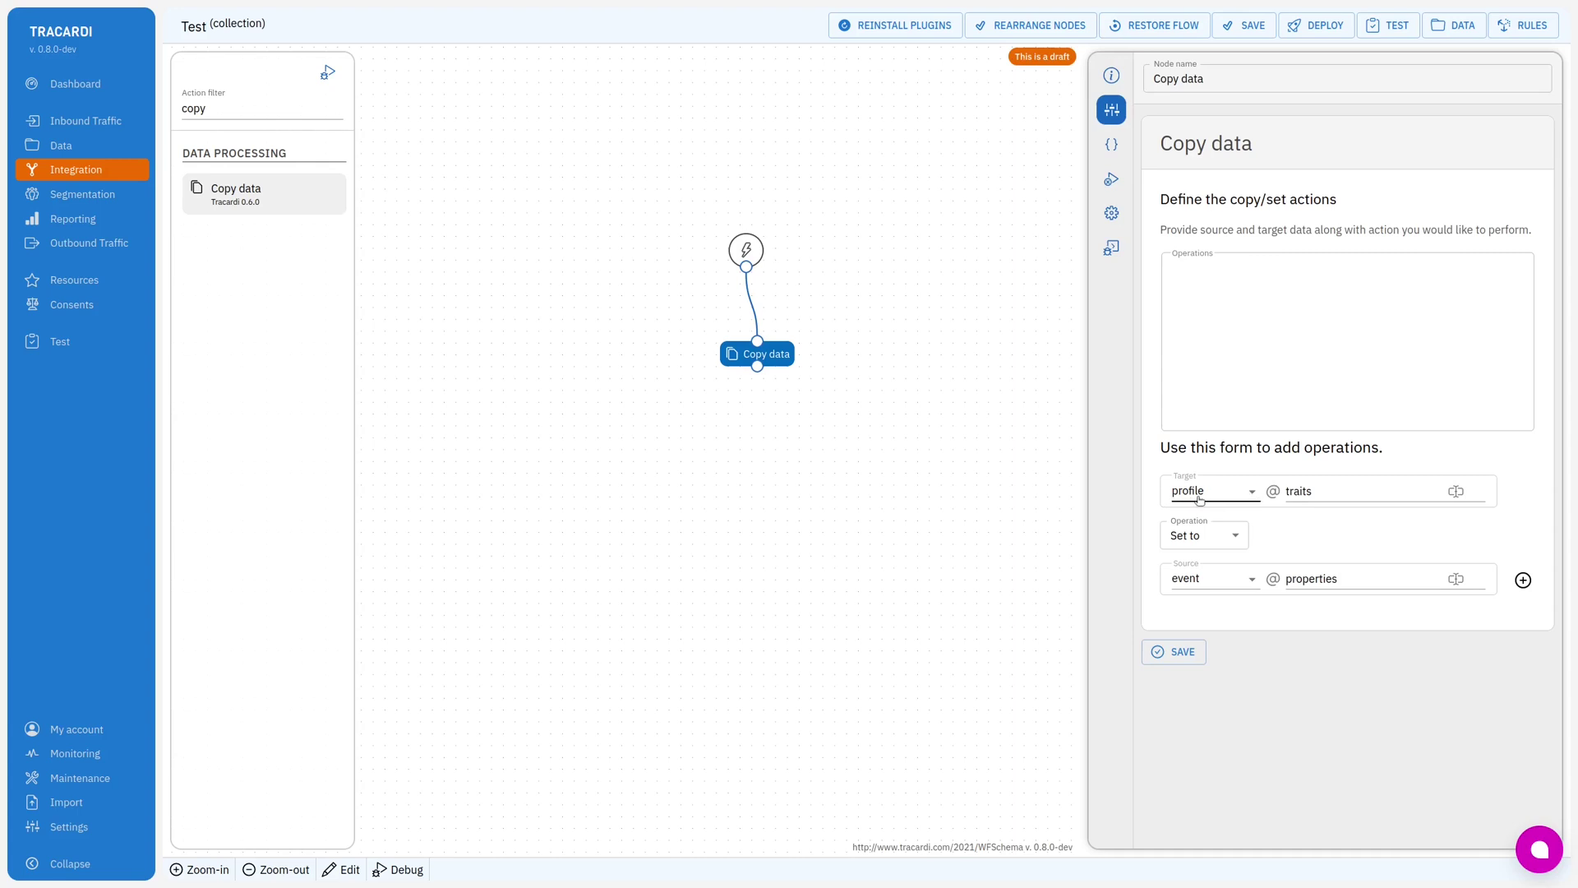
{"action": "left_click", "coordinate": [1324, 491]}
{"action": "scroll", "coordinate": [1340, 740], "scroll_direction": "down", "scroll_amount": 3}
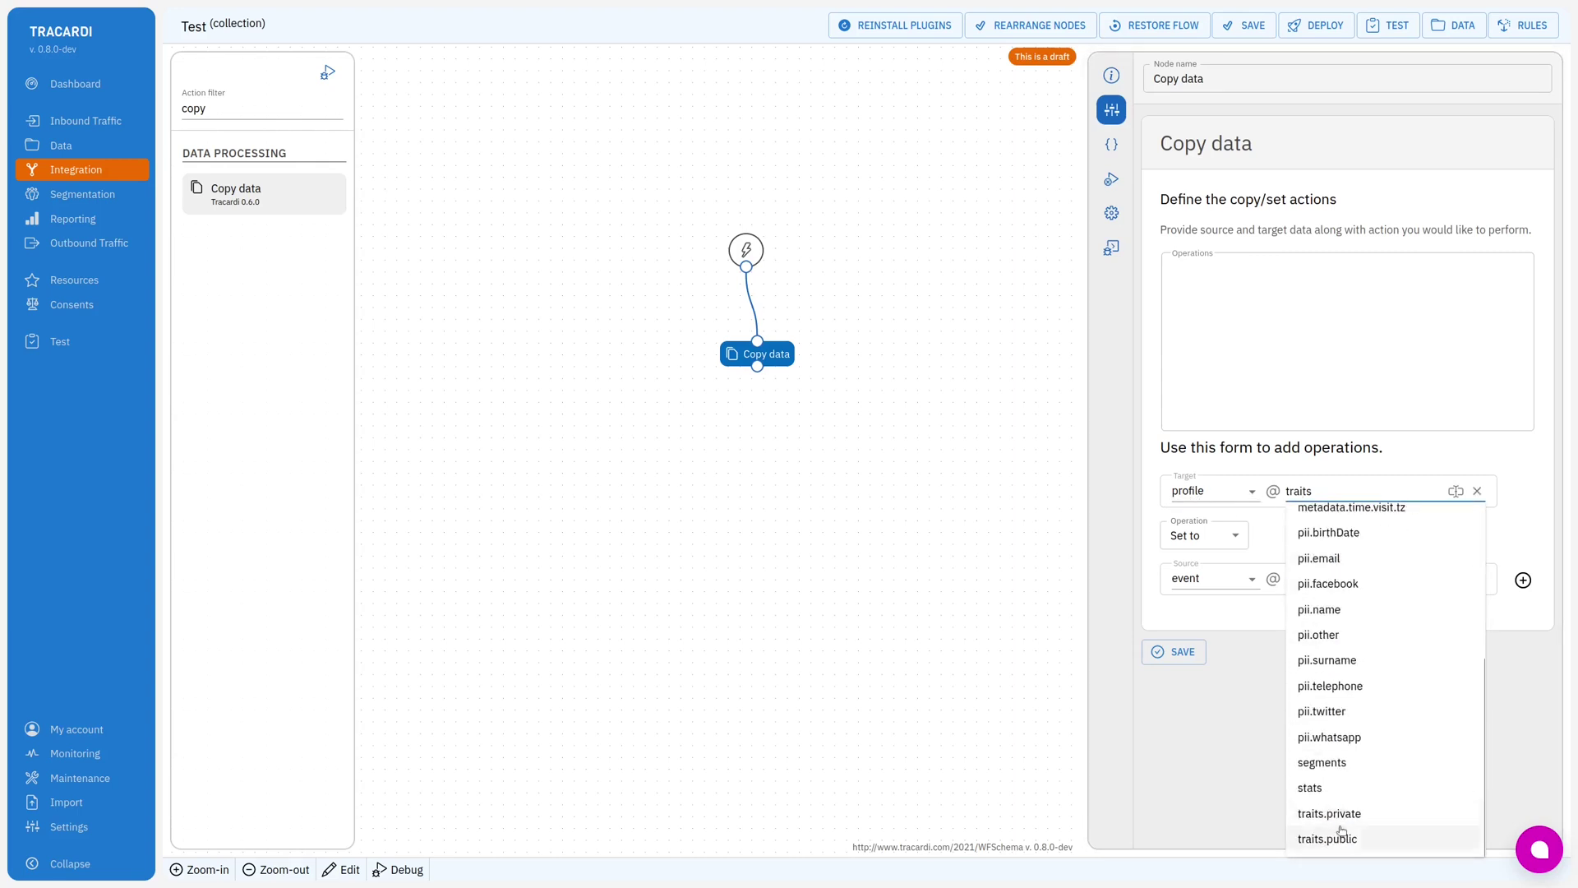
{"action": "left_click", "coordinate": [1355, 685]}
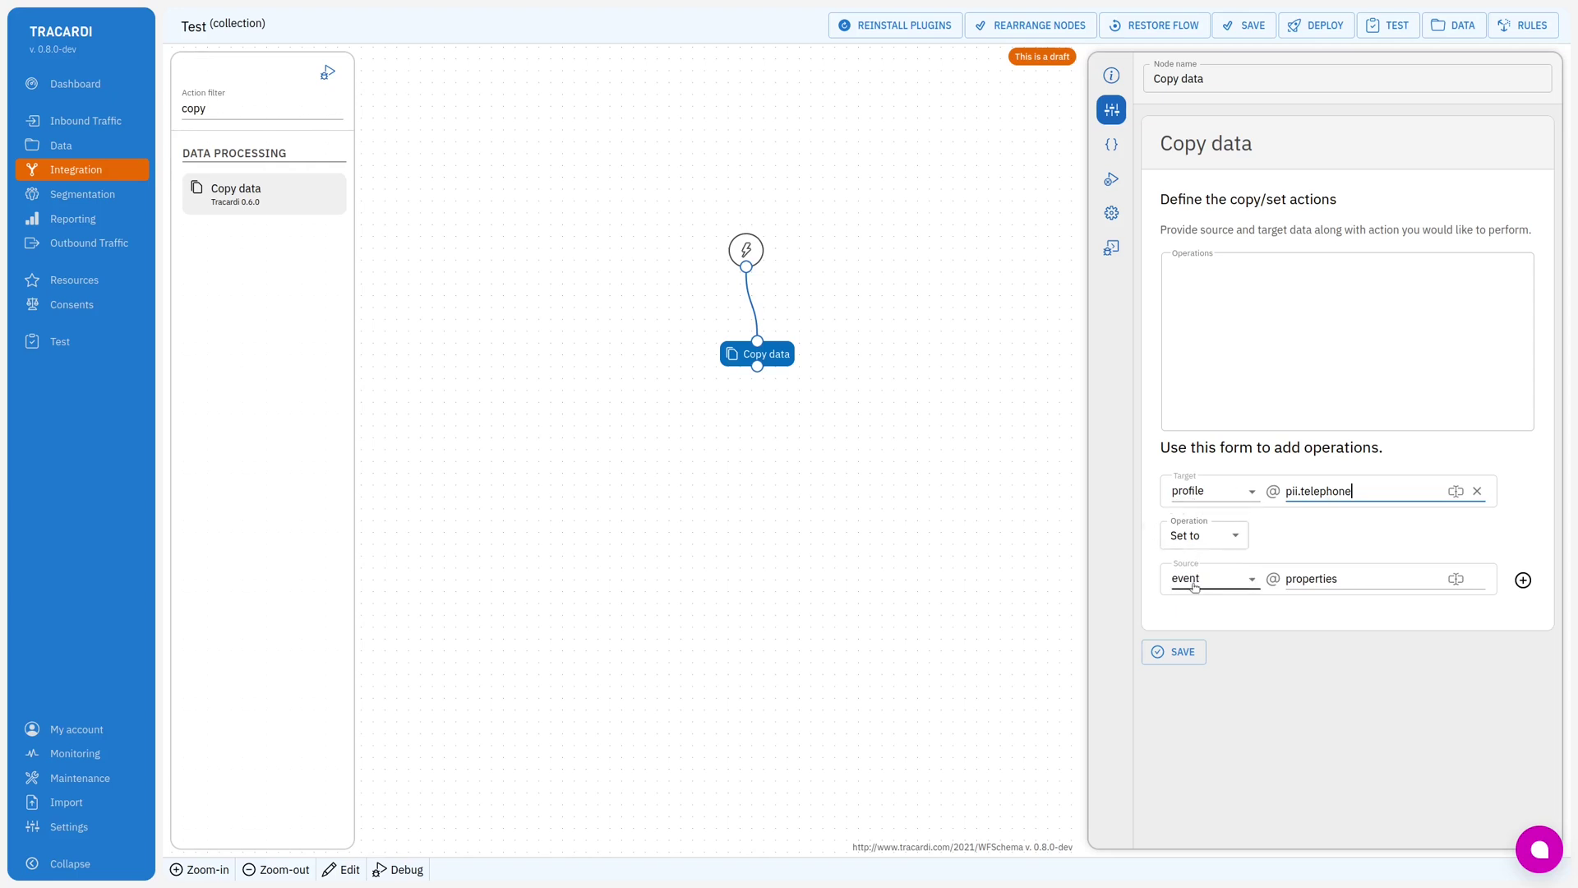
{"action": "left_click", "coordinate": [1351, 585]}
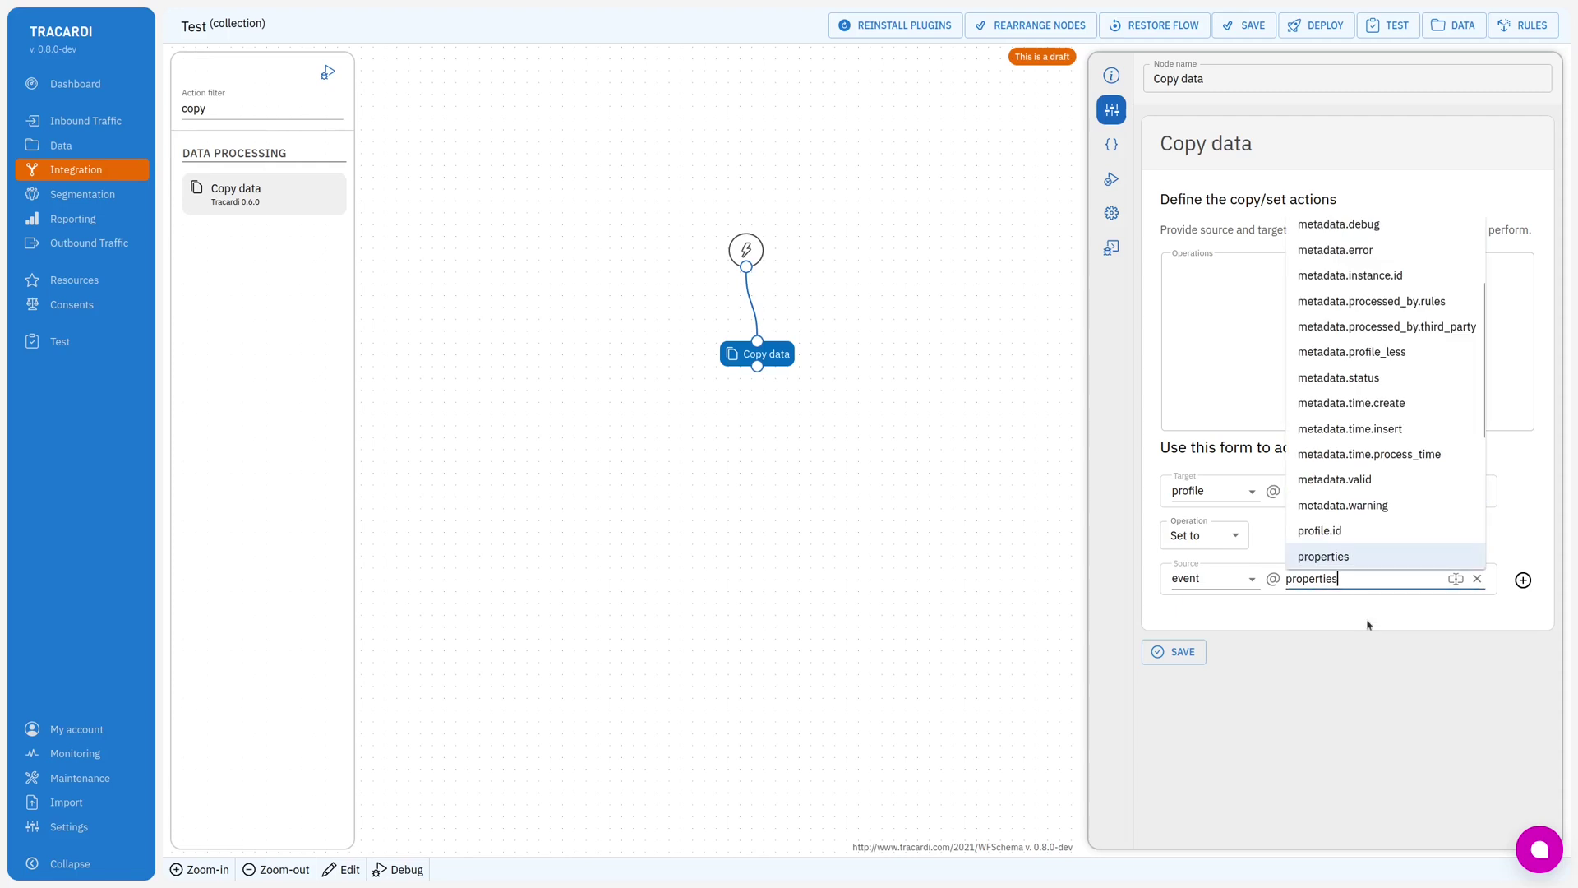
{"action": "type", "text": ".phone"}
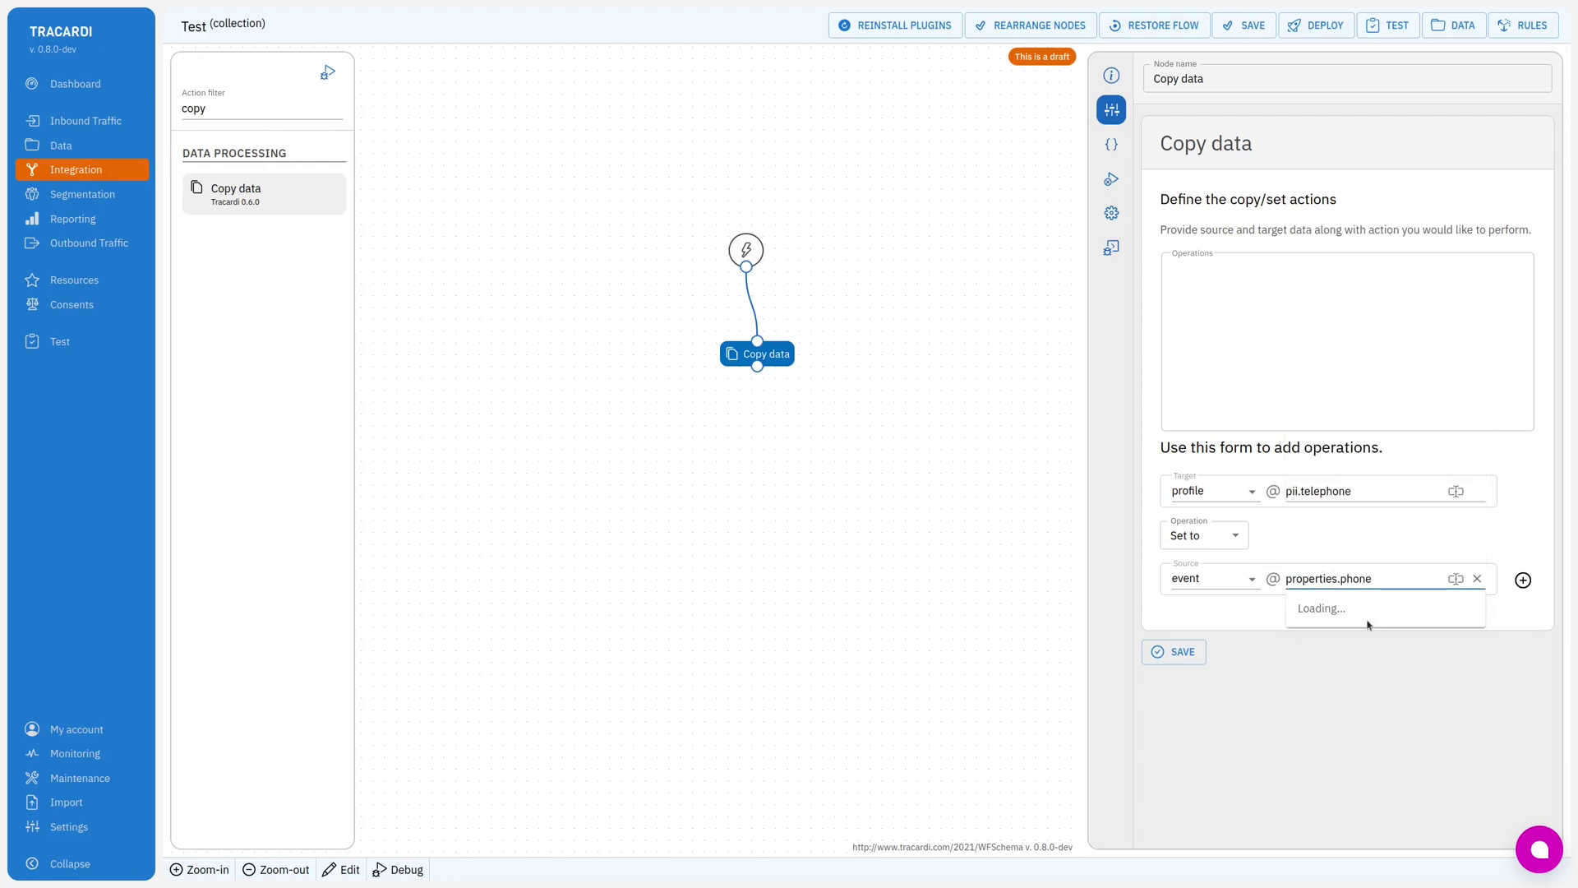
{"action": "left_click", "coordinate": [1523, 581]}
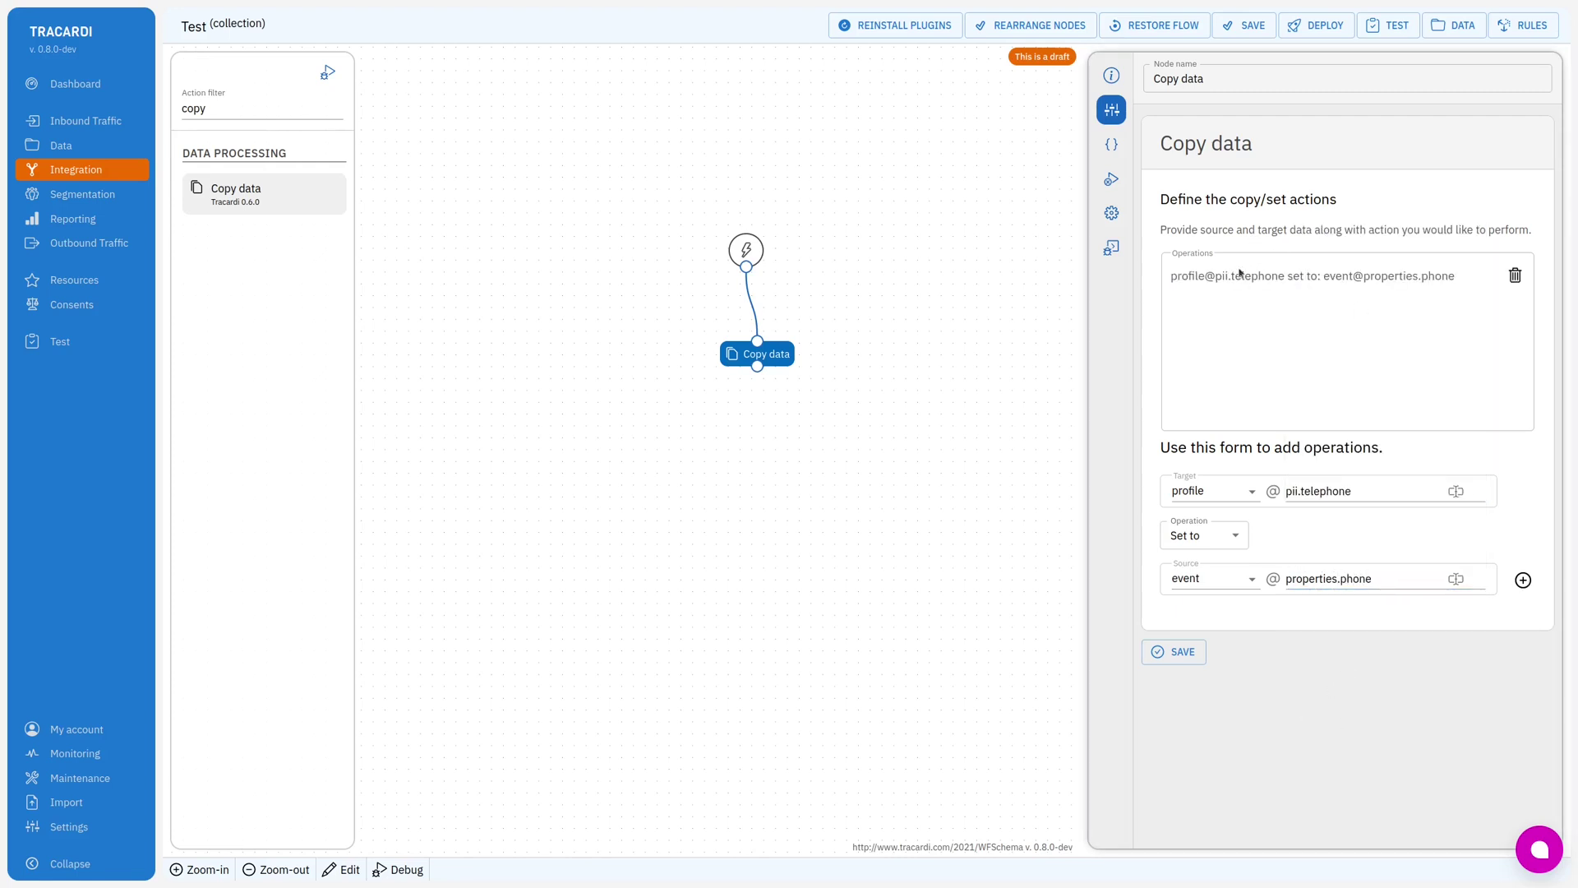
{"action": "left_click", "coordinate": [1202, 663]}
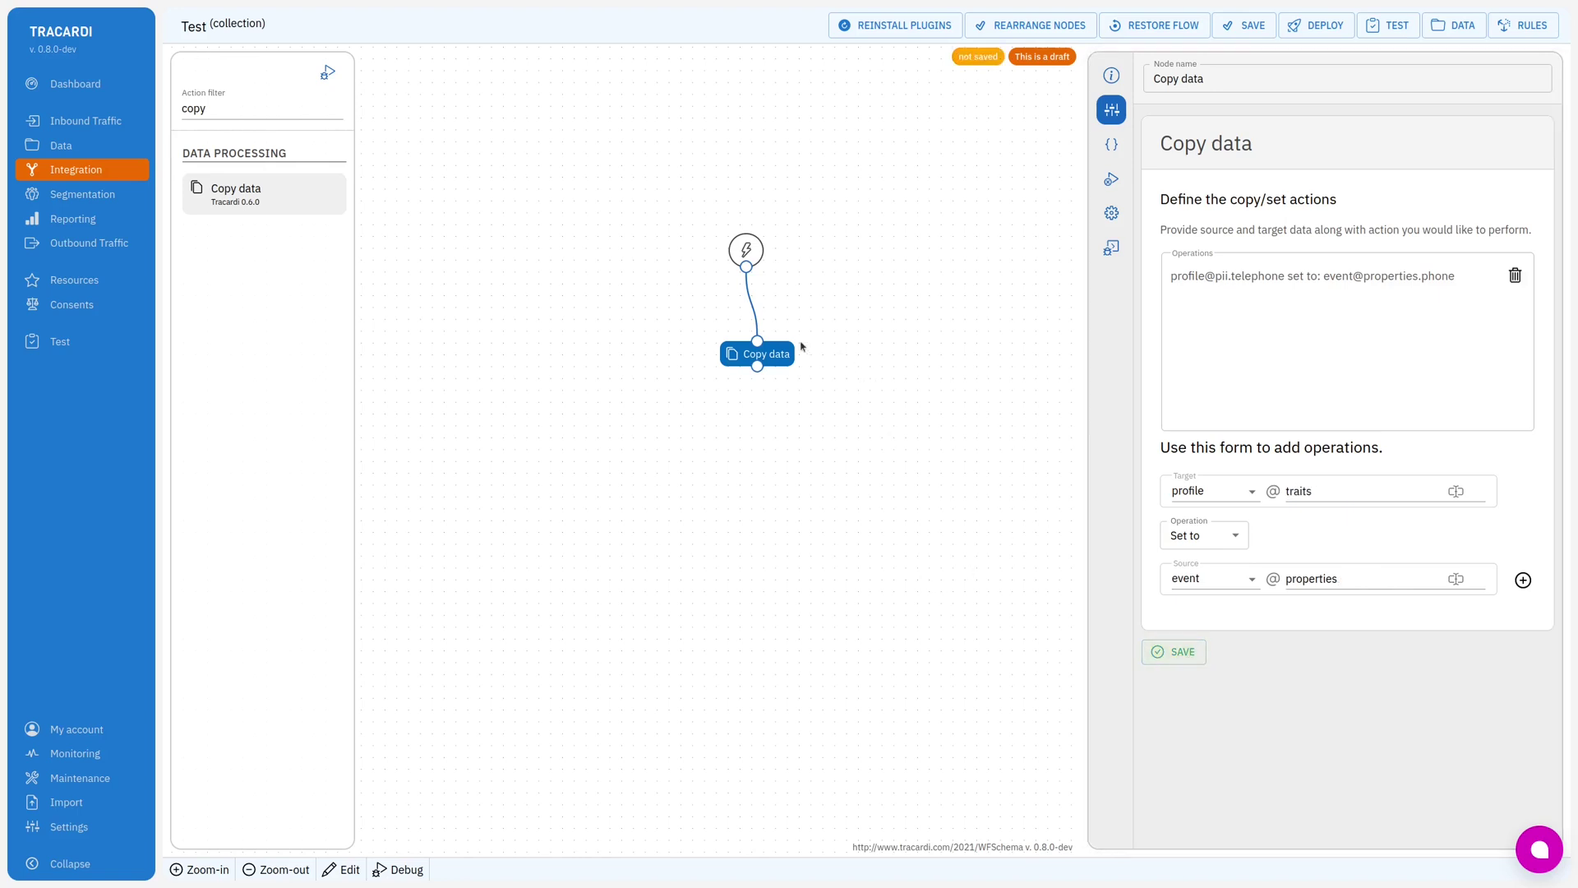
{"action": "left_click_drag", "start_coordinate": [773, 354], "coordinate": [748, 356]}
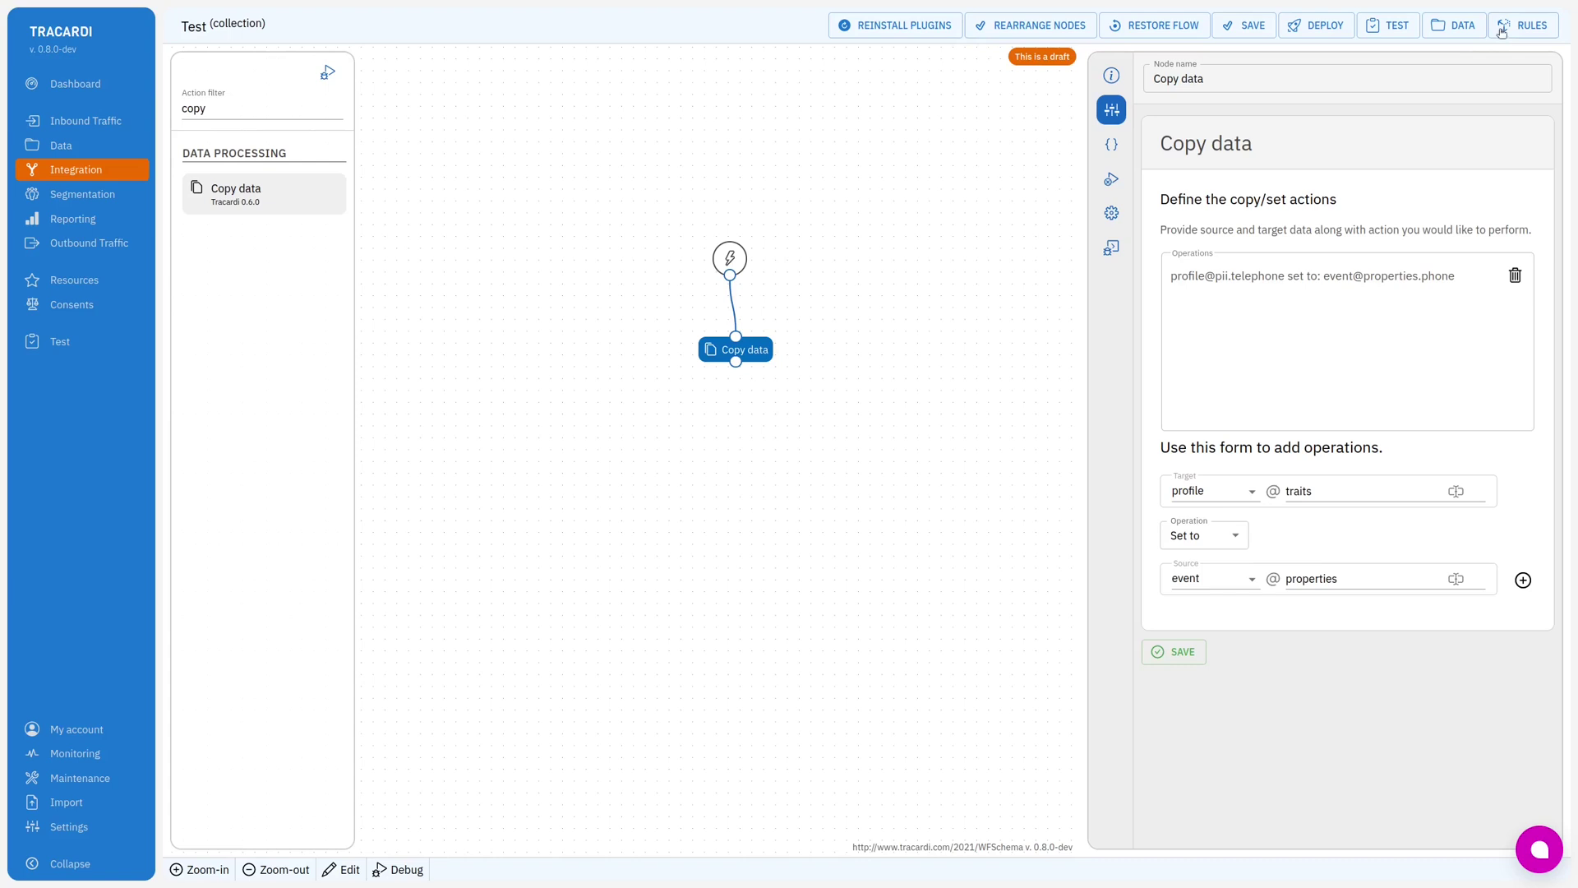
Step: Start a new routing rule with event type page-view
{"action": "left_click", "coordinate": [1525, 25]}
{"action": "left_click", "coordinate": [1472, 41]}
{"action": "left_click", "coordinate": [1250, 228]}
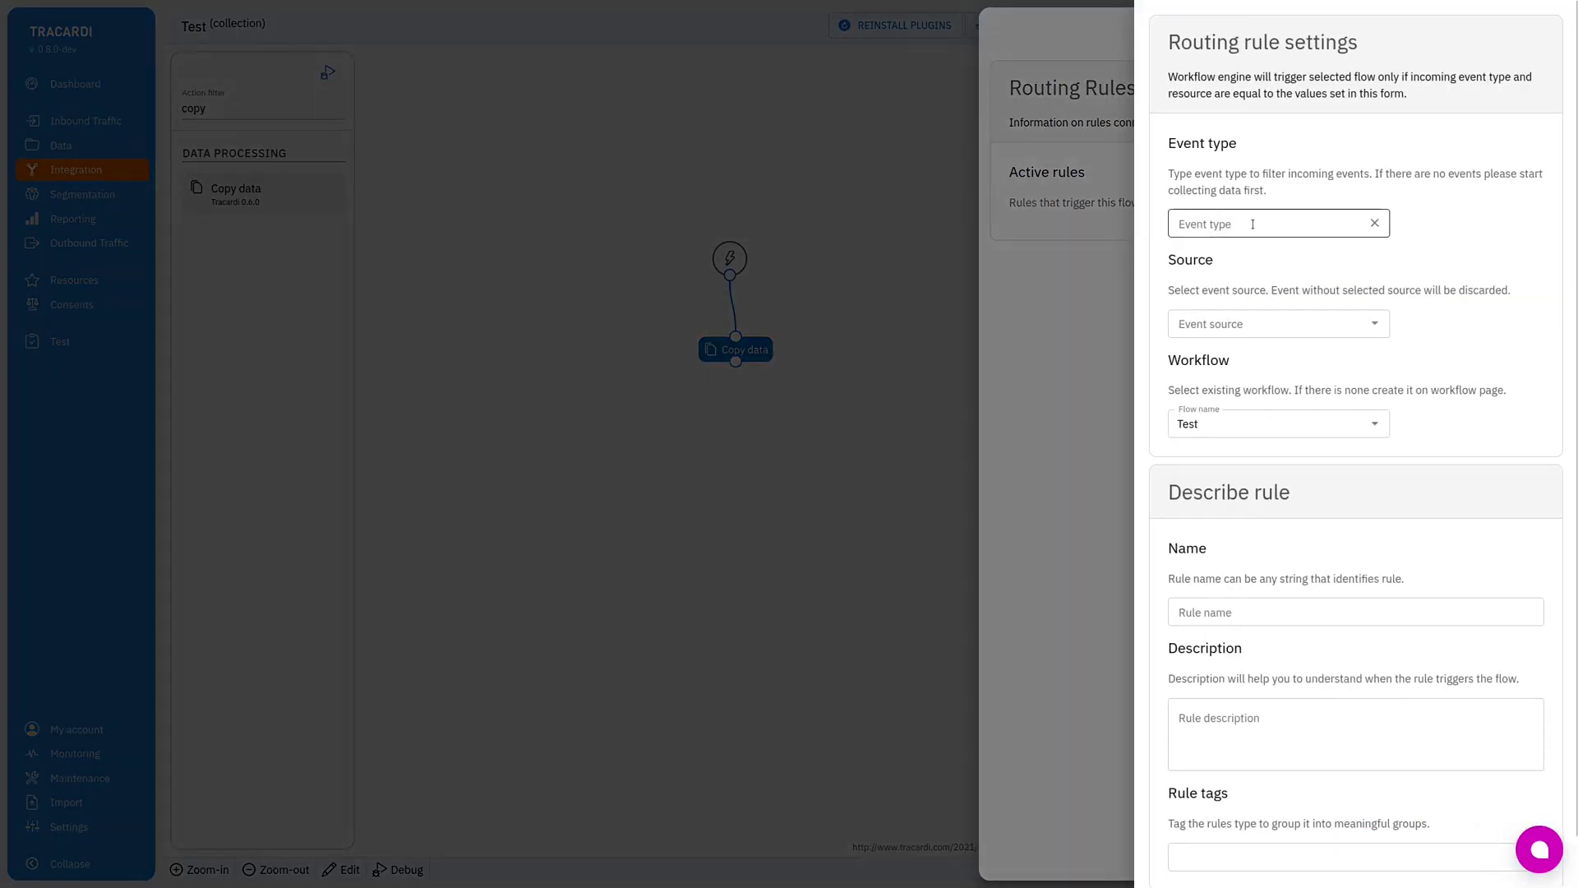
{"action": "left_click", "coordinate": [1240, 258]}
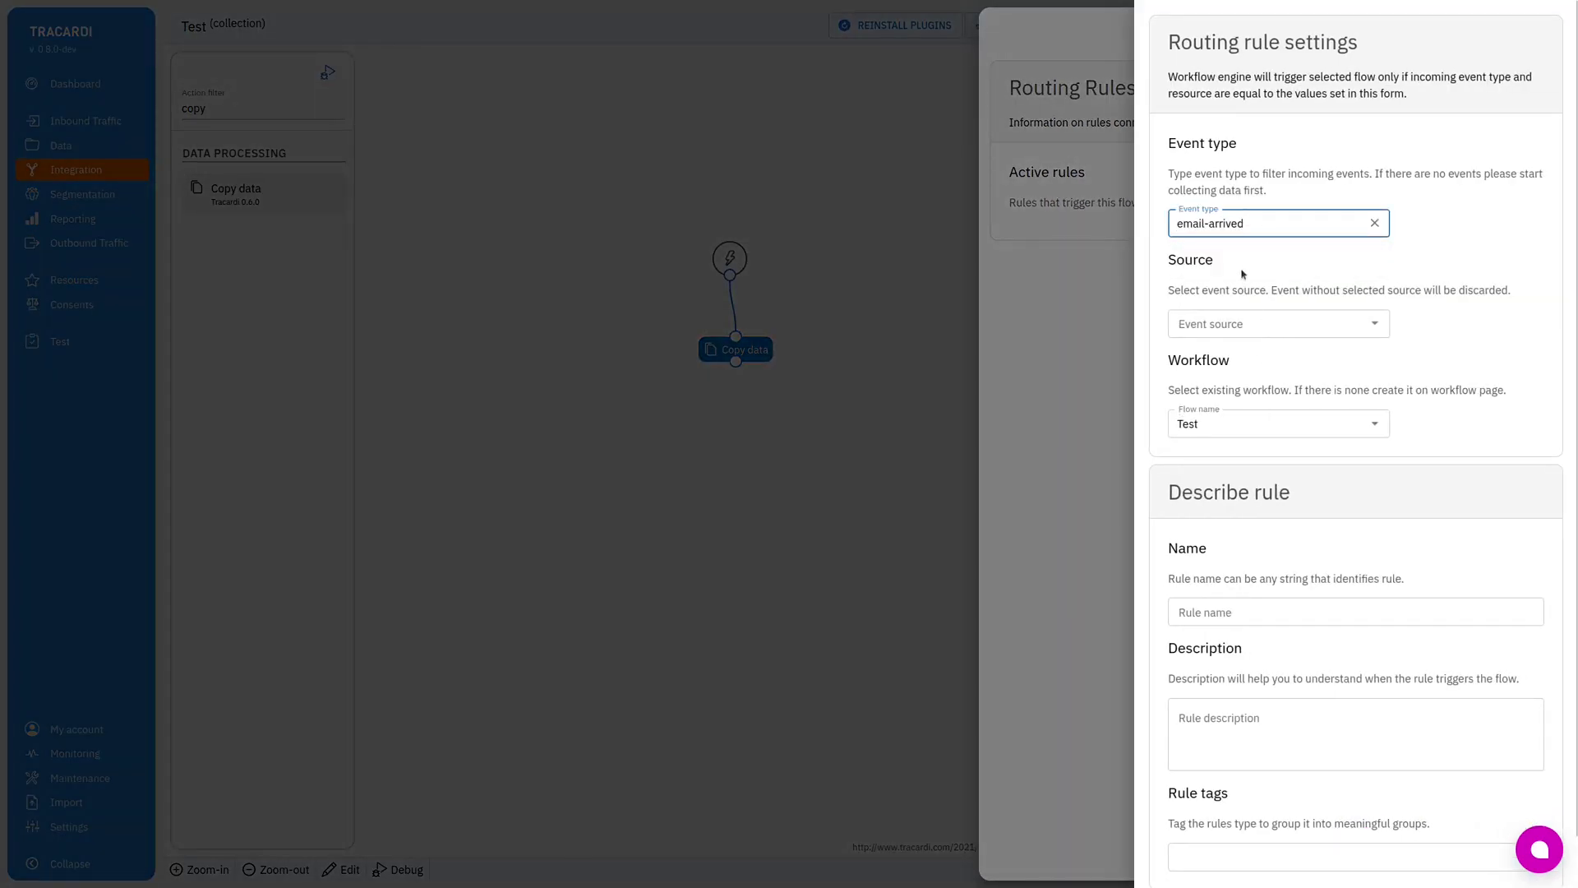
{"action": "left_click", "coordinate": [1291, 223]}
{"action": "key", "text": "ctrl+a"}
{"action": "type", "text": "p"}
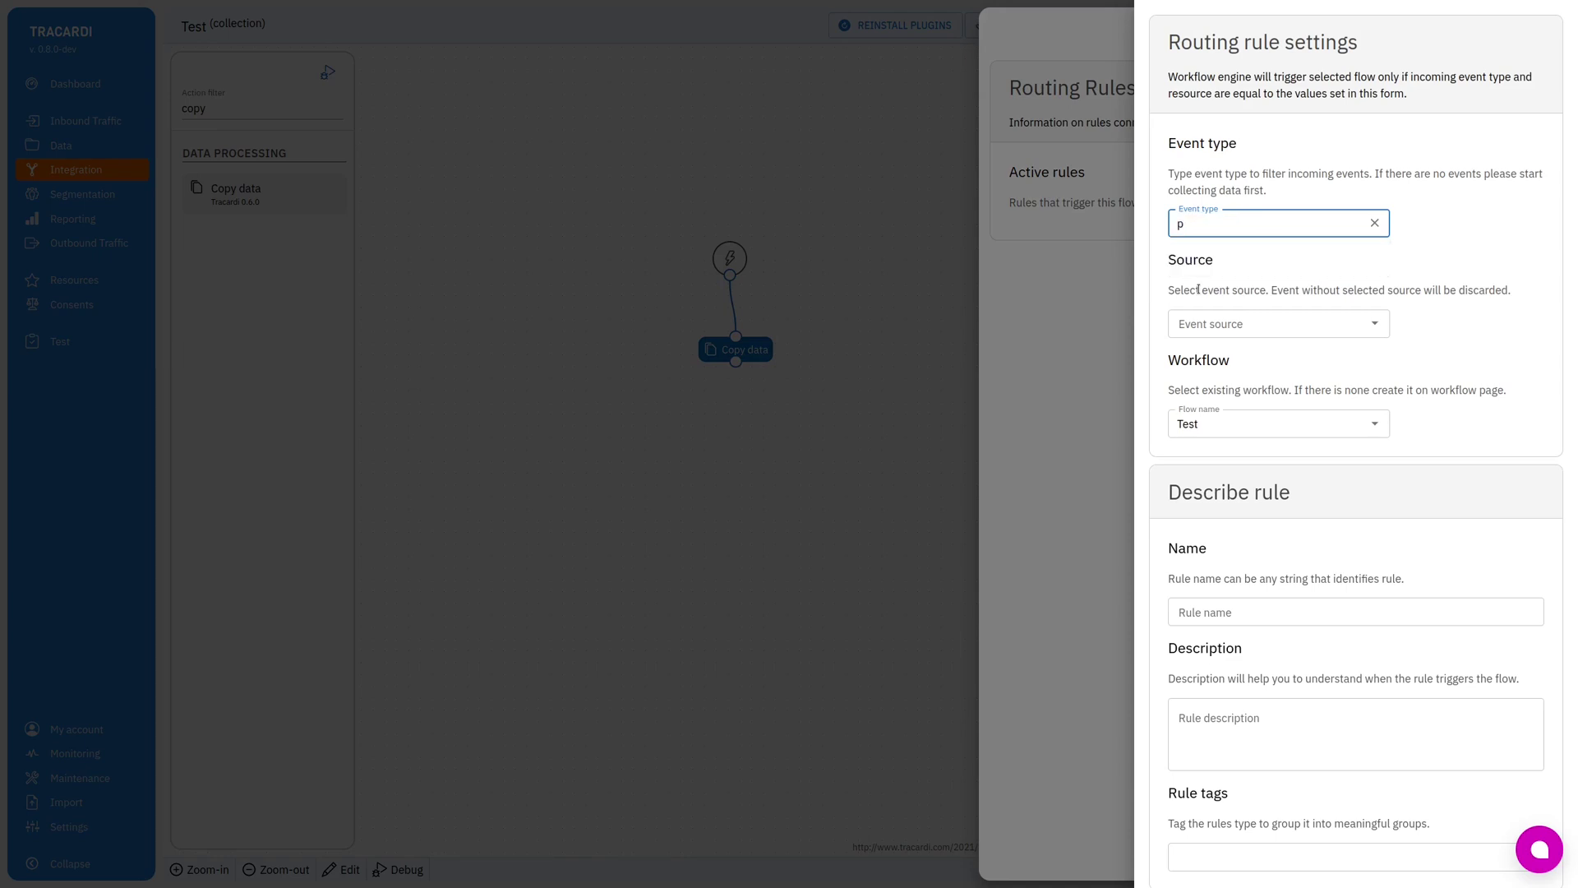
{"action": "type", "text": "age-view"}
Step: Set the rule's source to Test, name it 'Test rule', and save it
{"action": "left_click", "coordinate": [1253, 323]}
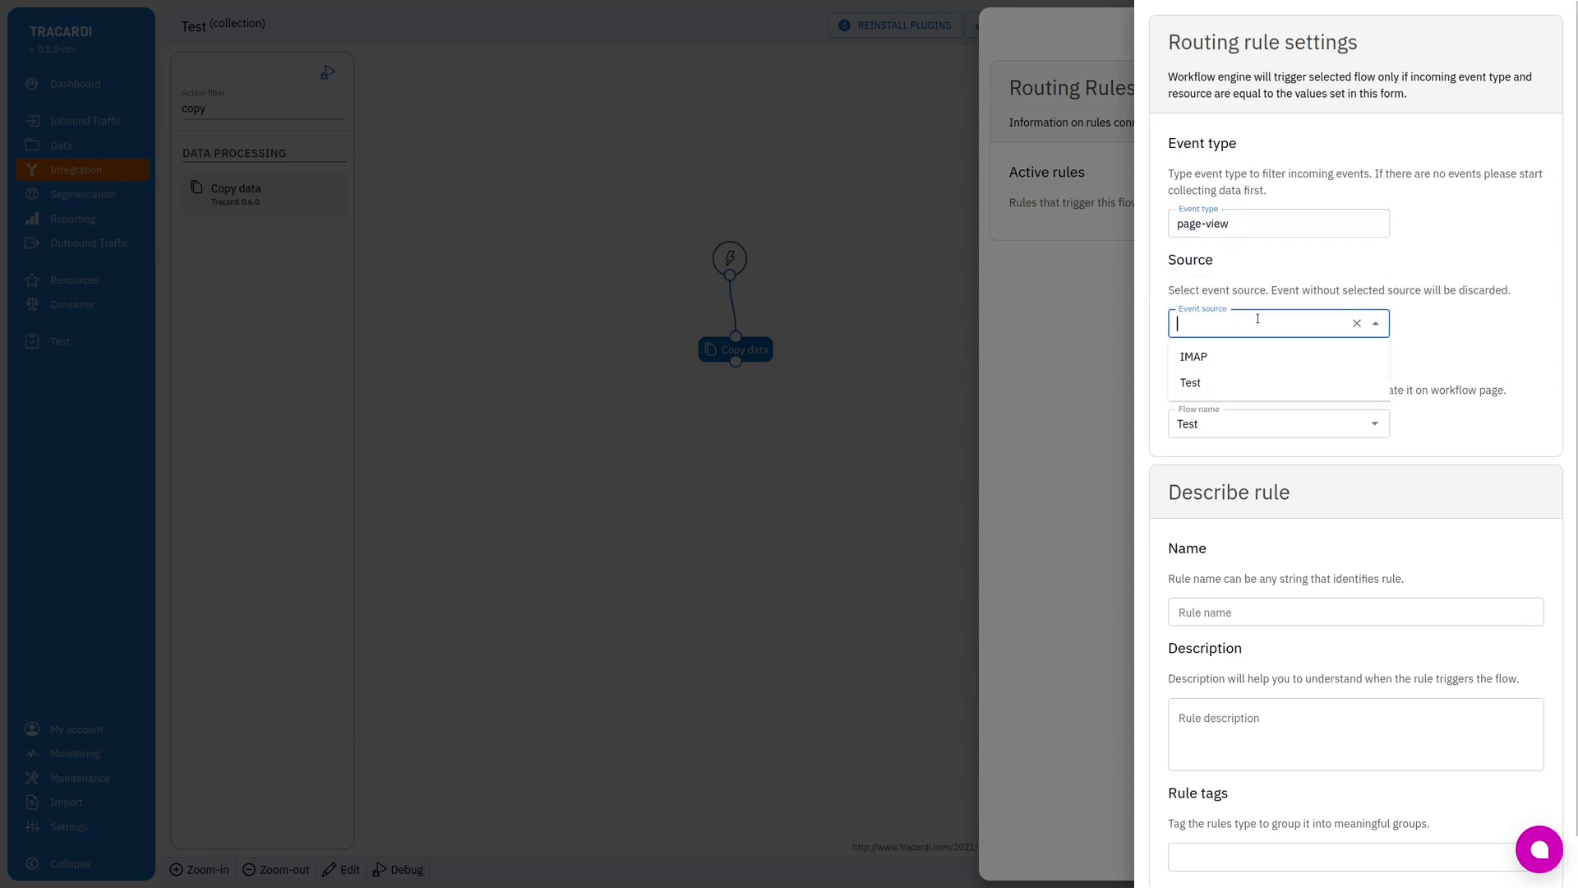
{"action": "left_click", "coordinate": [1243, 384]}
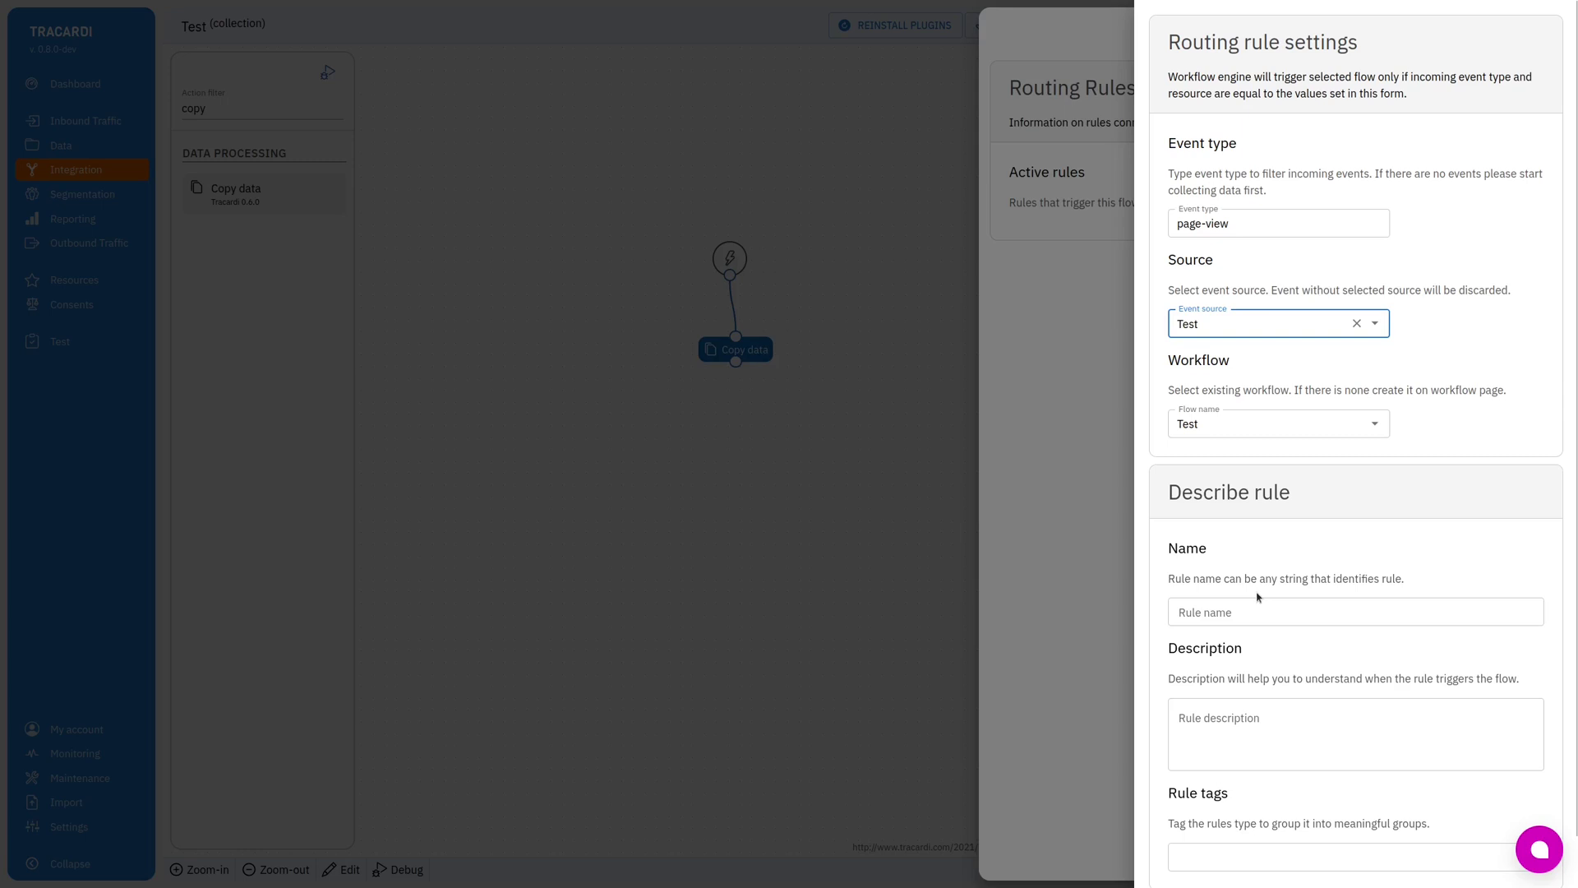
{"action": "left_click", "coordinate": [1234, 608]}
{"action": "type", "text": "Test rule"}
{"action": "scroll", "coordinate": [1234, 608], "scroll_direction": "down", "scroll_amount": 1}
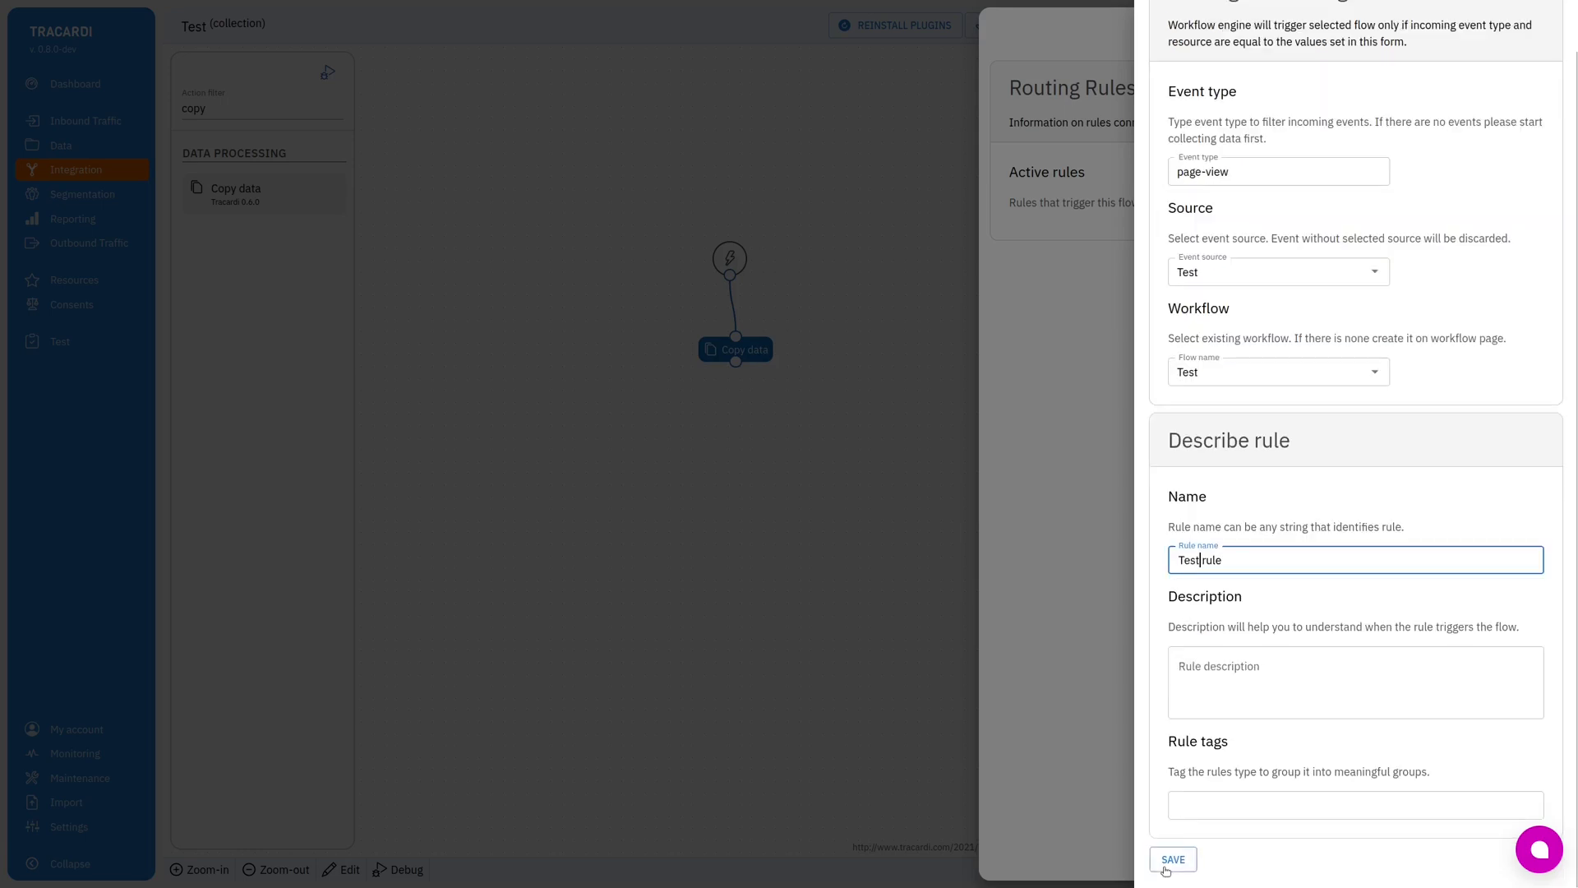
{"action": "left_click", "coordinate": [1169, 856]}
{"action": "left_click", "coordinate": [846, 743]}
Step: Deploy the Test workflow
{"action": "left_click", "coordinate": [1319, 24]}
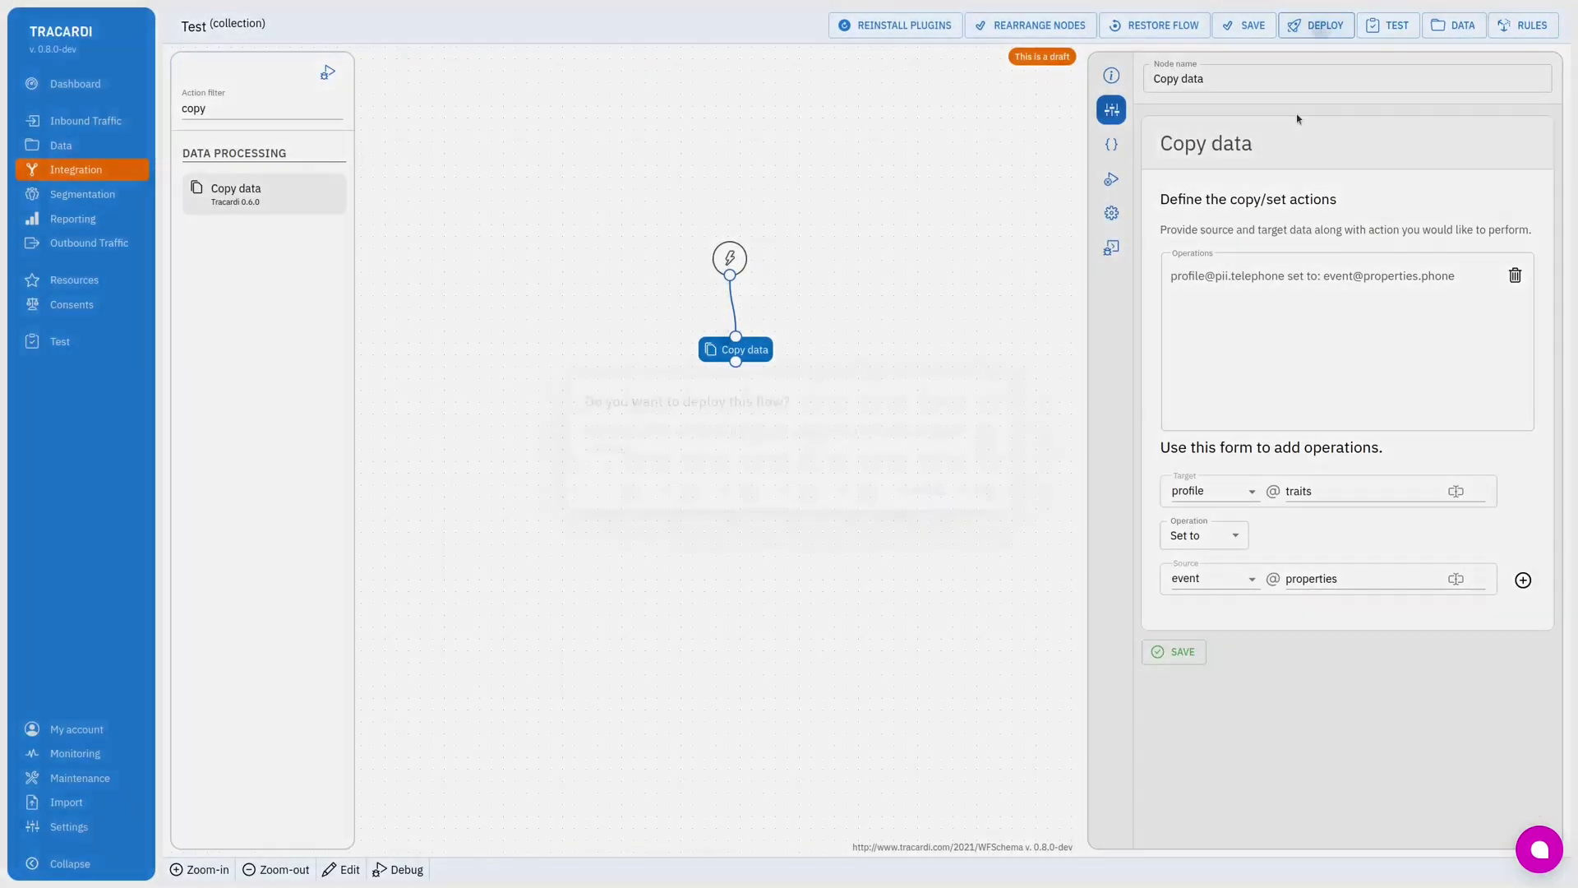
{"action": "left_click", "coordinate": [981, 487]}
{"action": "left_click", "coordinate": [651, 438]}
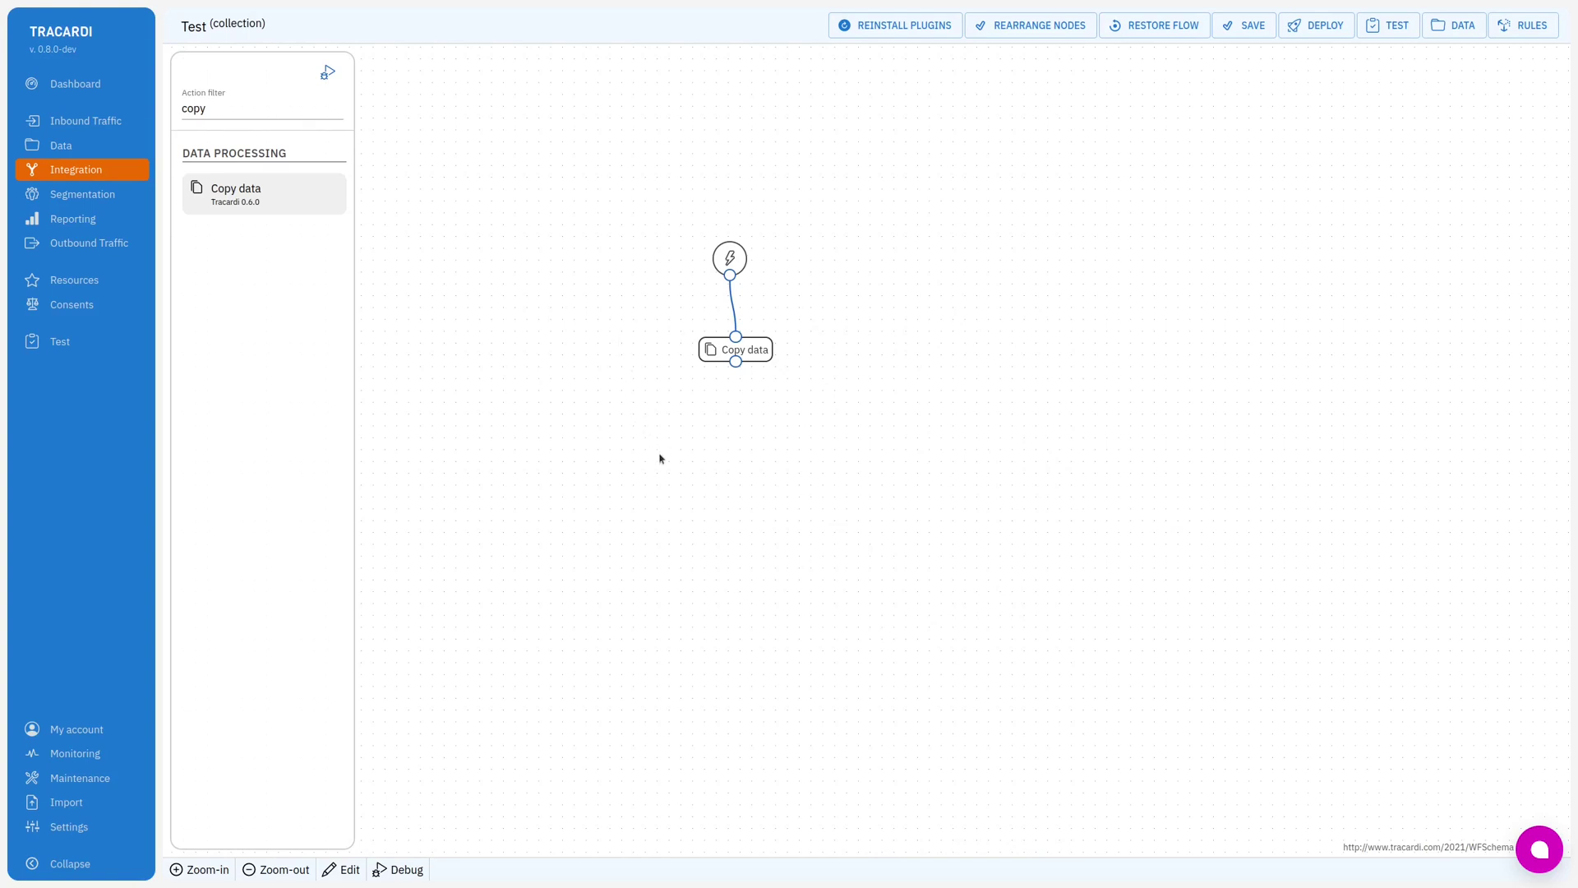
Step: On the event testing page, set session to 1 and clear the profile
{"action": "left_click", "coordinate": [83, 341]}
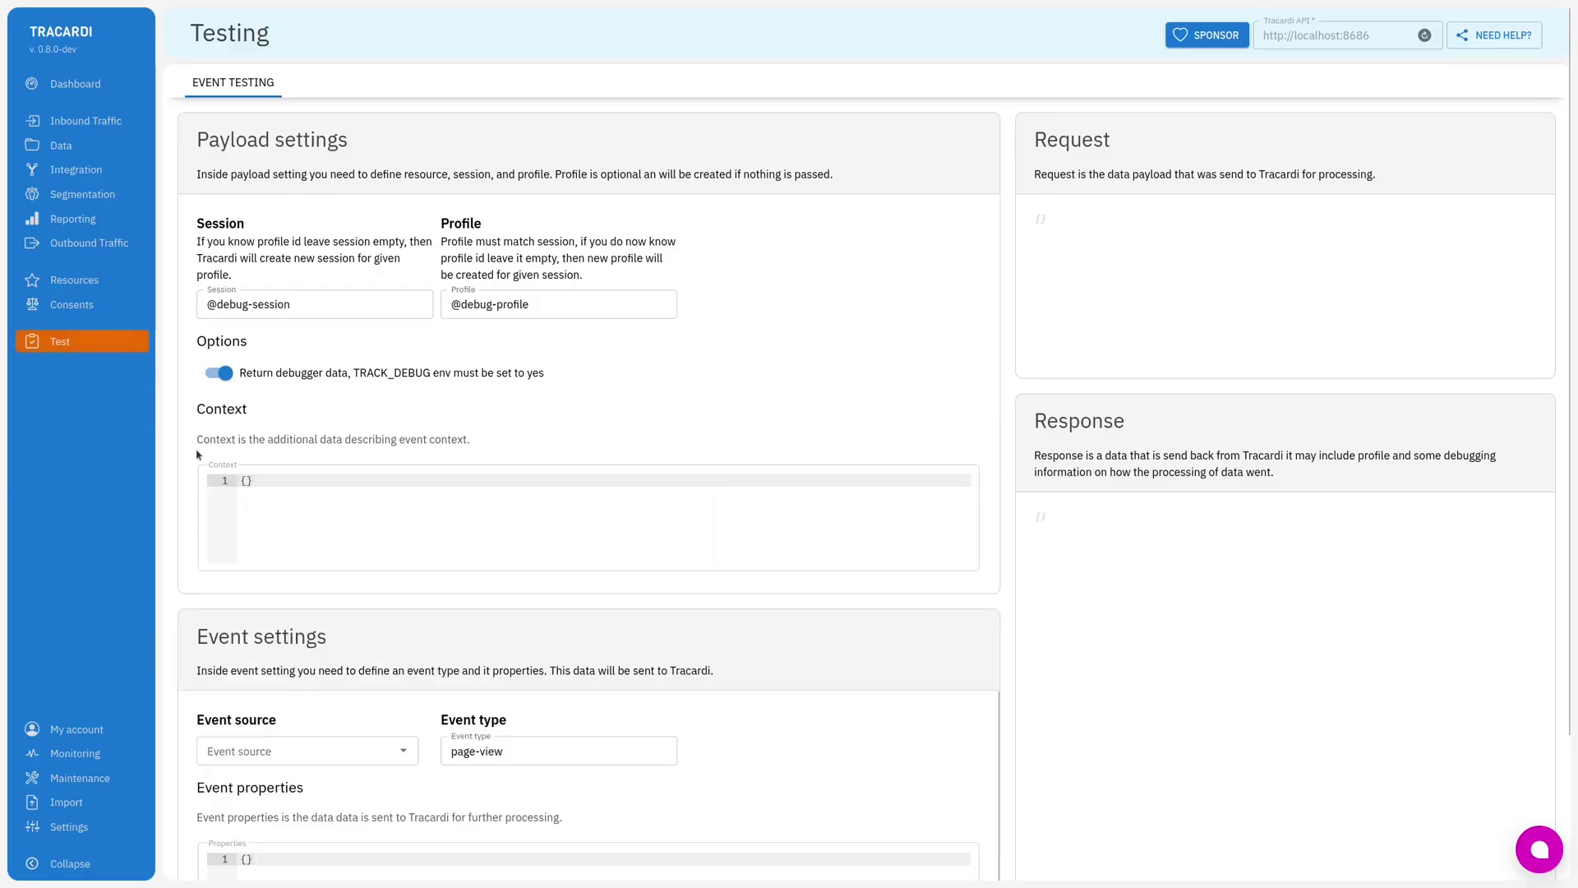
{"action": "triple_click", "coordinate": [271, 304]}
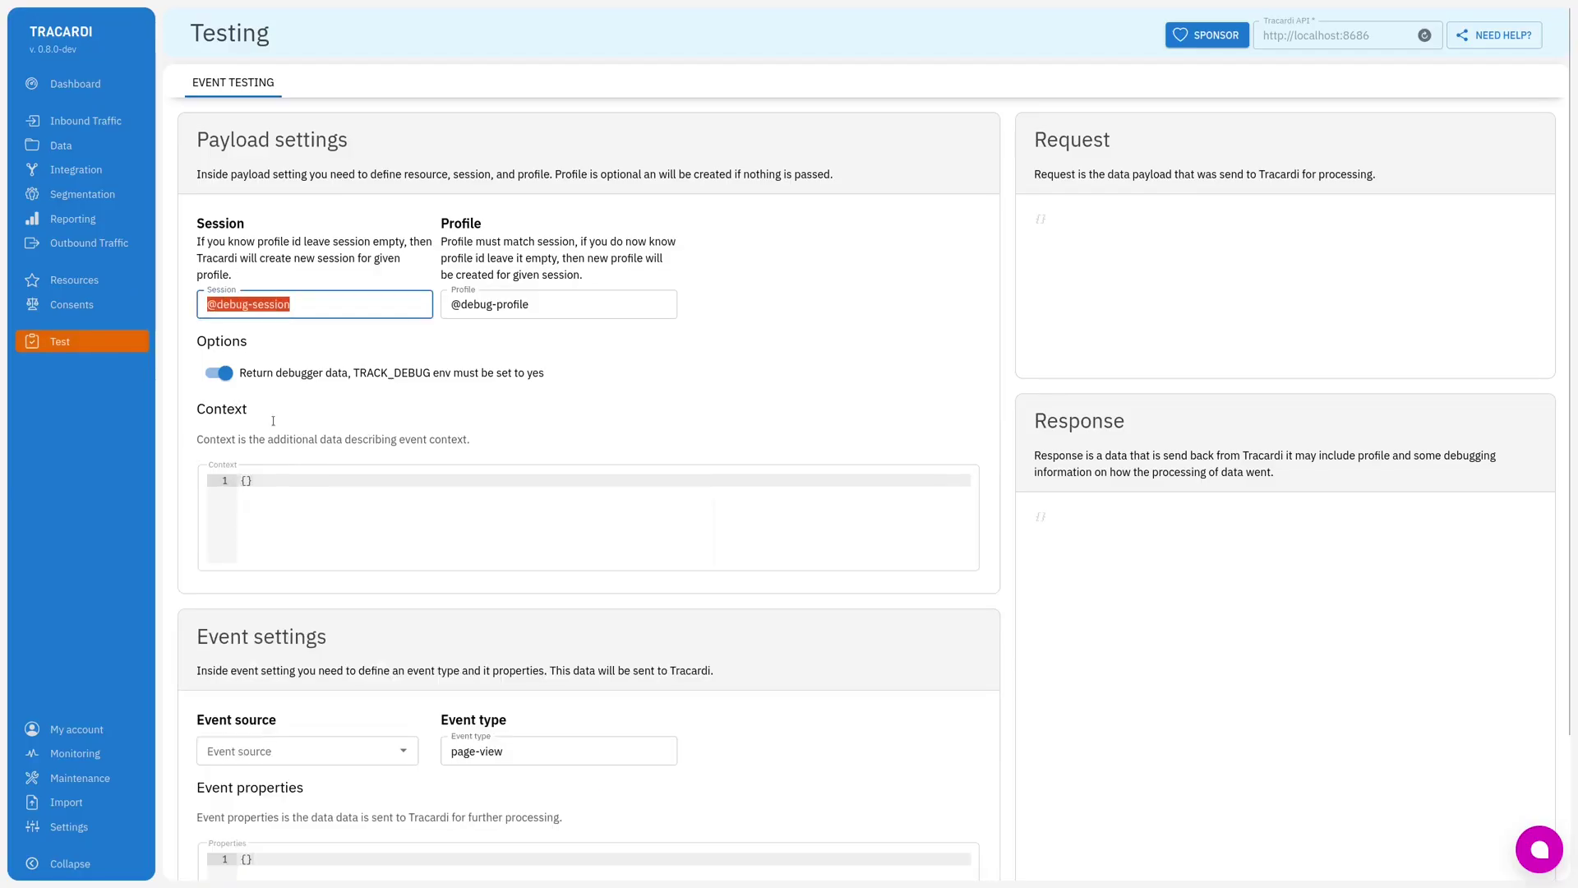
{"action": "type", "text": "1"}
{"action": "key", "text": "Tab"}
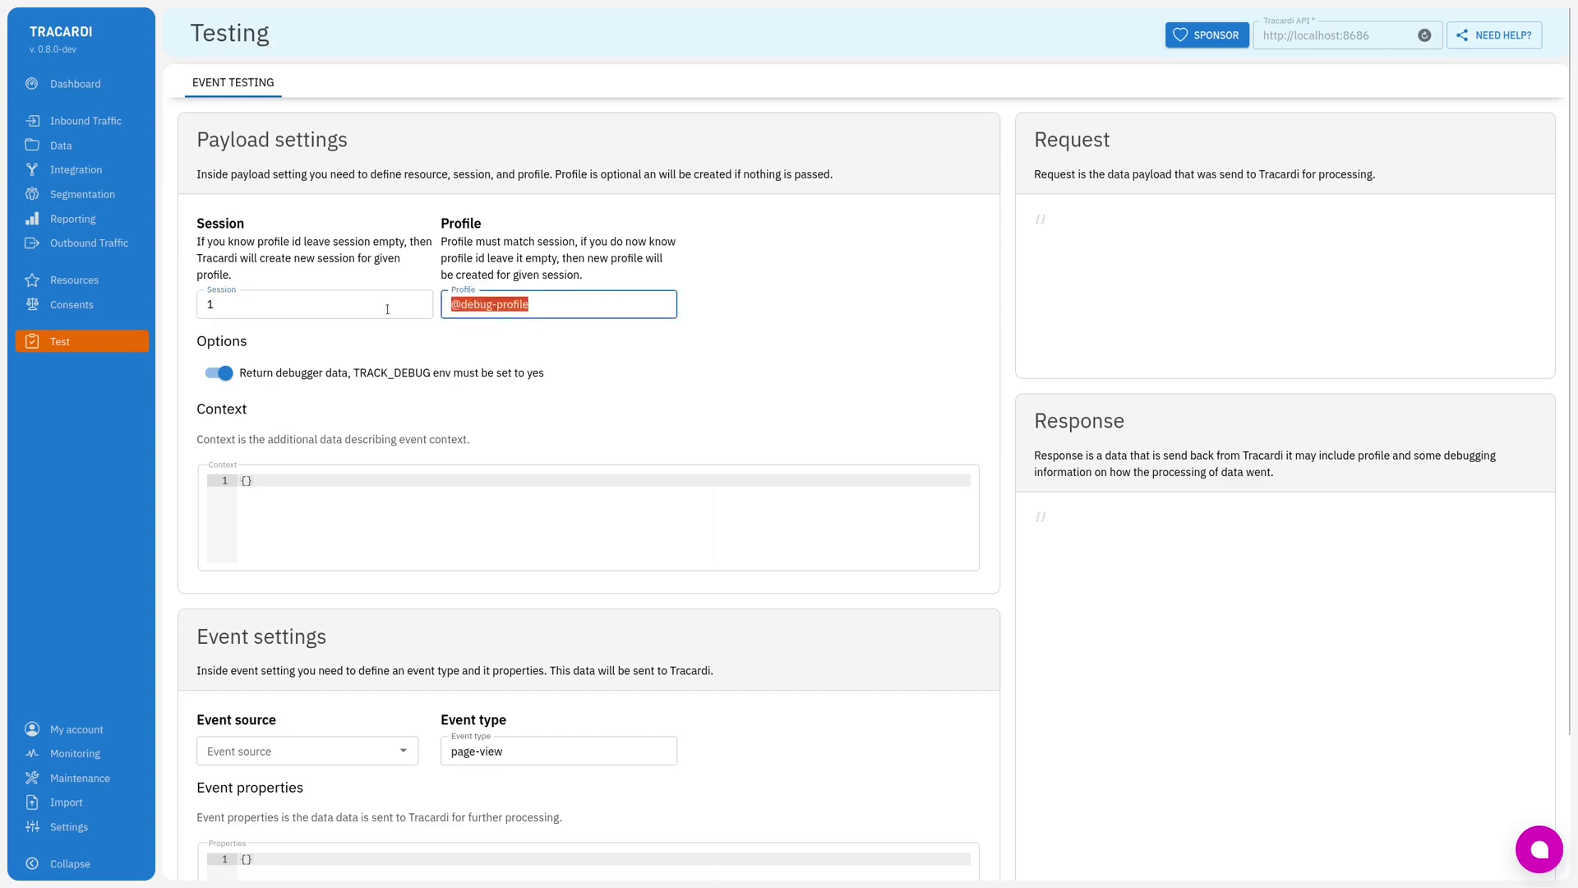
{"action": "key", "text": "BackSpace"}
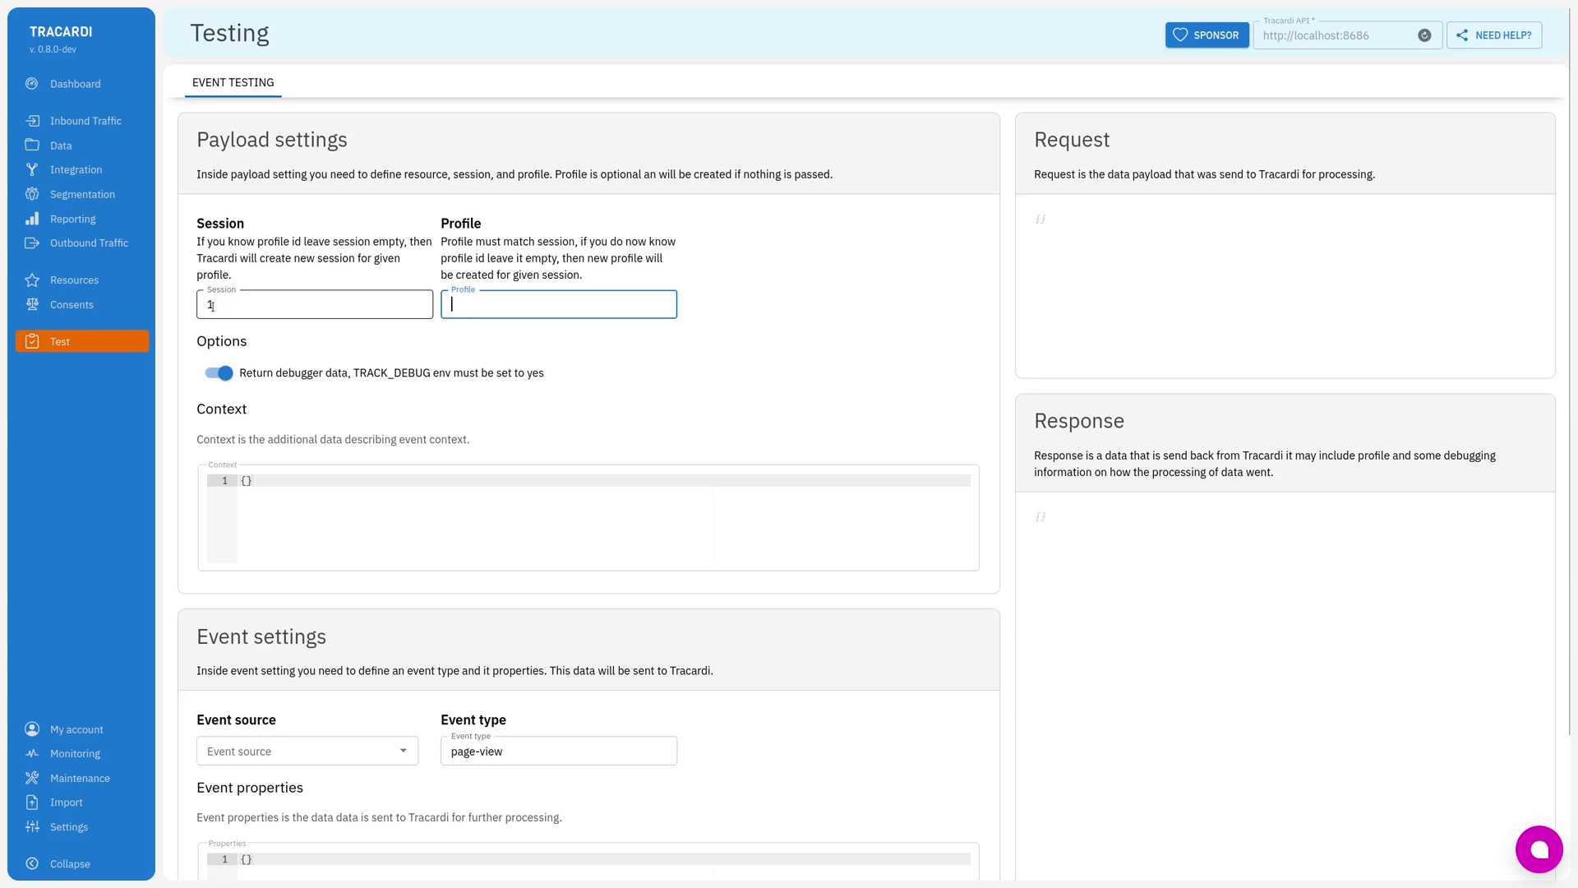
Step: Choose source Test, add phone 123 to the properties, and submit the page-view event
{"action": "scroll", "coordinate": [300, 497], "scroll_direction": "down", "scroll_amount": 2}
{"action": "left_click", "coordinate": [304, 585]}
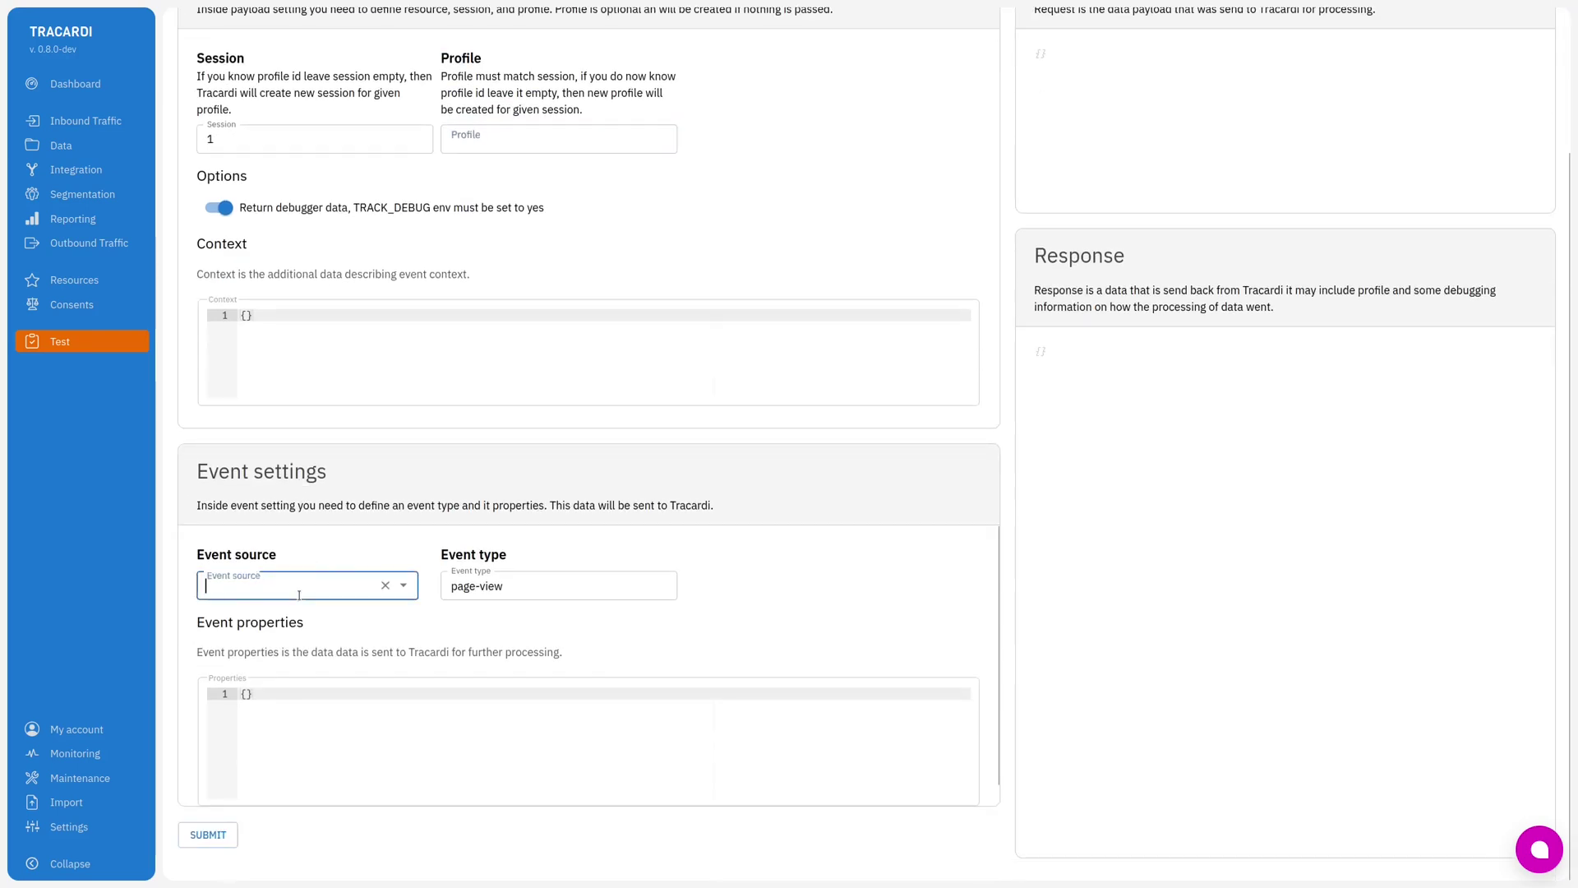
{"action": "left_click", "coordinate": [274, 645]}
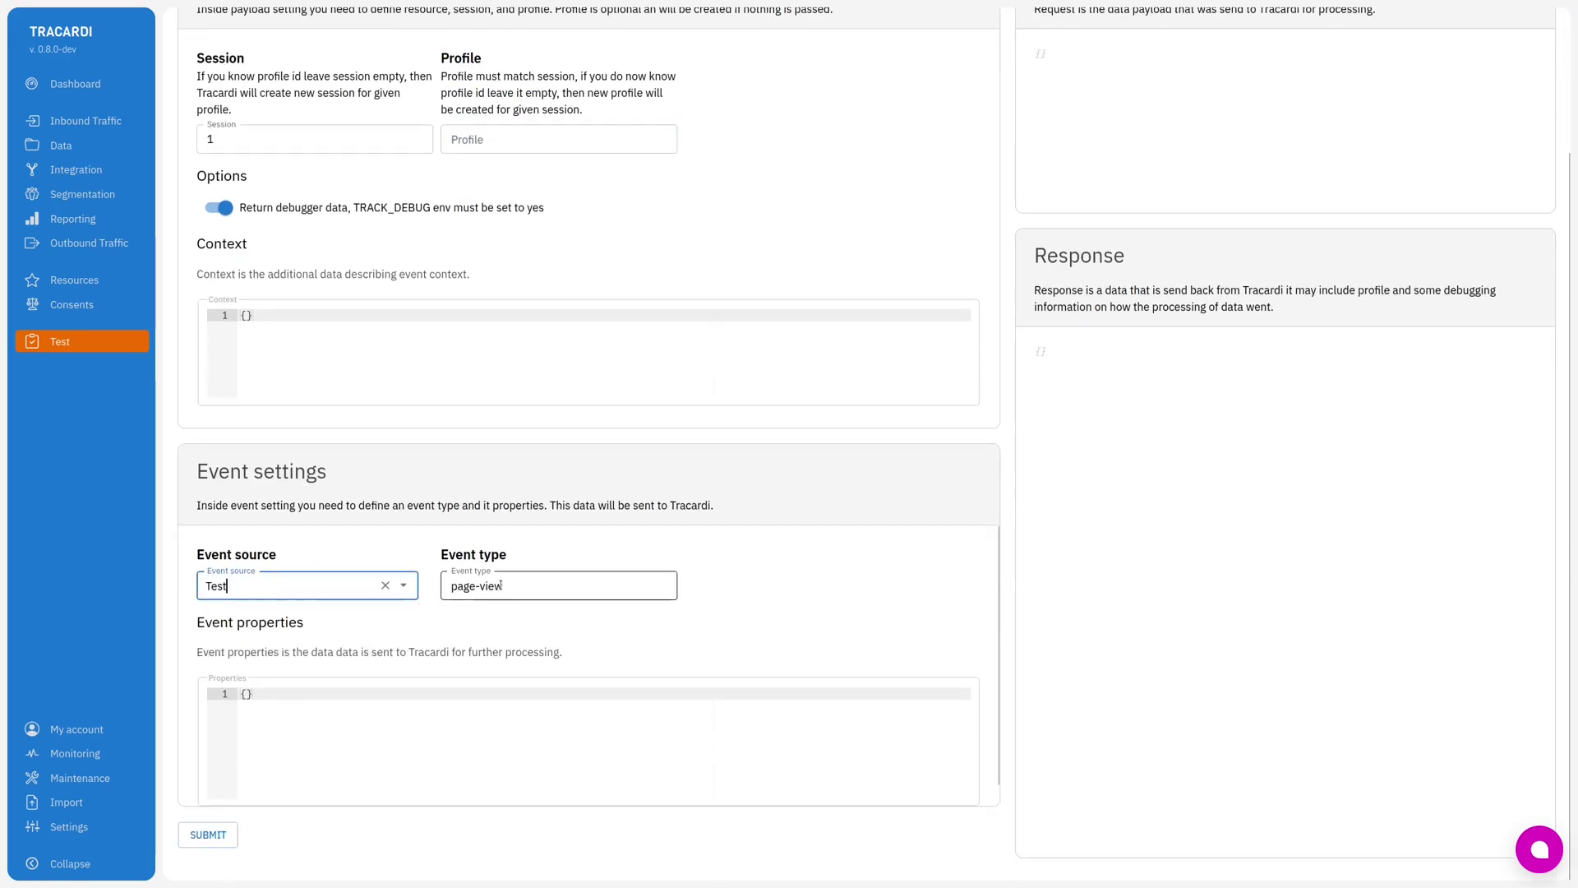
{"action": "left_click", "coordinate": [503, 585]}
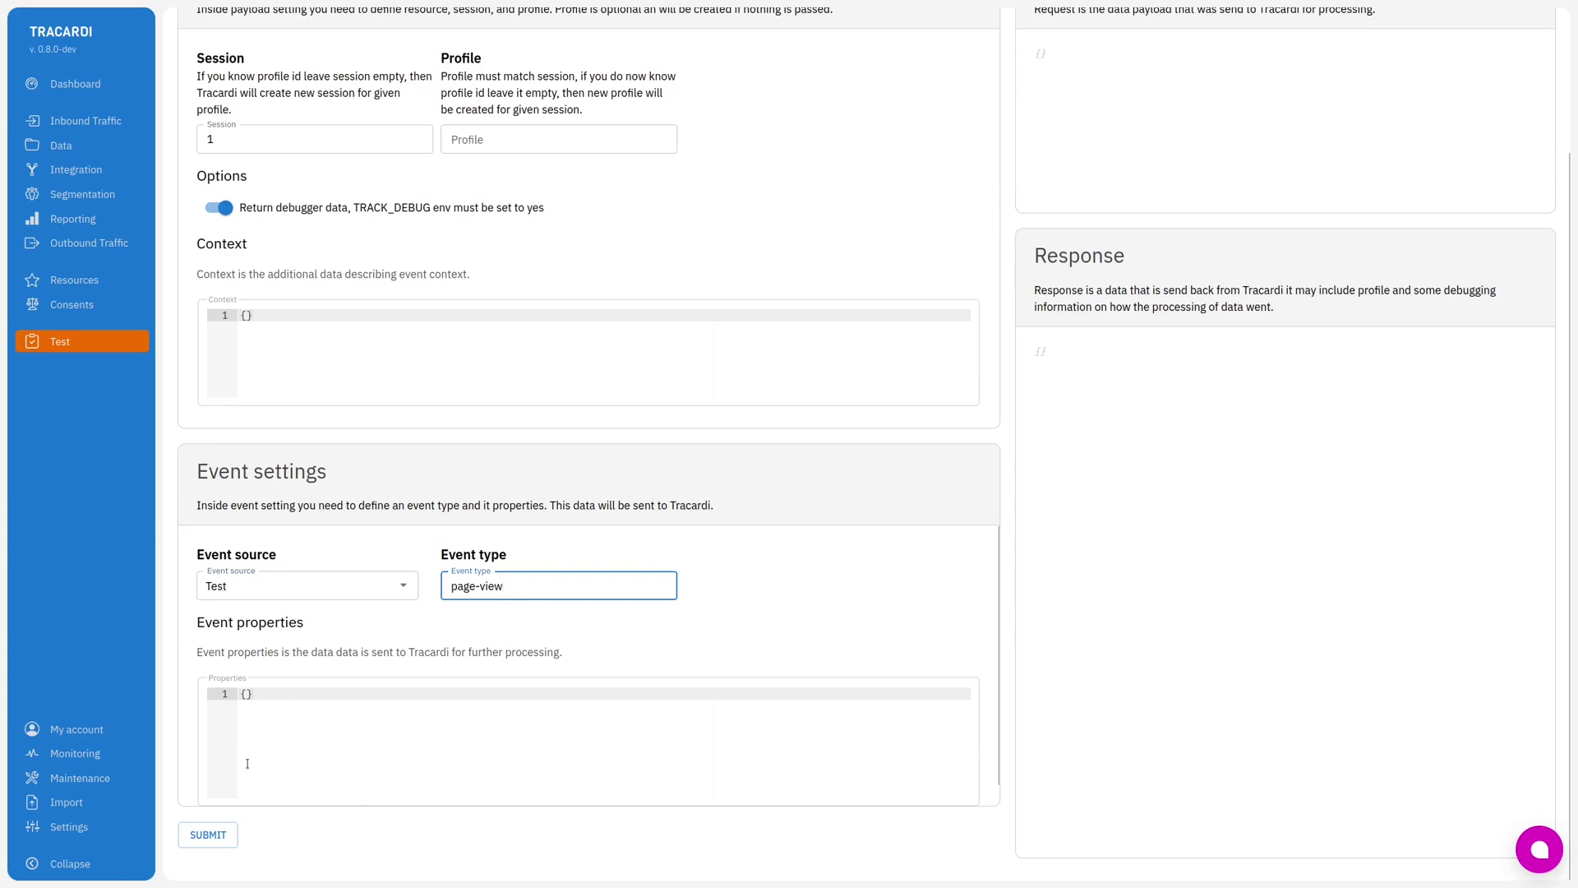
{"action": "left_click", "coordinate": [246, 696]}
{"action": "key", "text": "Return"}
{"action": "type", "text": "\""}
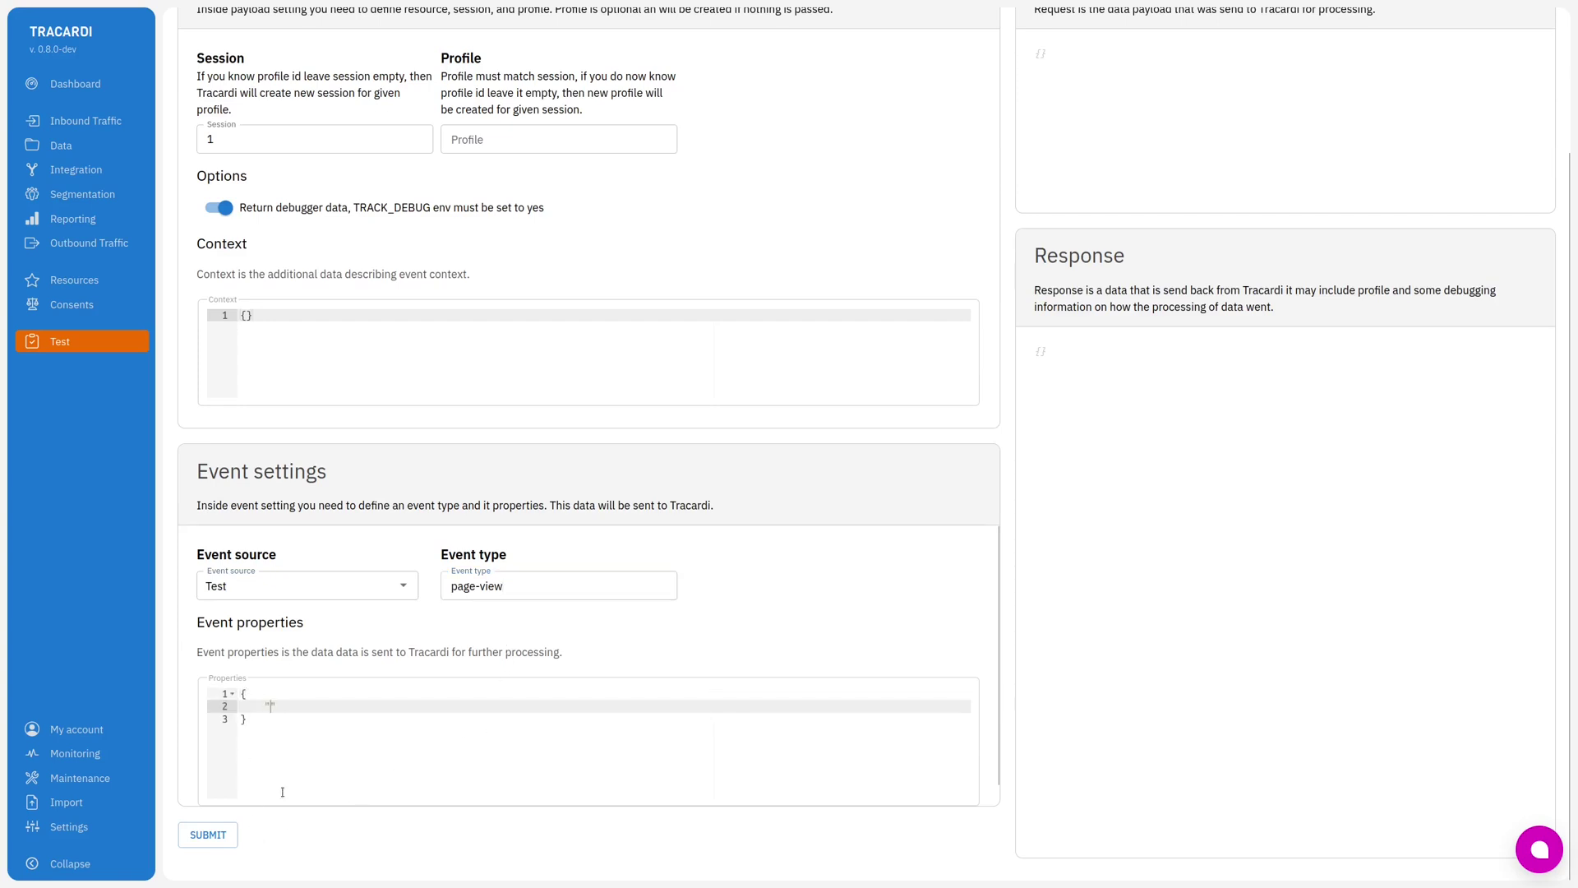
{"action": "type", "text": "phone\""}
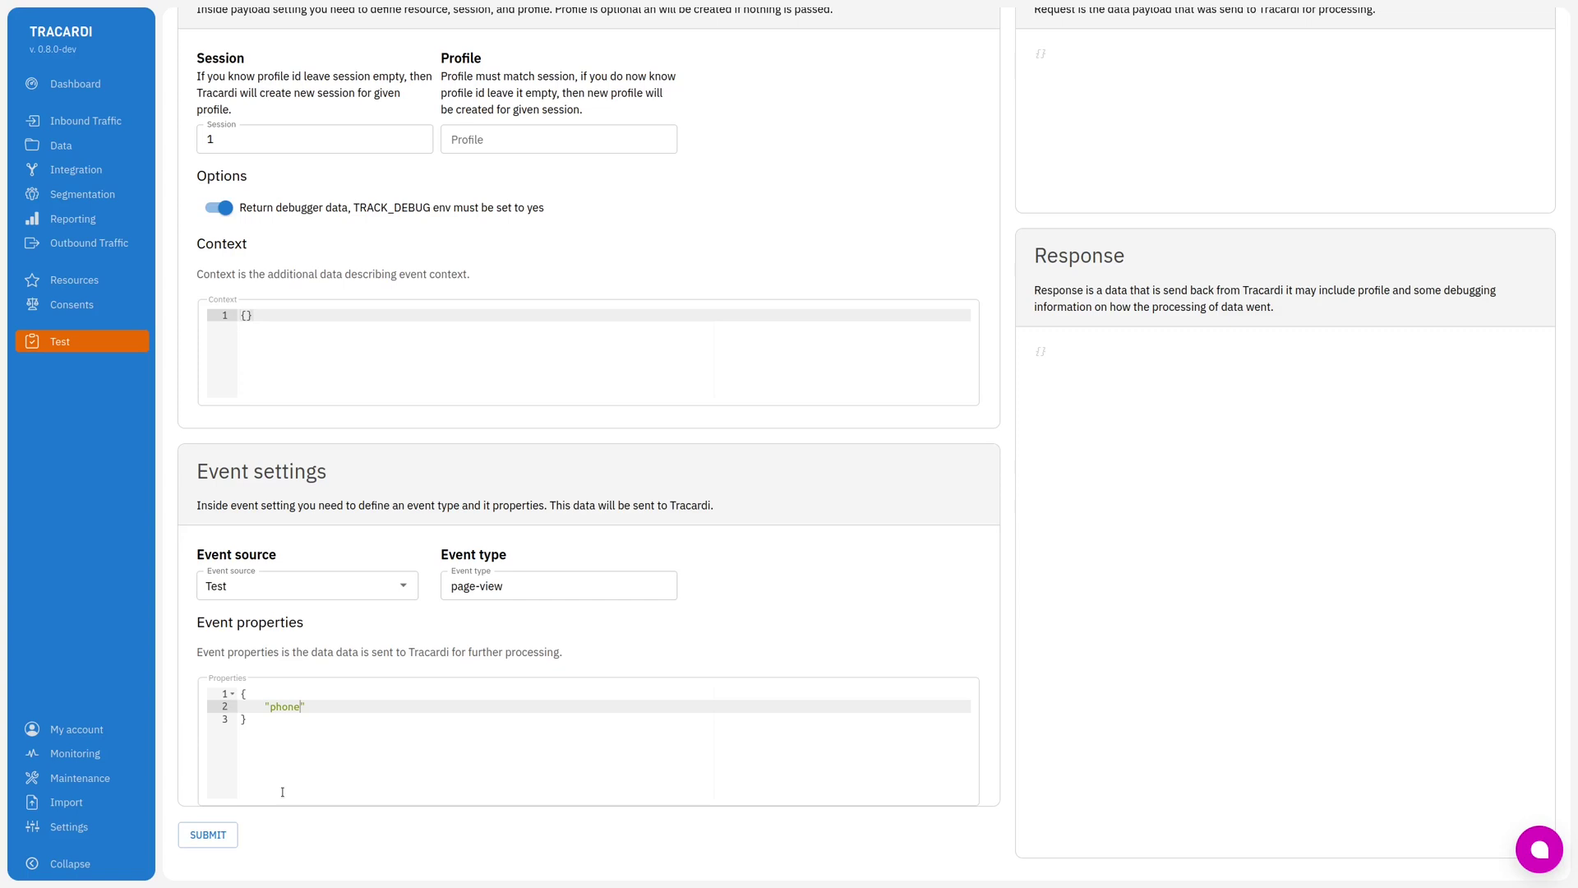
{"action": "type", "text": ": \"123"}
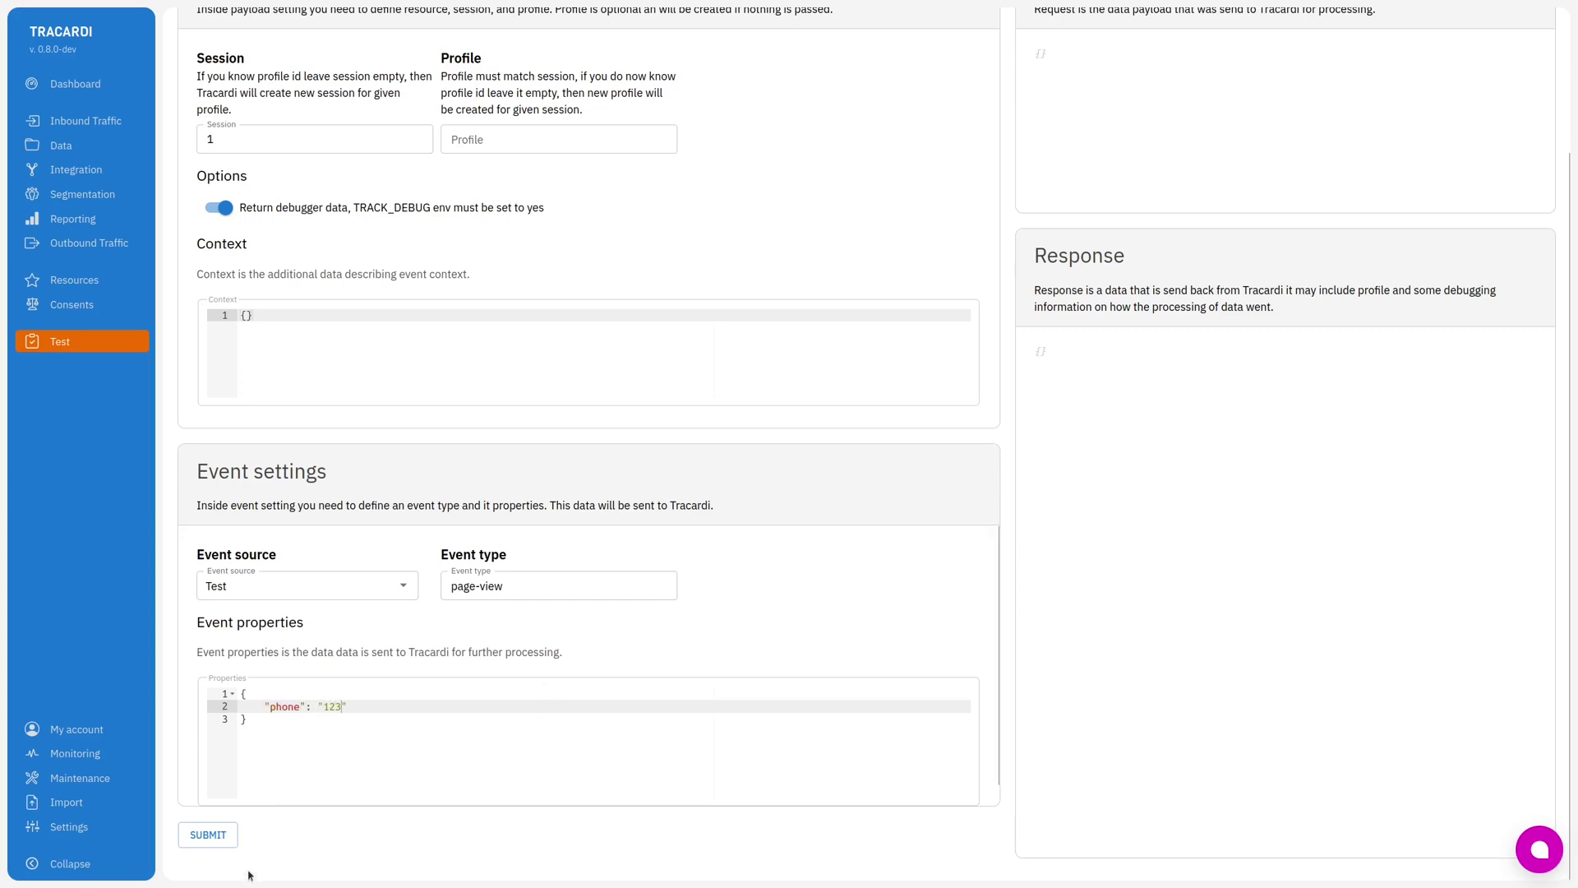
{"action": "left_click", "coordinate": [206, 837]}
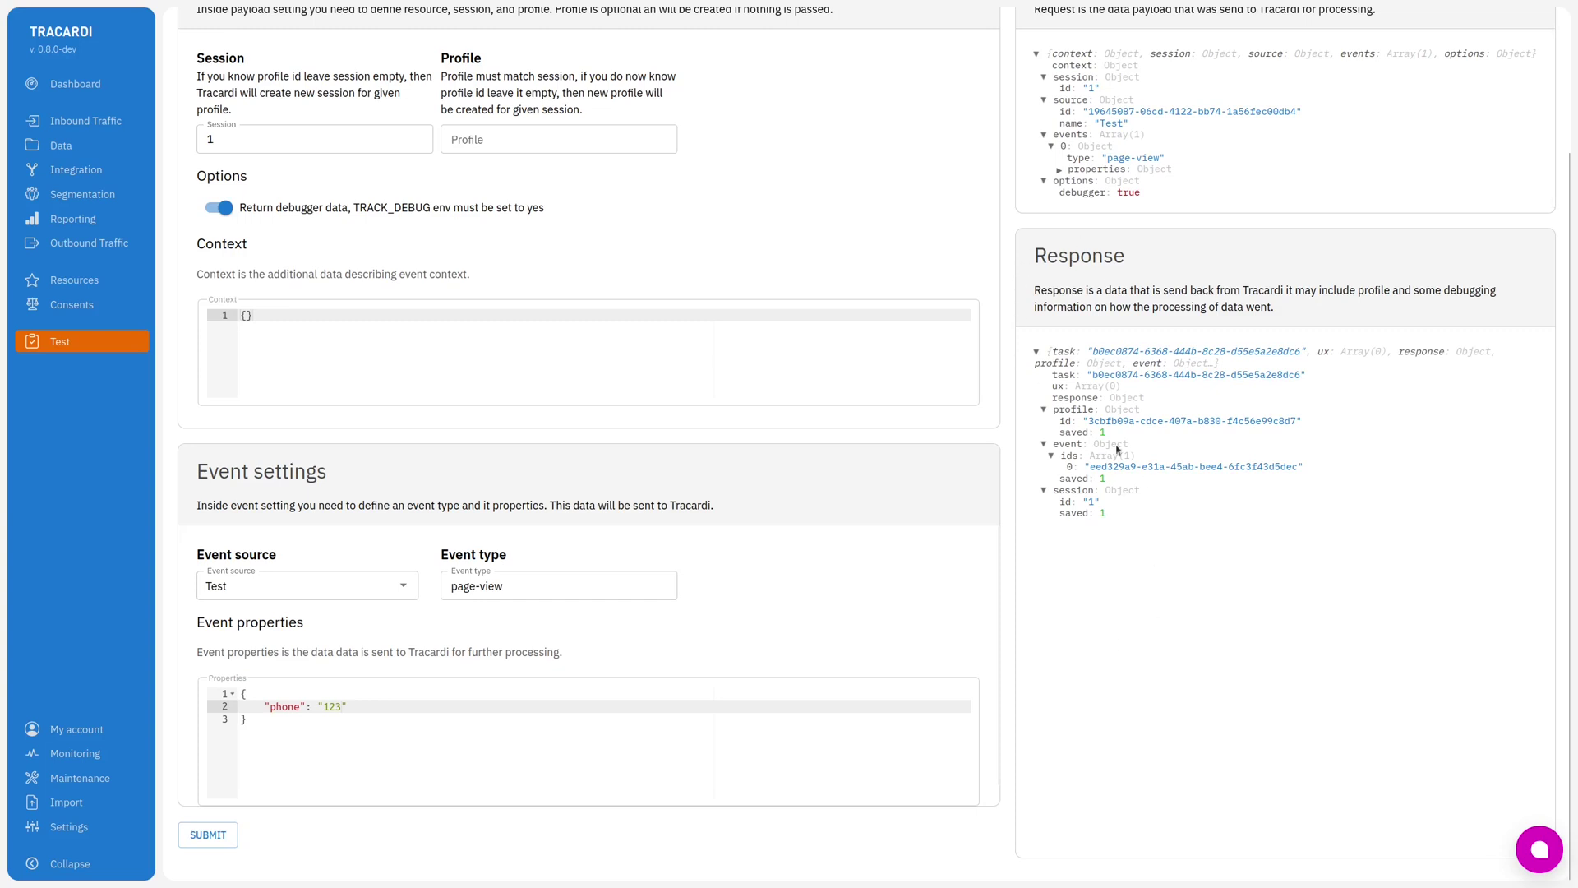
{"action": "left_click_drag", "start_coordinate": [1086, 425], "coordinate": [1296, 425]}
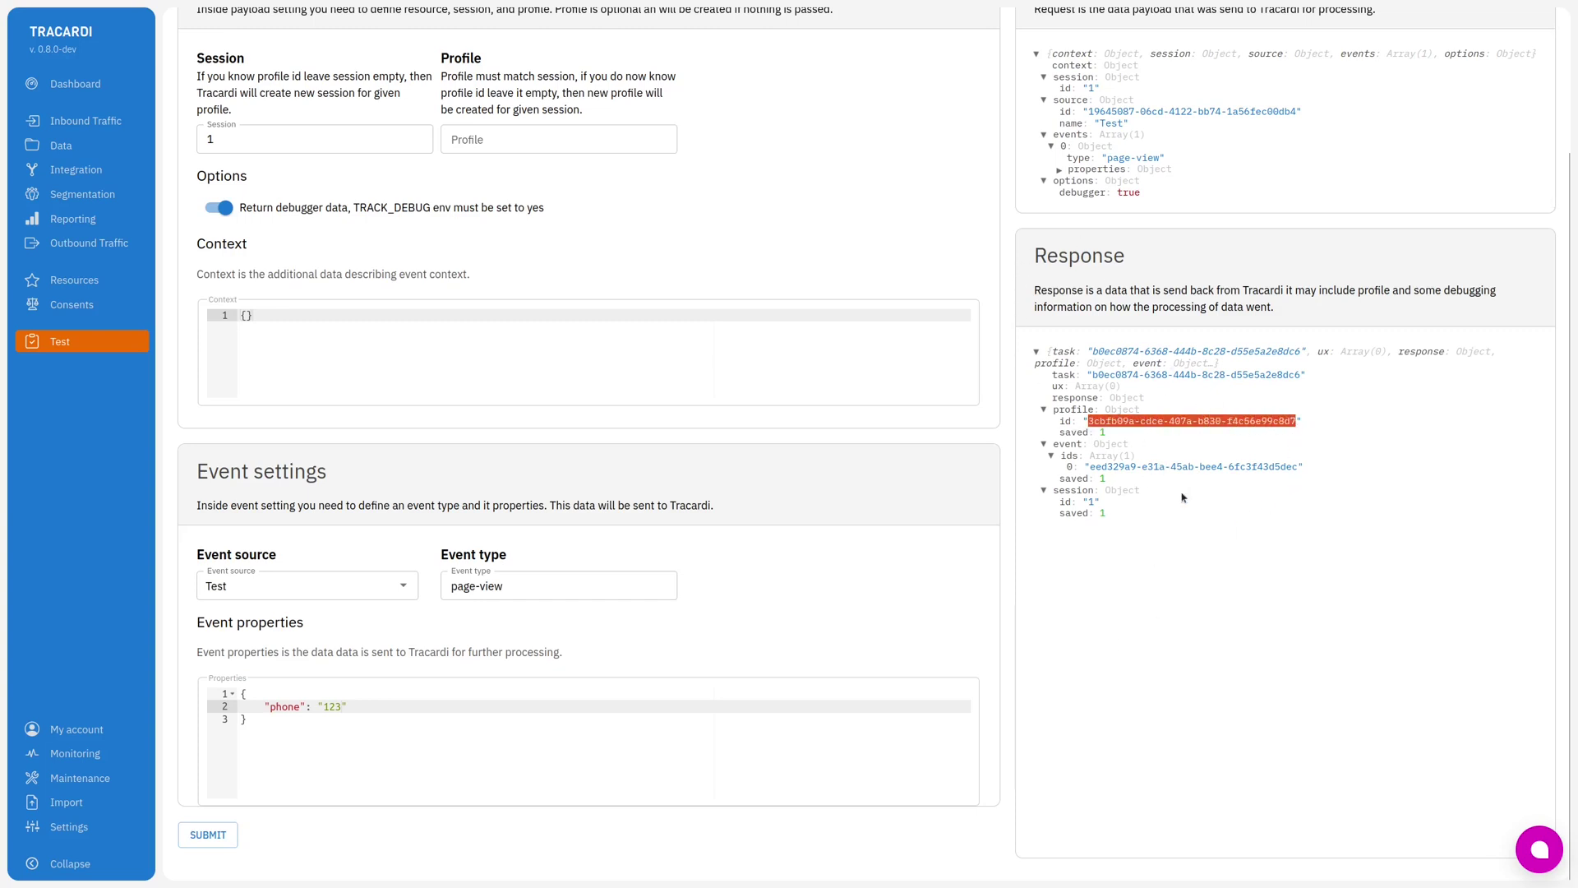
Step: Confirm the stored profile's telephone reads 123, then return to the Integration workflows list
{"action": "left_click", "coordinate": [125, 150]}
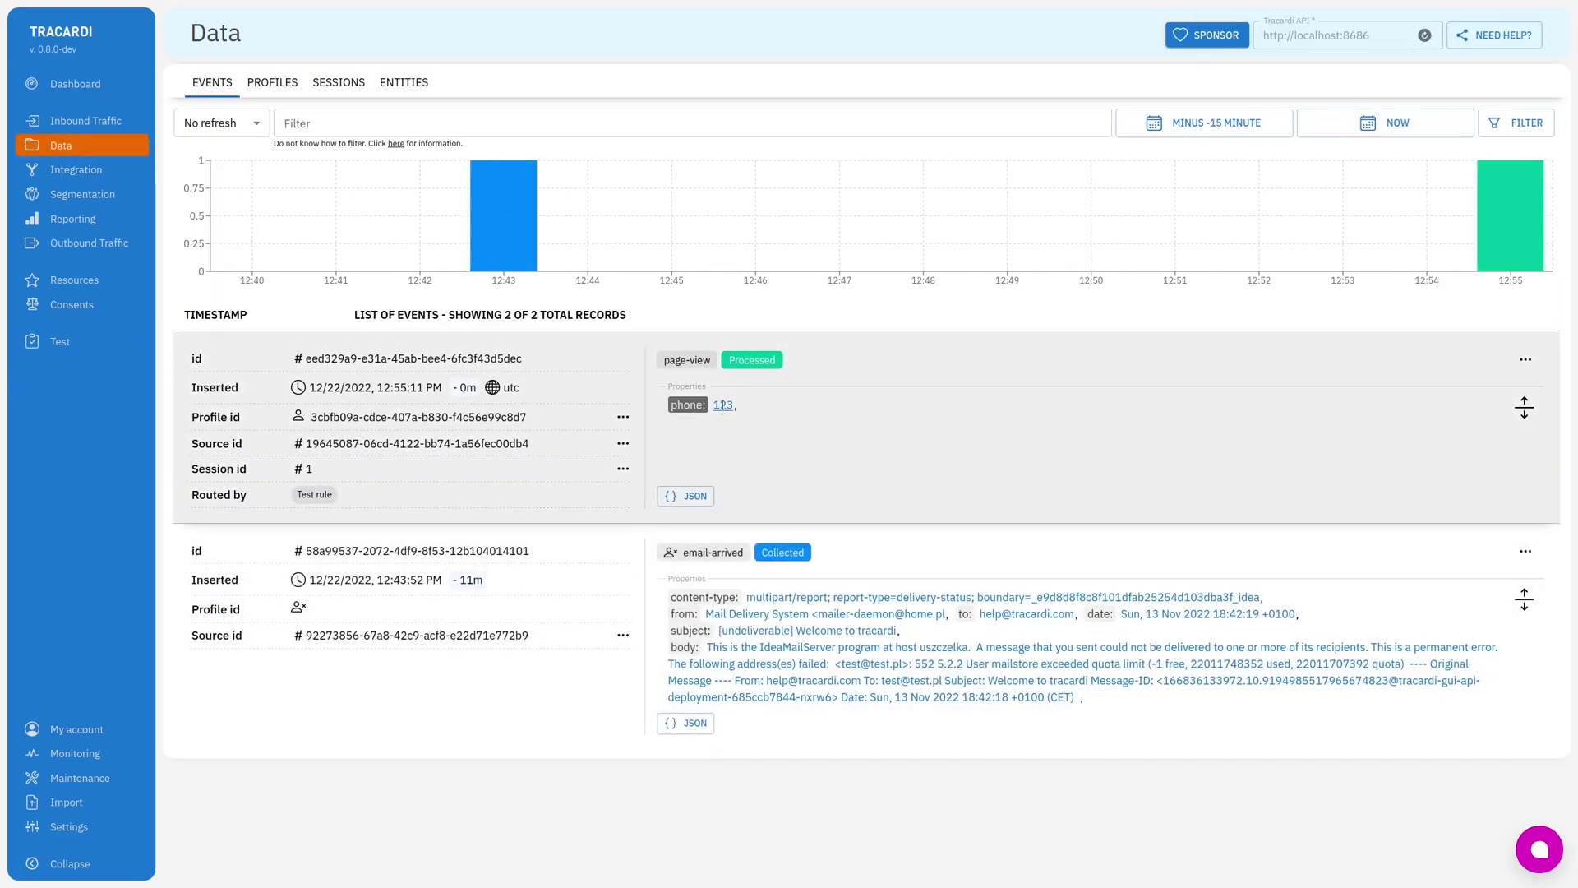
{"action": "left_click", "coordinate": [276, 83]}
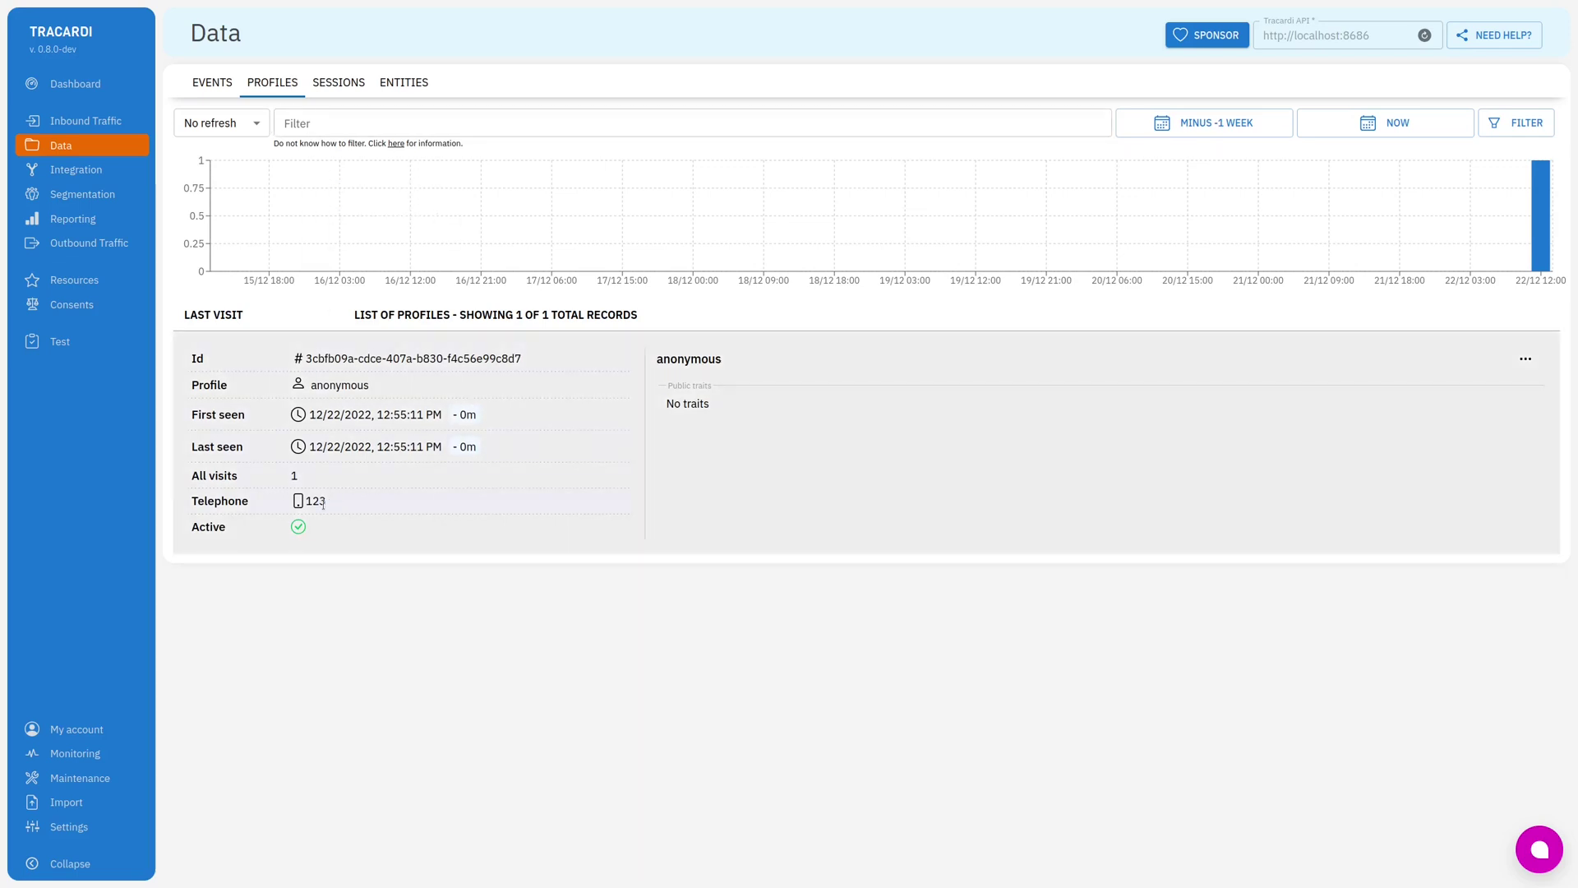
{"action": "left_click_drag", "start_coordinate": [324, 503], "coordinate": [307, 502]}
{"action": "left_click", "coordinate": [366, 508]}
{"action": "left_click", "coordinate": [98, 177]}
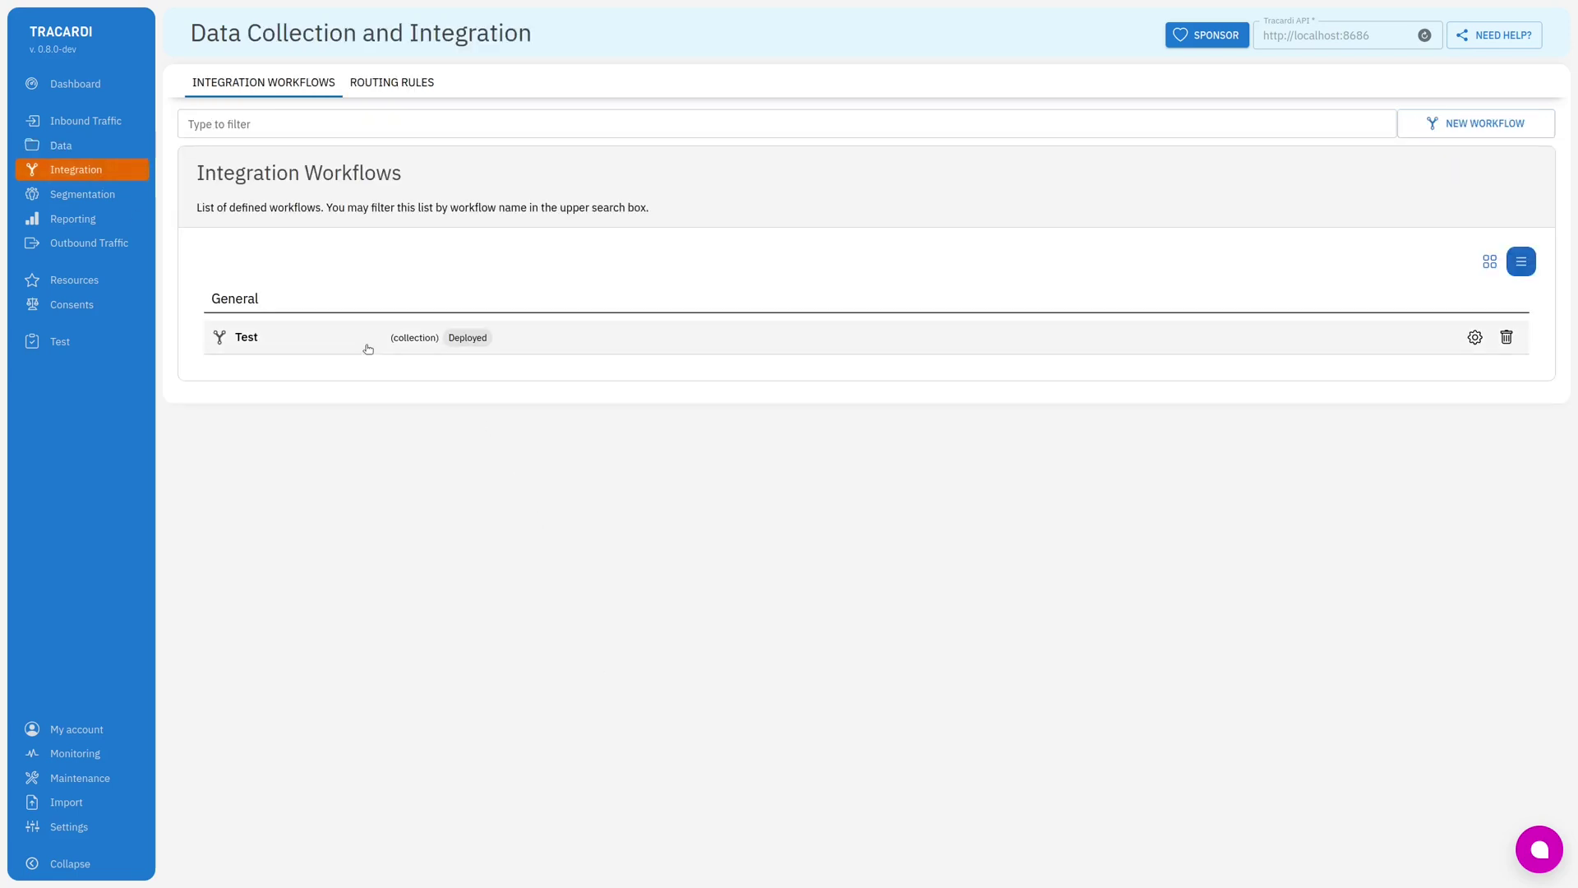
Step: Reopen the Test workflow and inspect the Copy data node's event source and profile target
{"action": "left_click", "coordinate": [369, 348]}
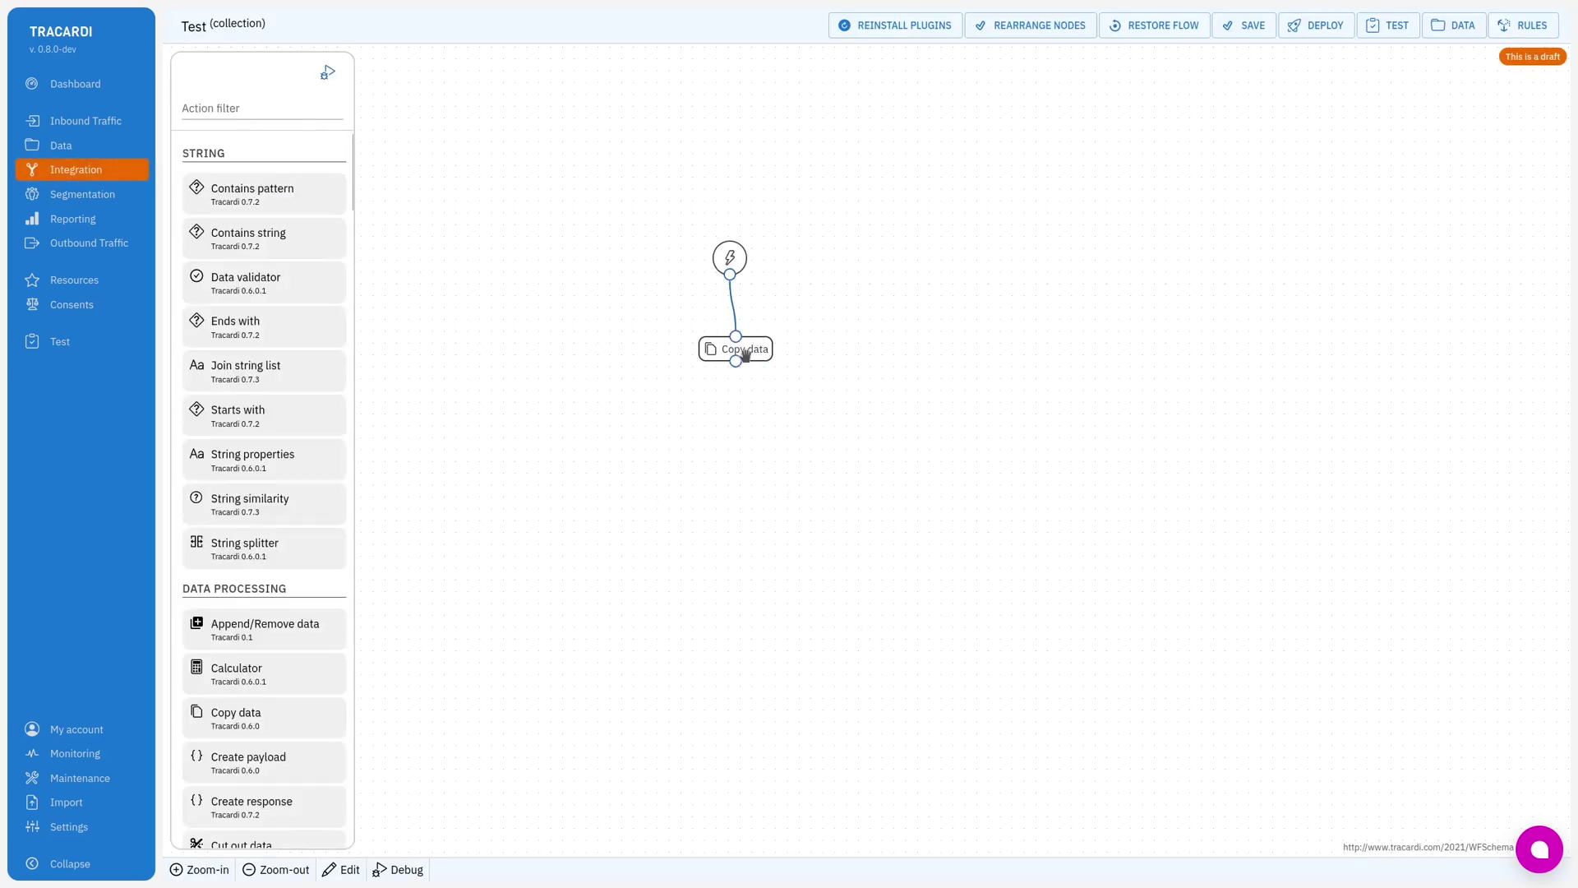
{"action": "left_click", "coordinate": [745, 354]}
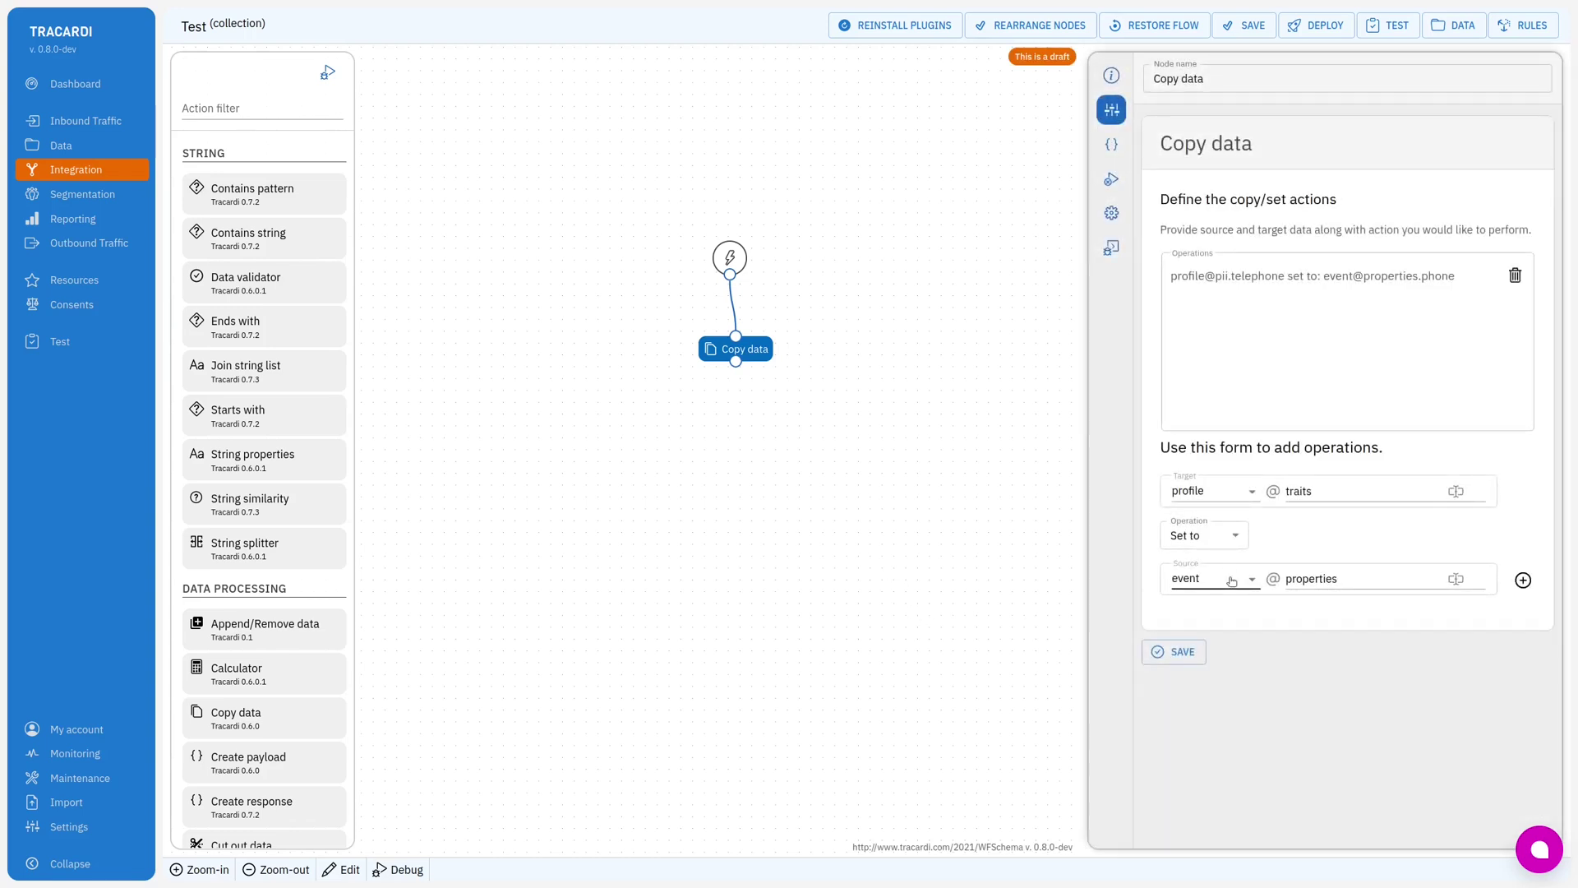
{"action": "left_click", "coordinate": [1231, 581]}
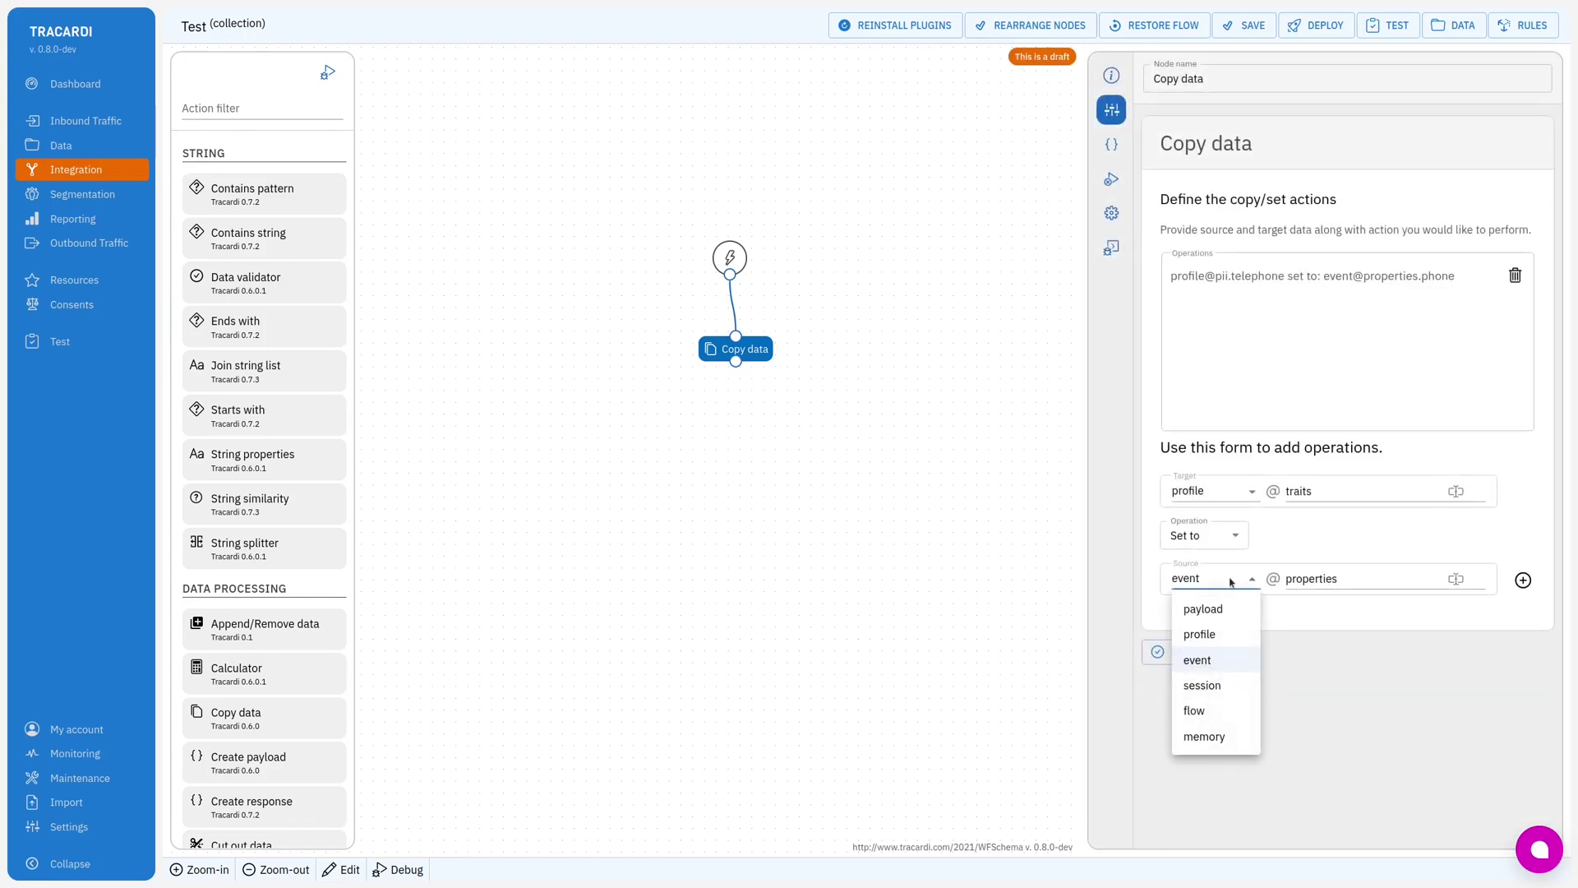
{"action": "left_click", "coordinate": [1214, 501]}
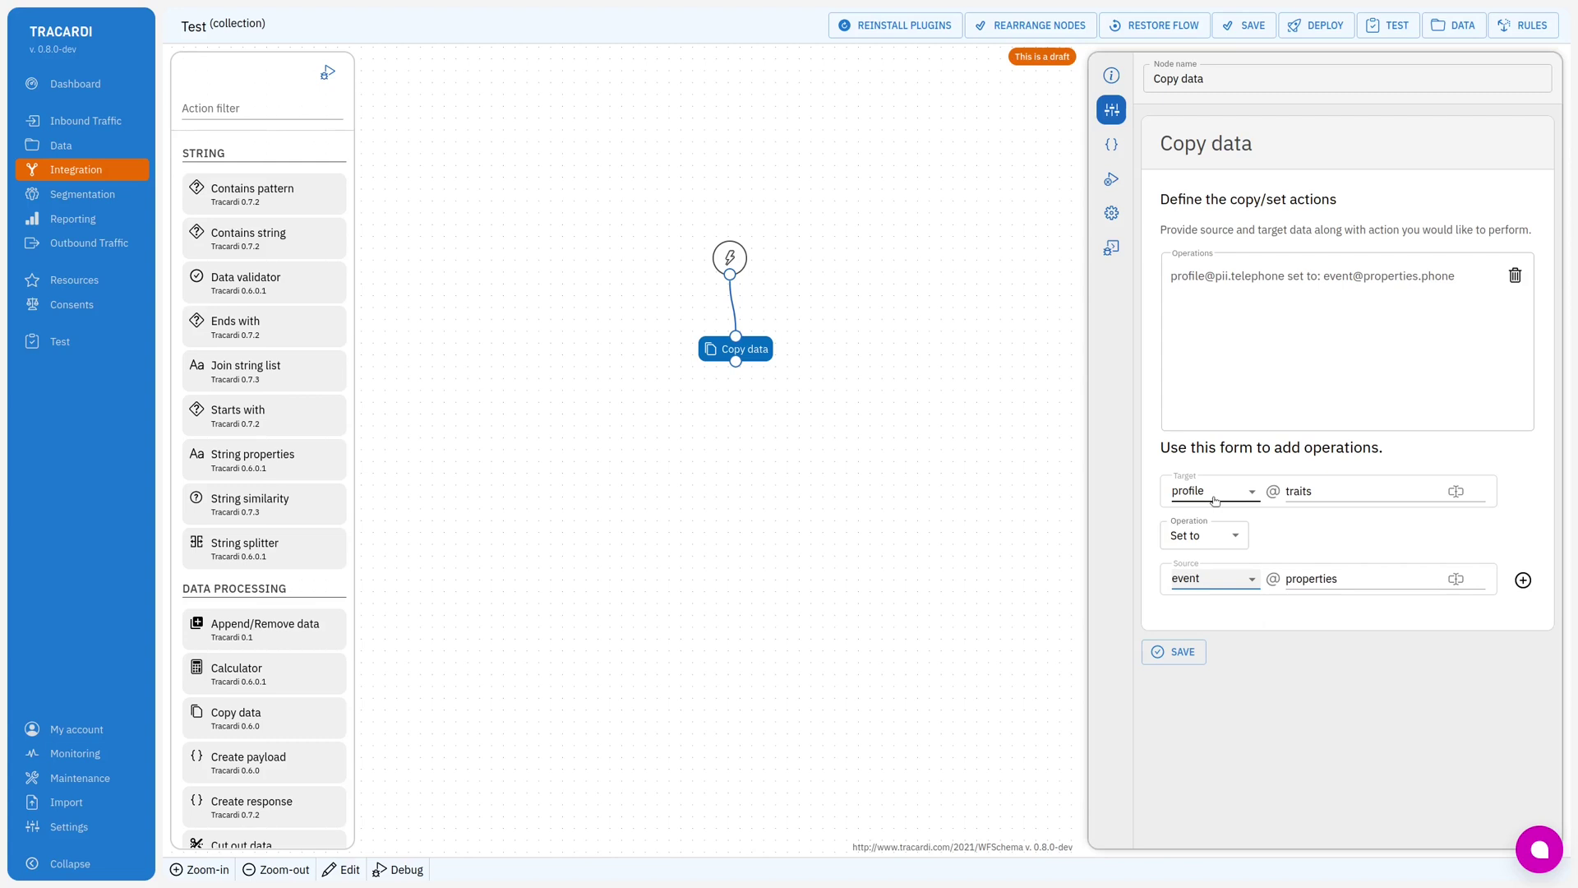
{"action": "left_click", "coordinate": [1215, 501]}
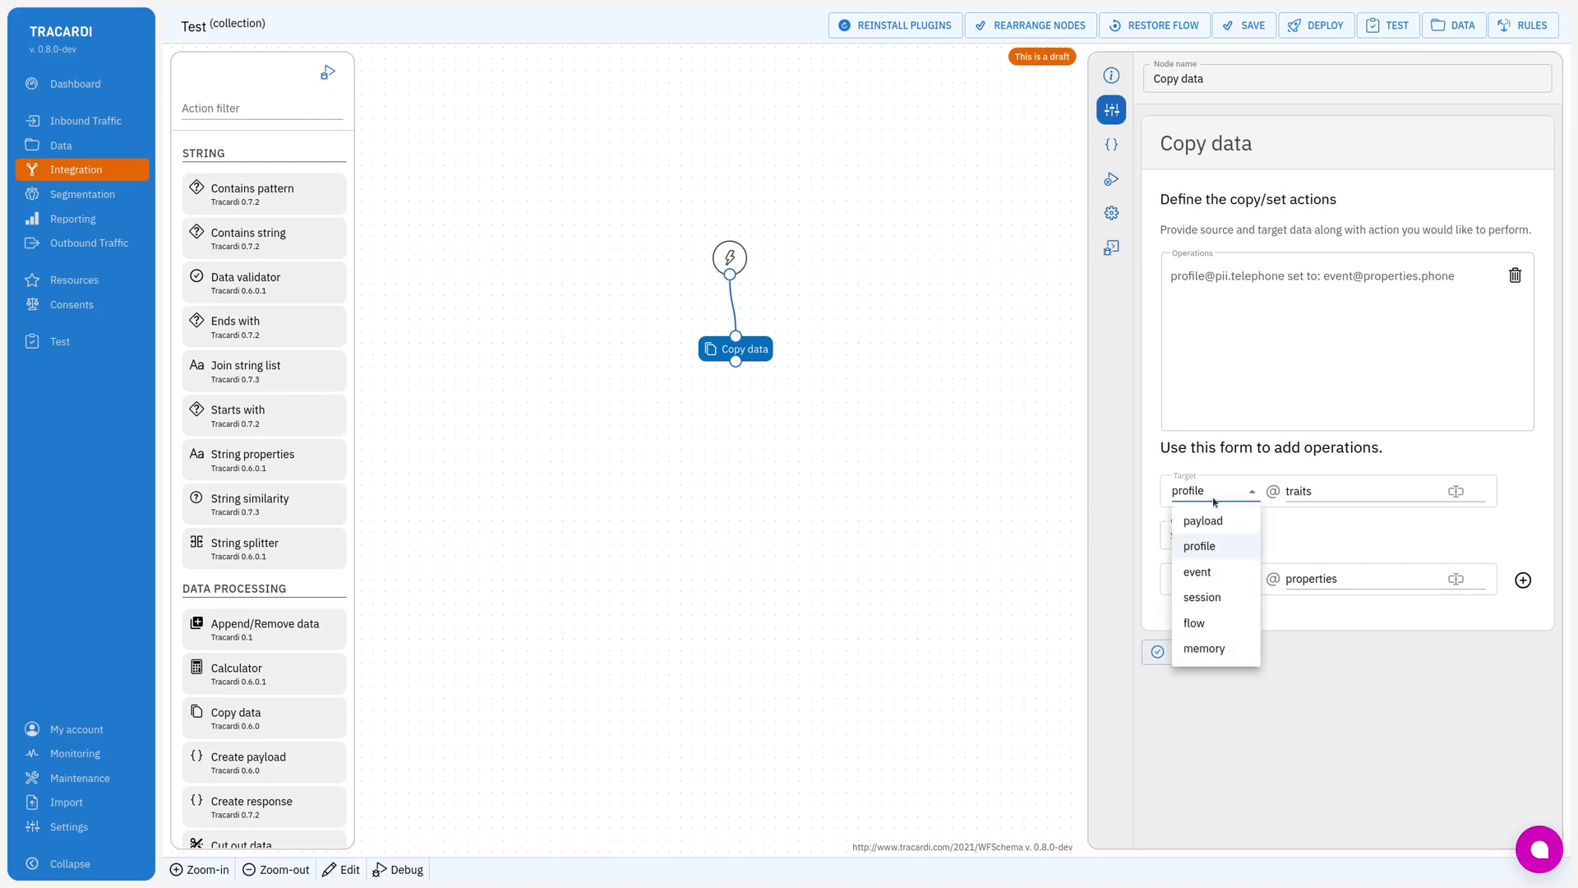
{"action": "left_click", "coordinate": [1208, 427]}
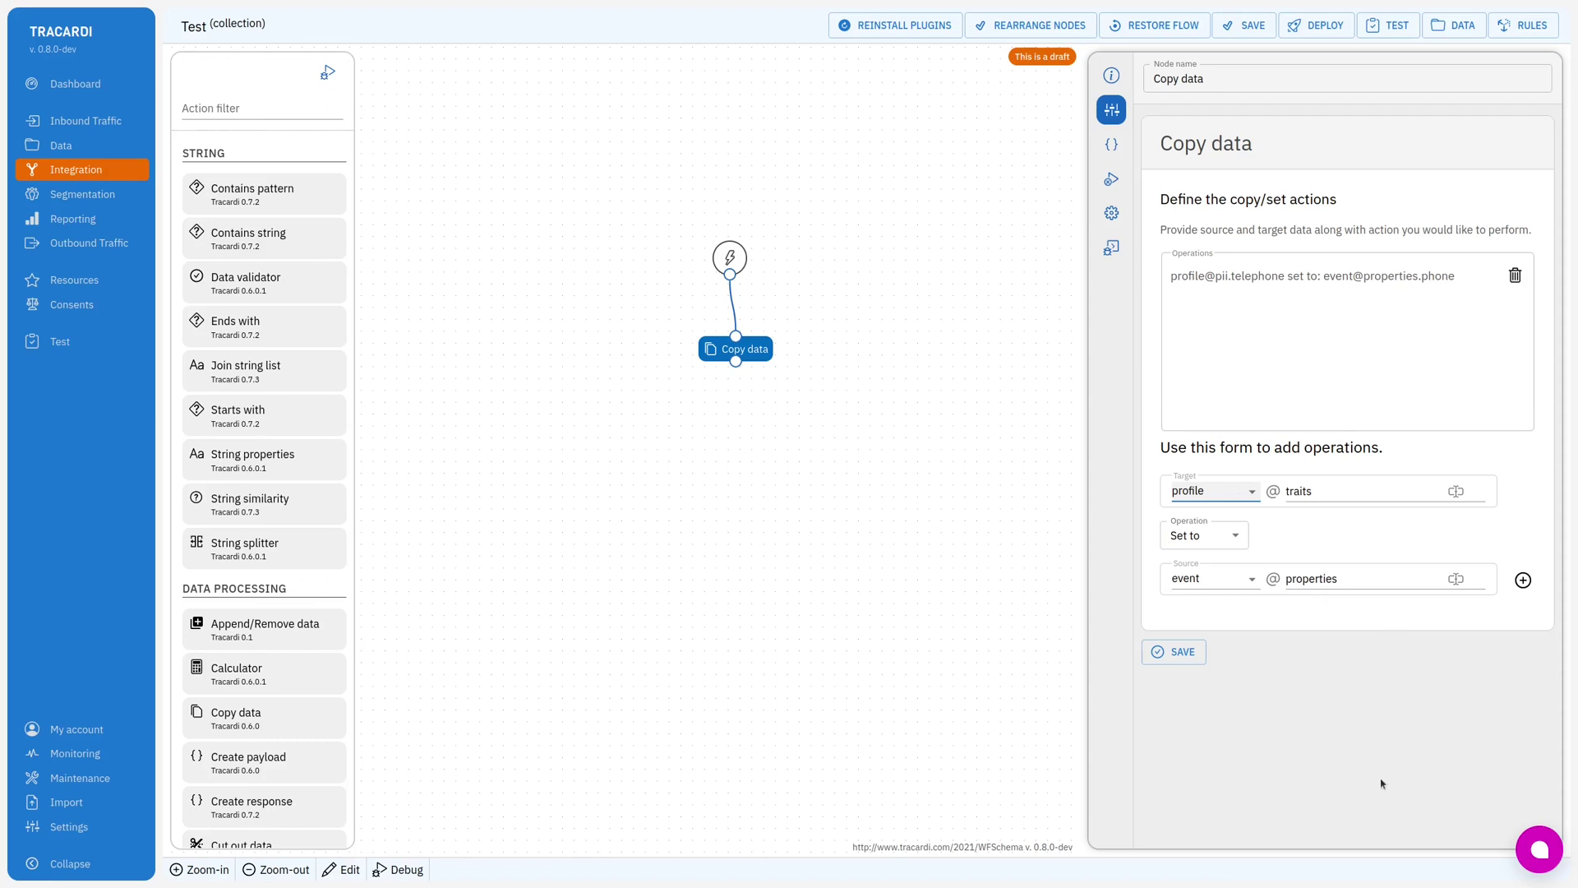
Step: Find Merge event properties by filtering 'pro', place it beside Copy data, and connect it to Start
{"action": "left_click", "coordinate": [250, 116]}
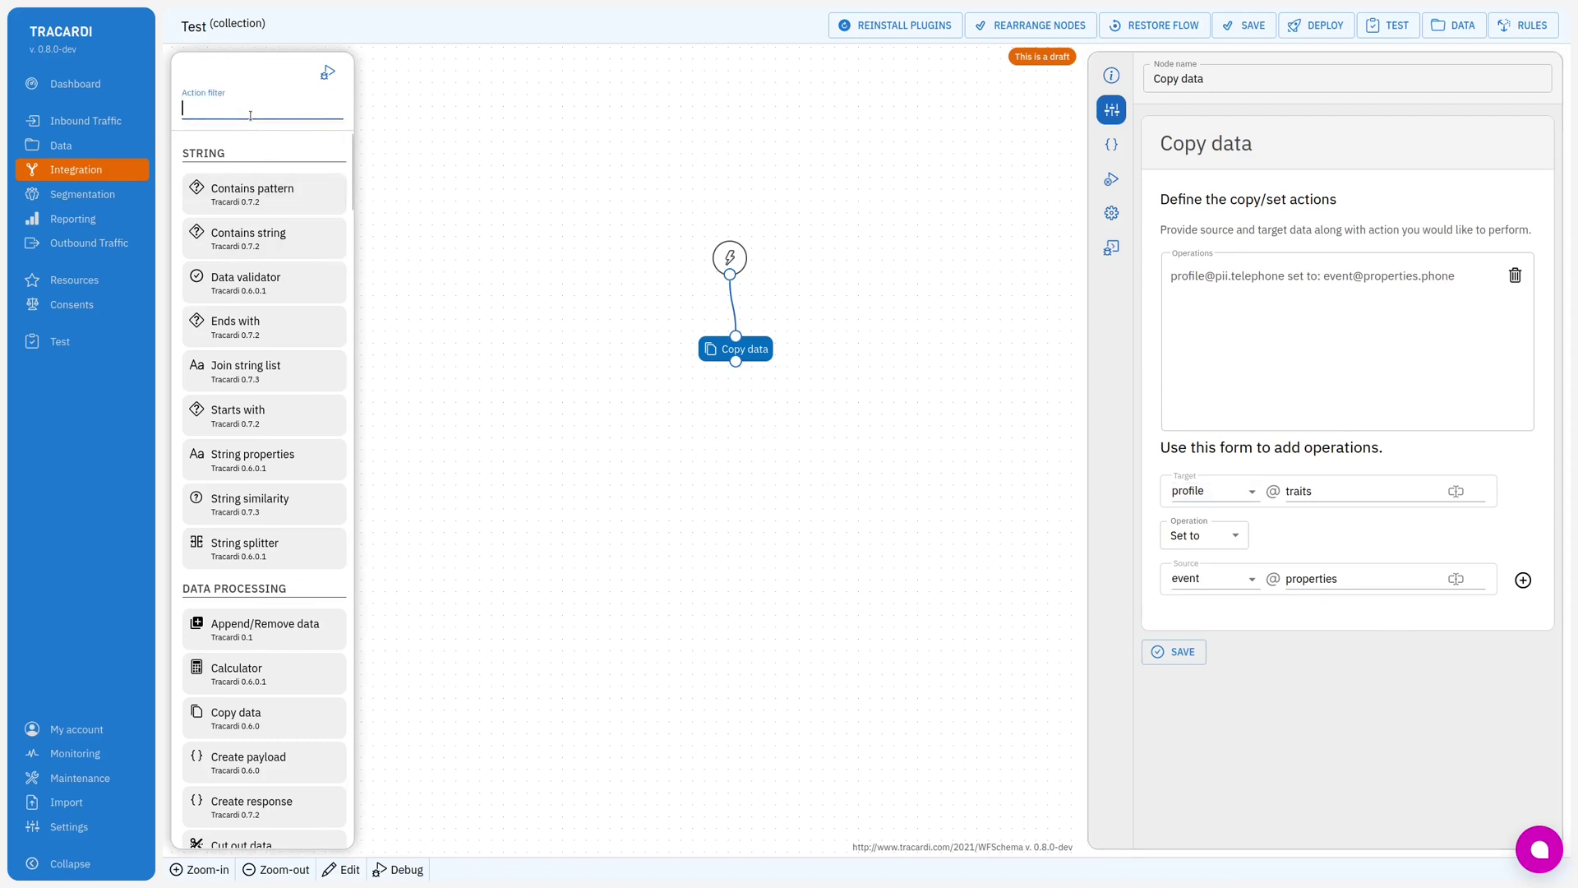
{"action": "type", "text": "auto"}
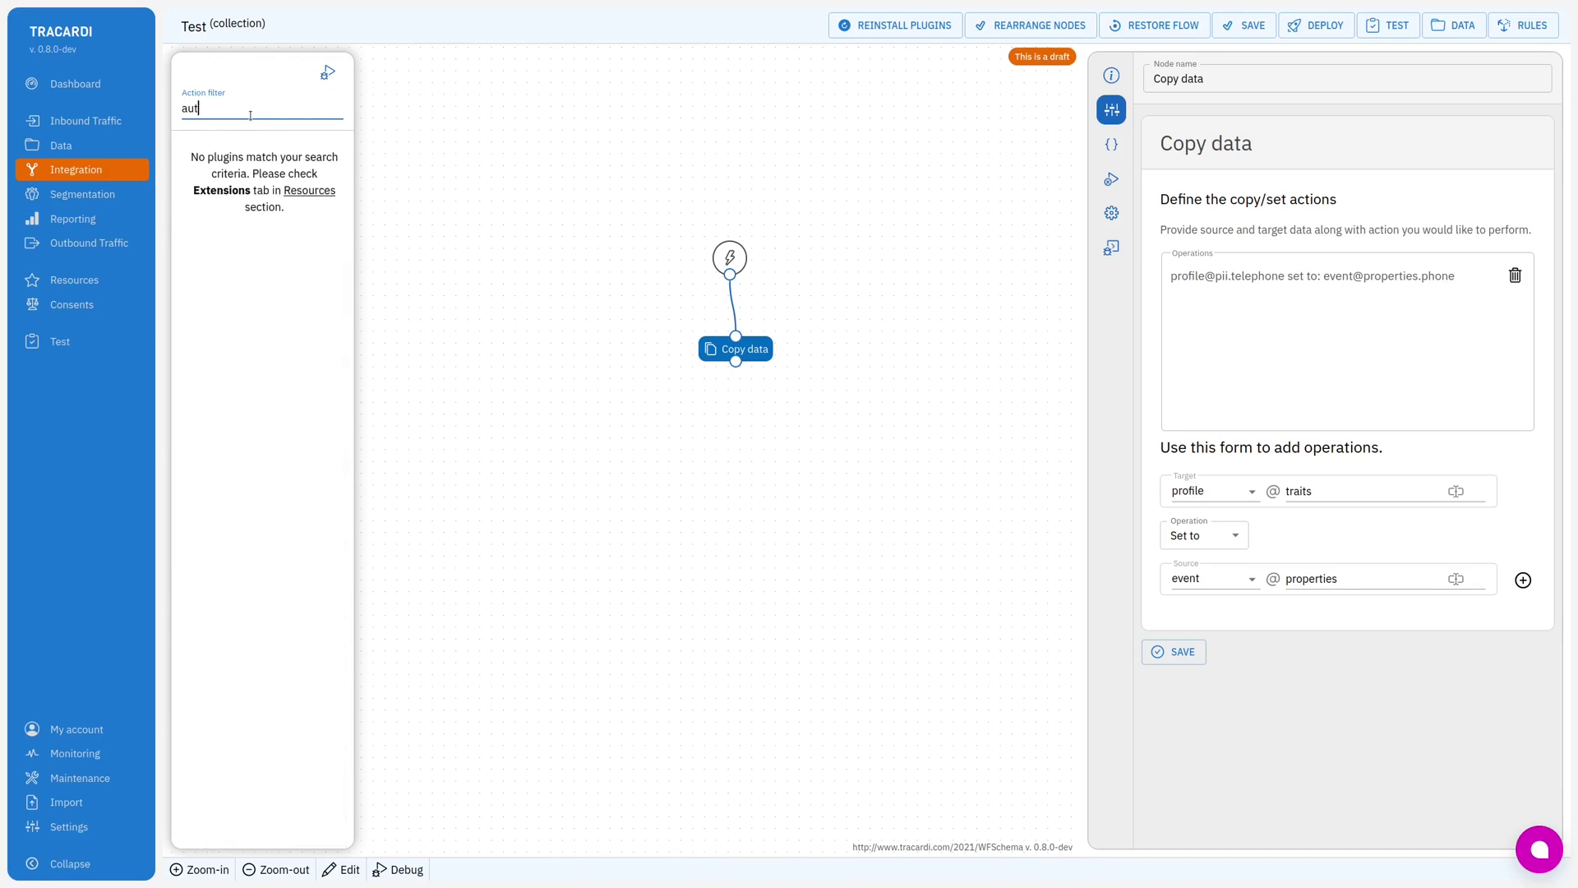
{"action": "key", "text": "BackSpace"}
{"action": "key", "text": "BackSpace"}
{"action": "key", "text": "BackSpace"}
{"action": "type", "text": "prop"}
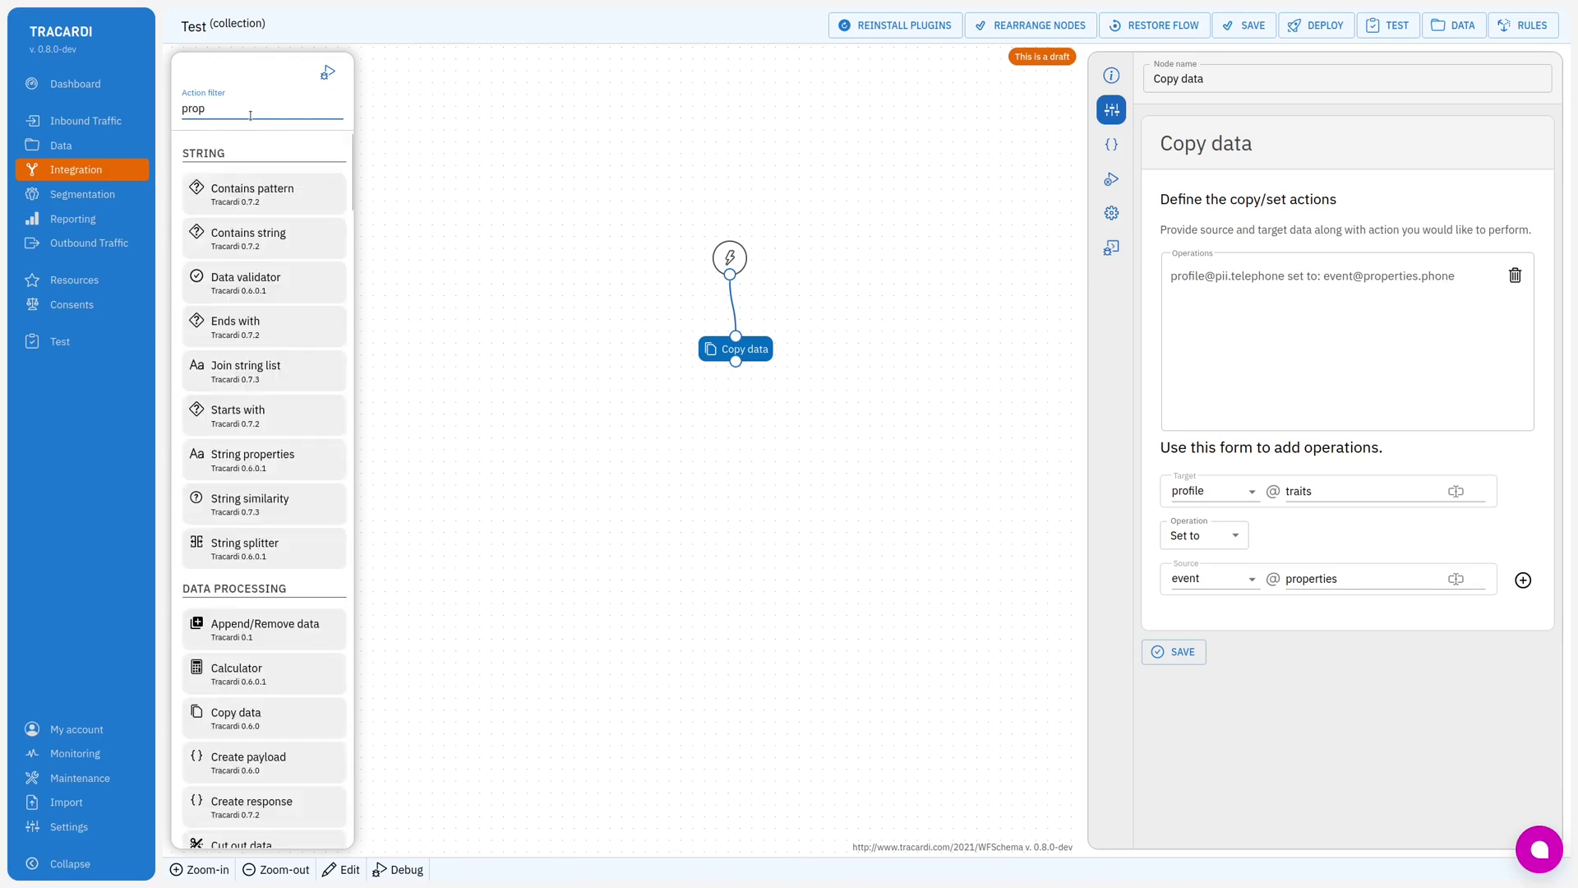
{"action": "left_click_drag", "start_coordinate": [254, 236], "coordinate": [652, 434]}
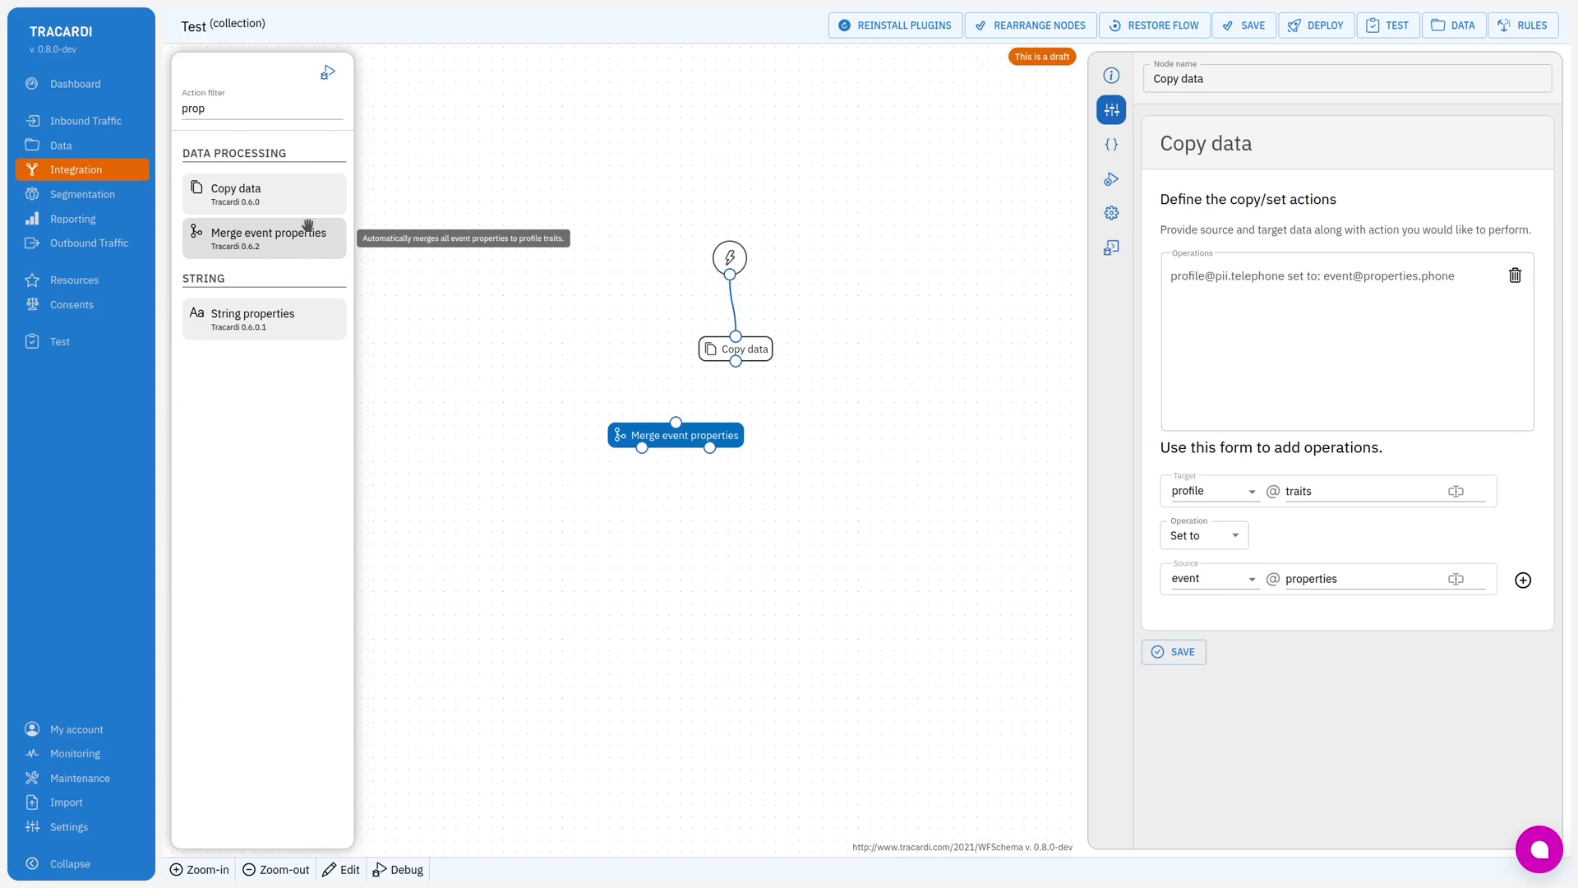
{"action": "left_click_drag", "start_coordinate": [721, 429], "coordinate": [730, 274]}
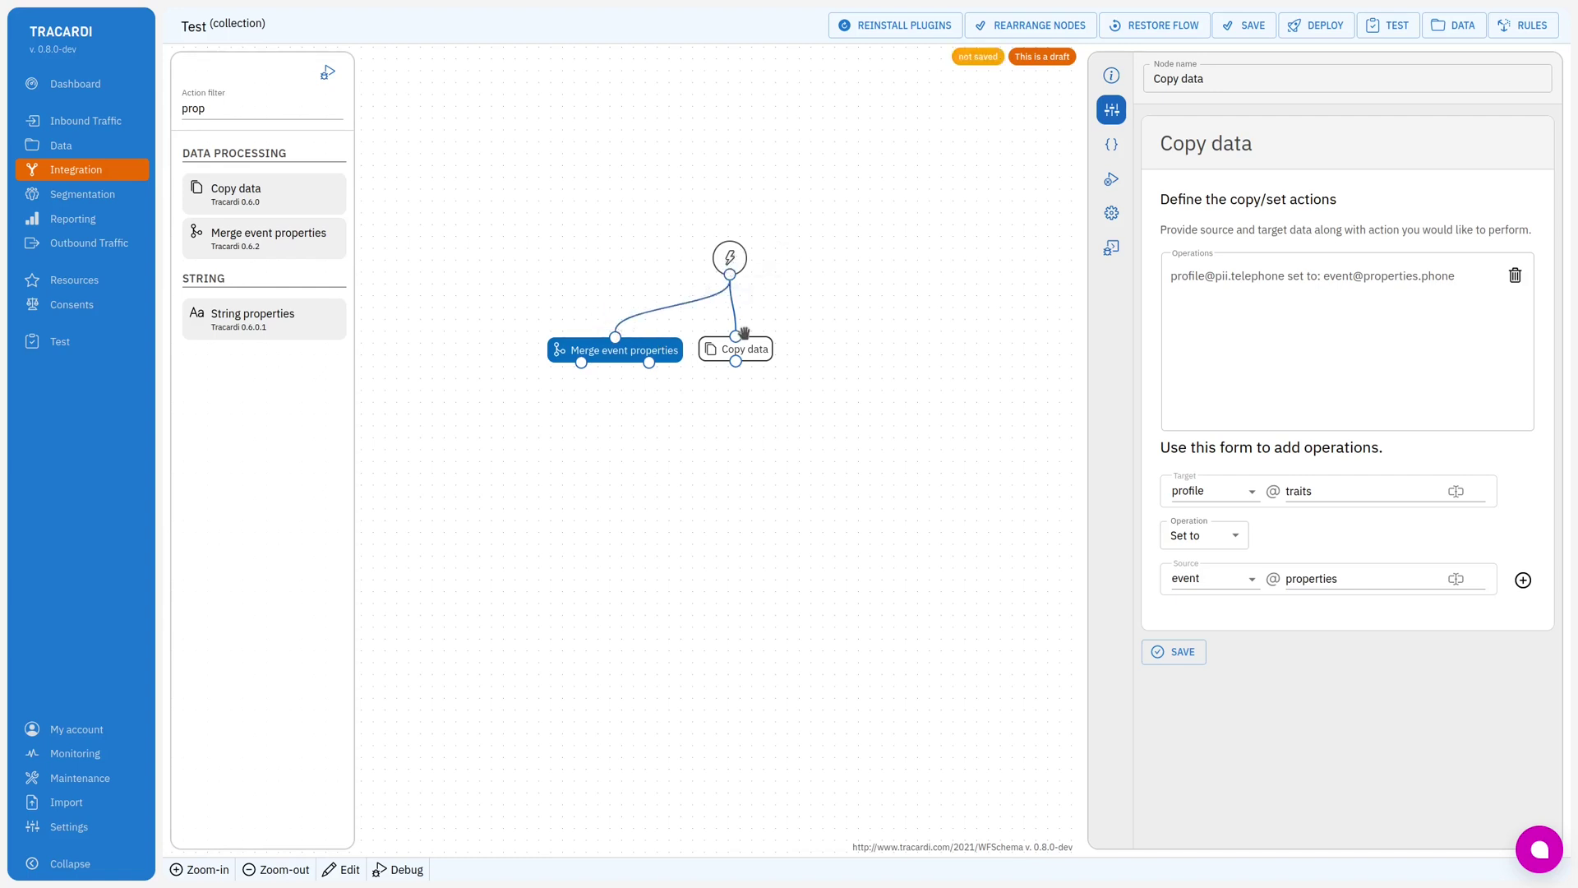
{"action": "left_click_drag", "start_coordinate": [748, 349], "coordinate": [751, 353]}
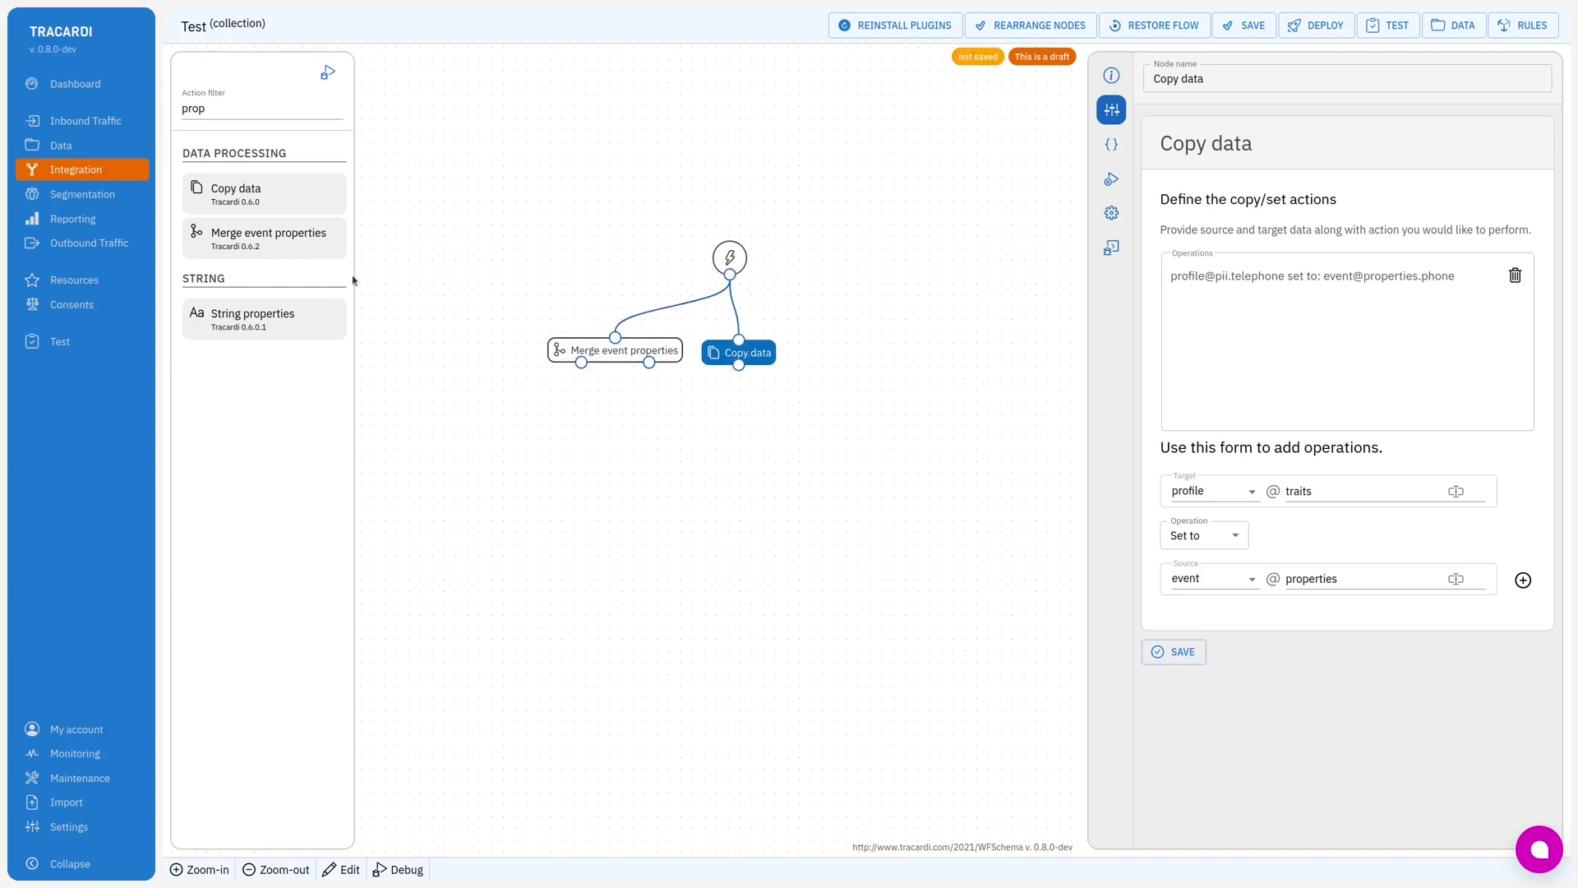
Step: Save and deploy the Test workflow
{"action": "left_click", "coordinate": [1245, 27]}
{"action": "left_click", "coordinate": [1316, 26]}
{"action": "left_click", "coordinate": [983, 493]}
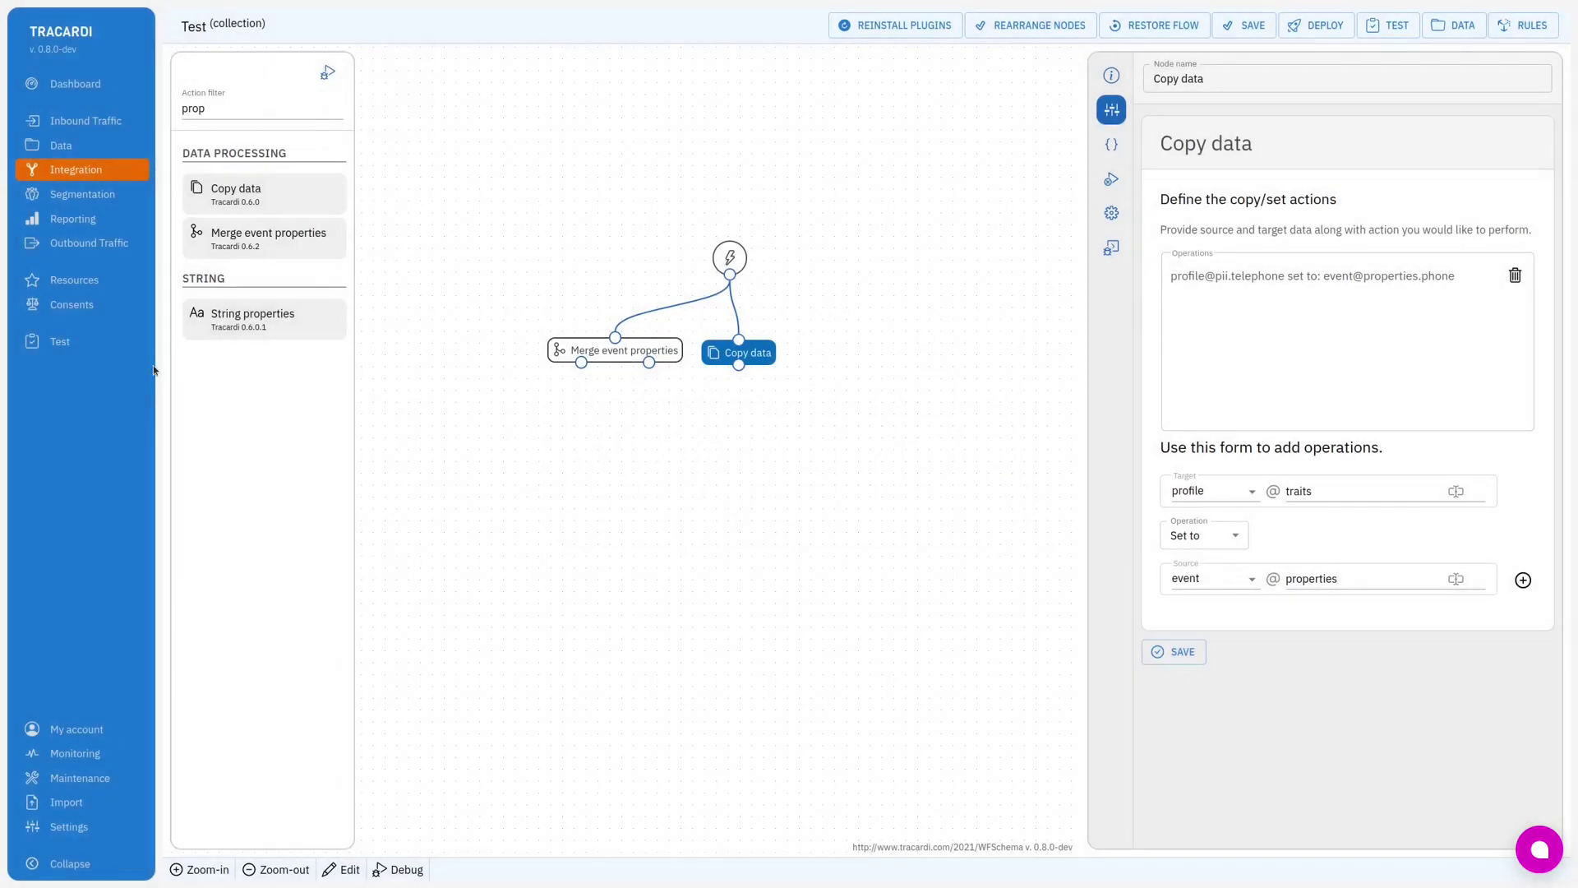
Step: In the test event settings, choose source Test, set session 1, and clear the profile
{"action": "left_click", "coordinate": [1389, 25]}
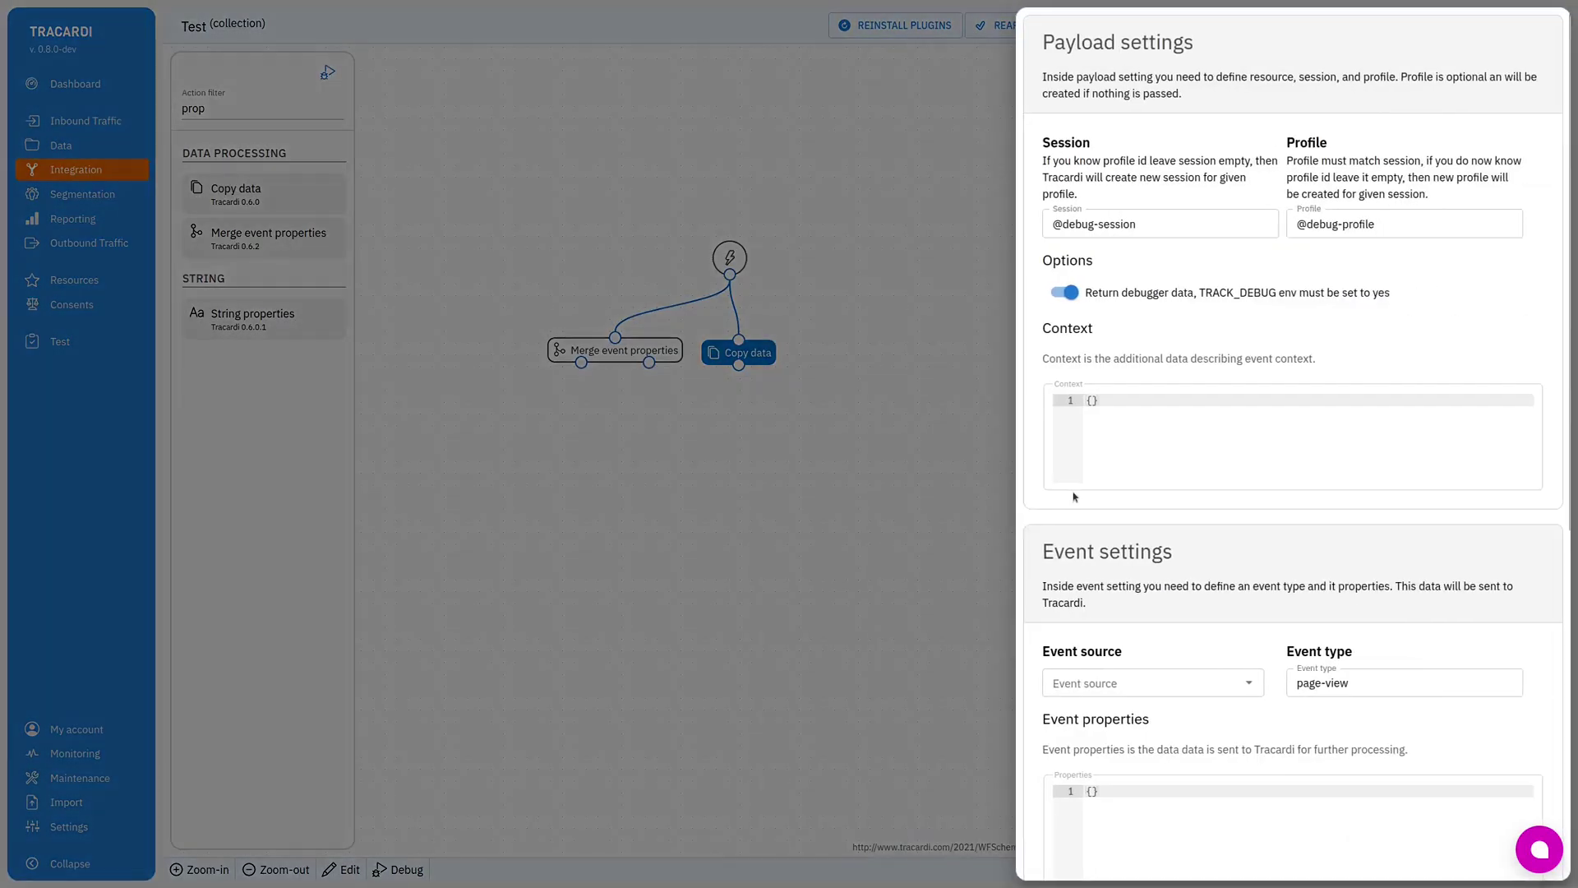
{"action": "scroll", "coordinate": [1143, 436], "scroll_direction": "down", "scroll_amount": 3}
{"action": "left_click", "coordinate": [1143, 416]}
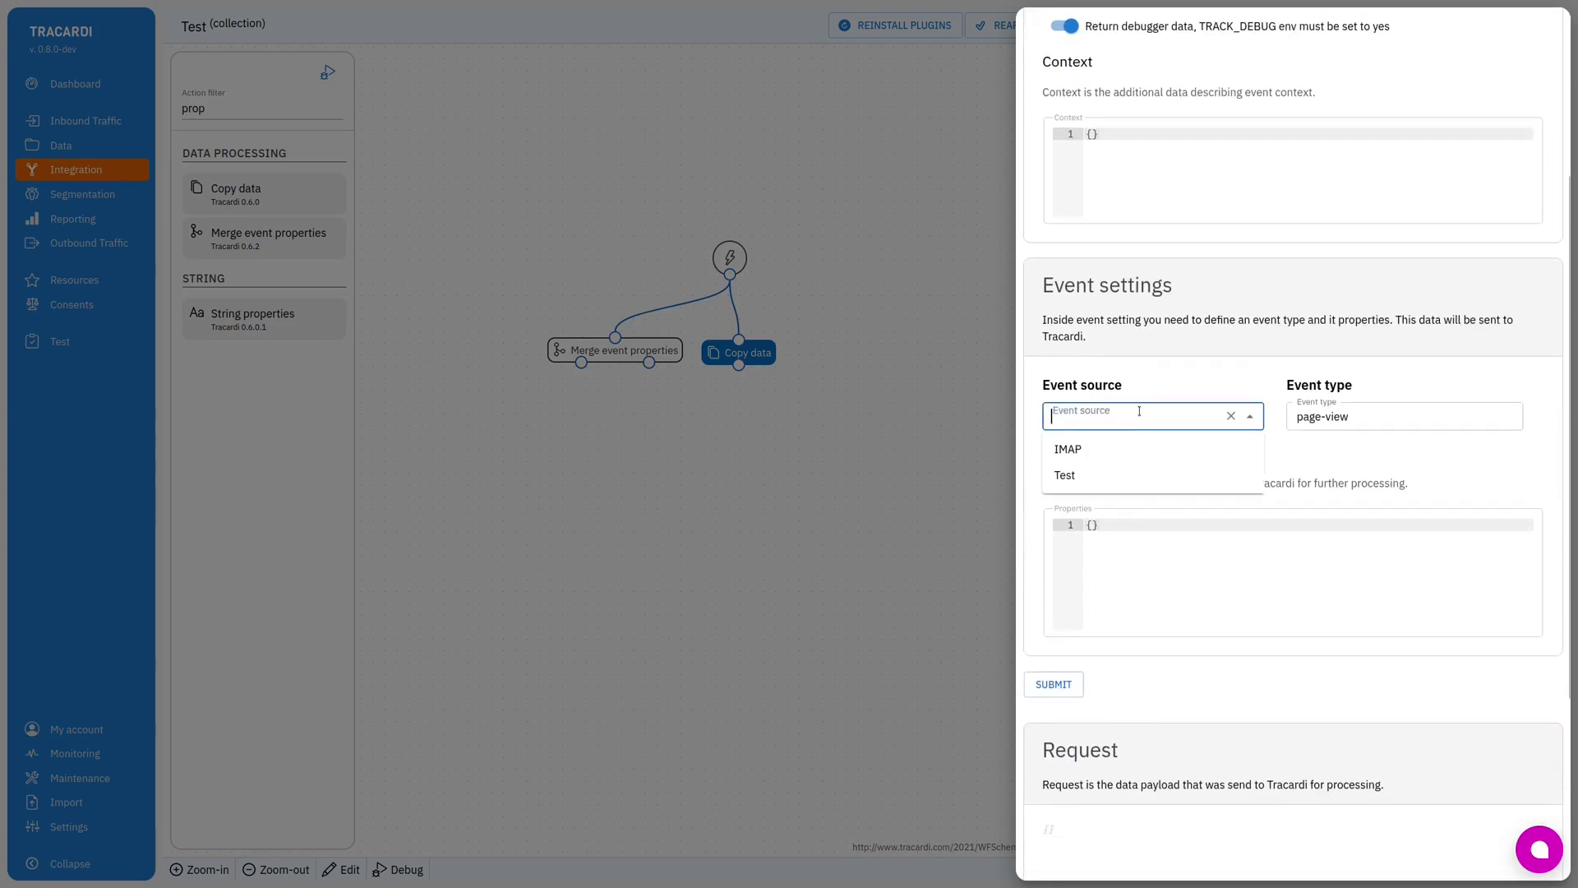
{"action": "left_click", "coordinate": [1130, 474]}
{"action": "scroll", "coordinate": [1211, 325], "scroll_direction": "up", "scroll_amount": 3}
{"action": "left_click_drag", "start_coordinate": [1201, 223], "coordinate": [1026, 229]}
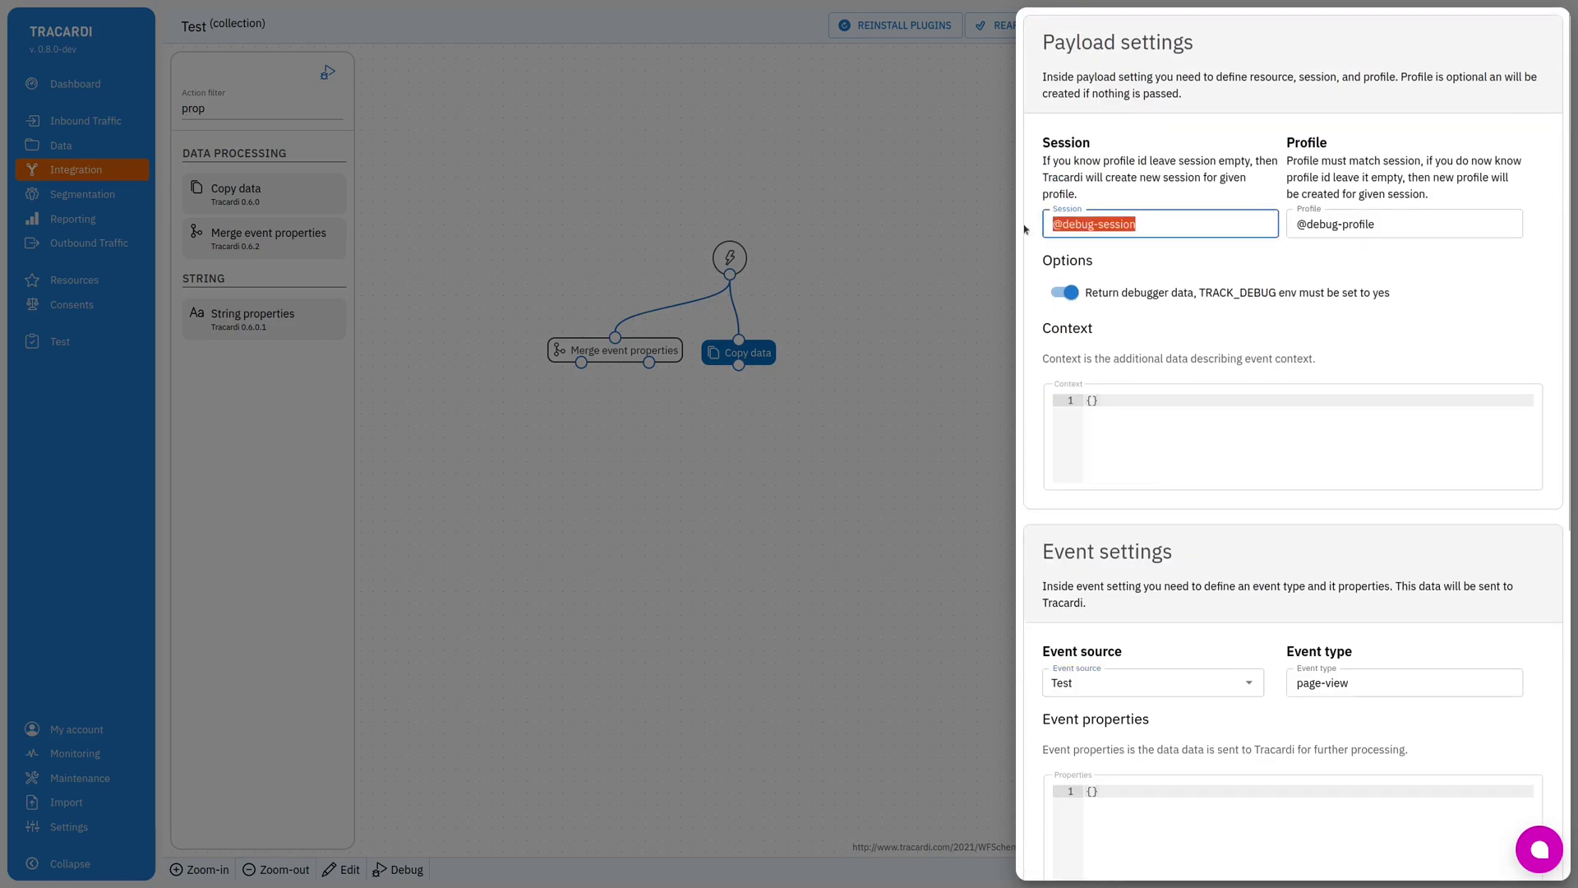
{"action": "type", "text": "1"}
{"action": "key", "text": "Tab"}
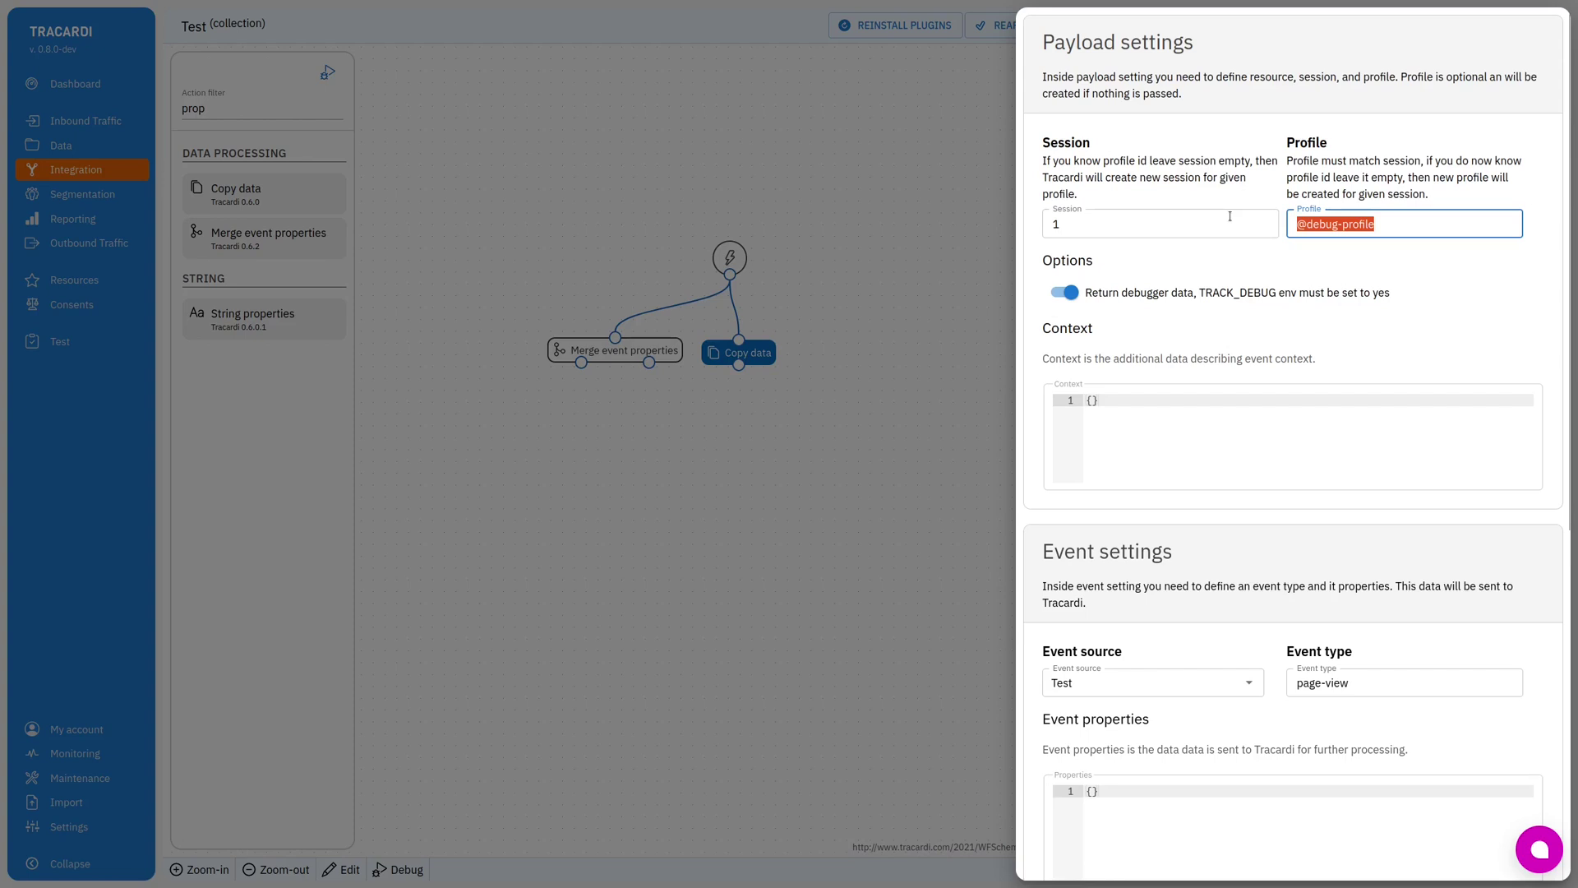
{"action": "key", "text": "BackSpace"}
Step: Enter properties phone "1234" and test 1, then submit the test event
{"action": "scroll", "coordinate": [1114, 494], "scroll_direction": "down", "scroll_amount": 3}
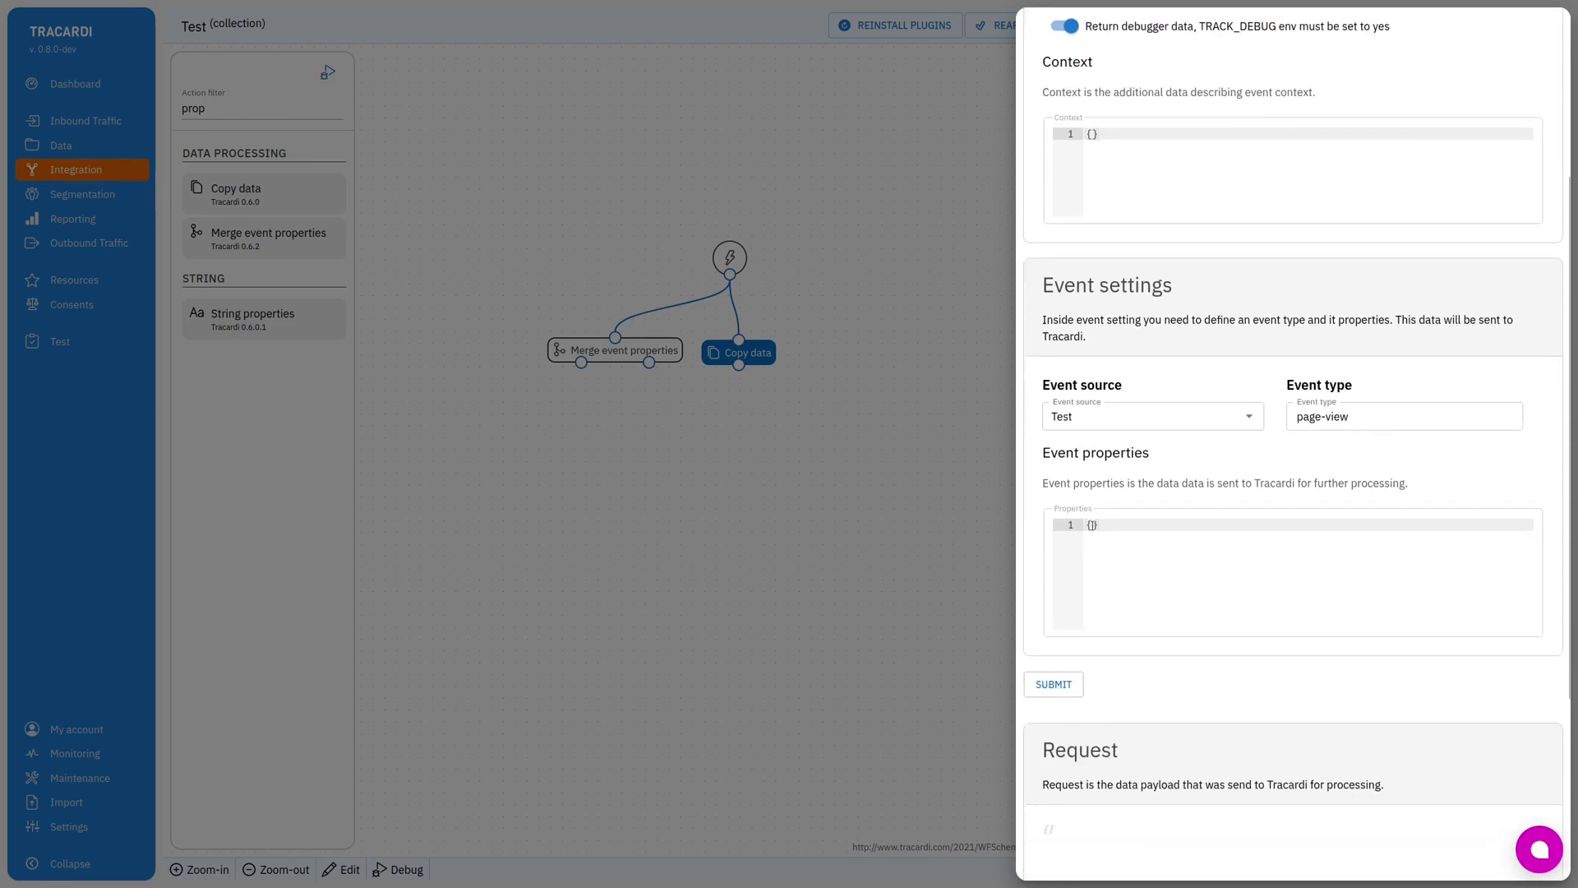
{"action": "key", "text": "Return"}
{"action": "type", "text": "\""}
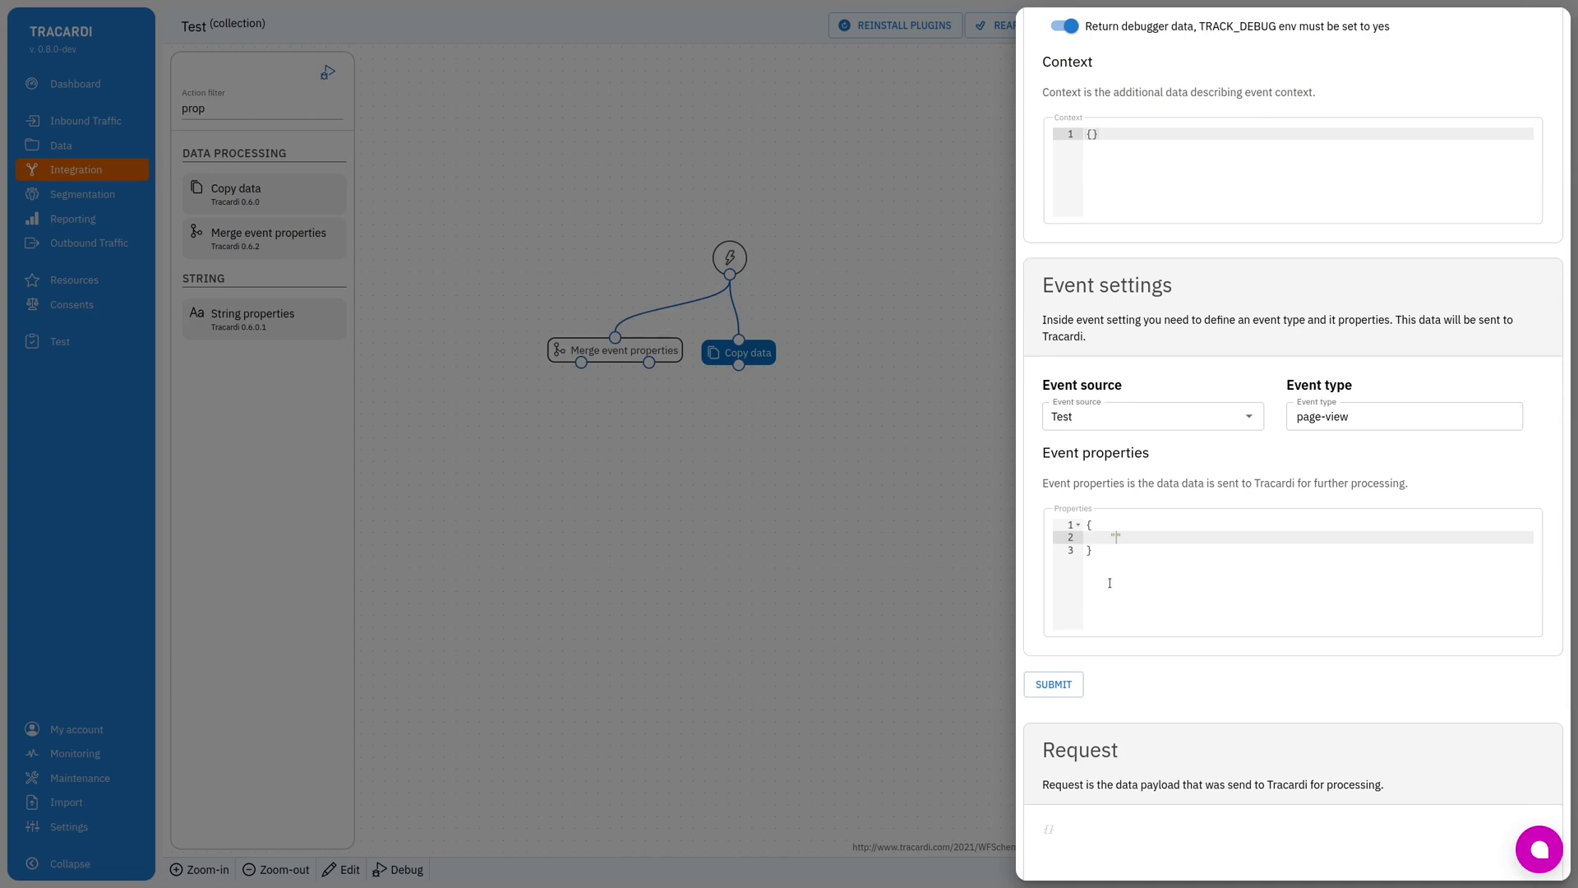
{"action": "type", "text": "pho"}
{"action": "type", "text": ": \"1234\""}
{"action": "left_click", "coordinate": [1215, 538]}
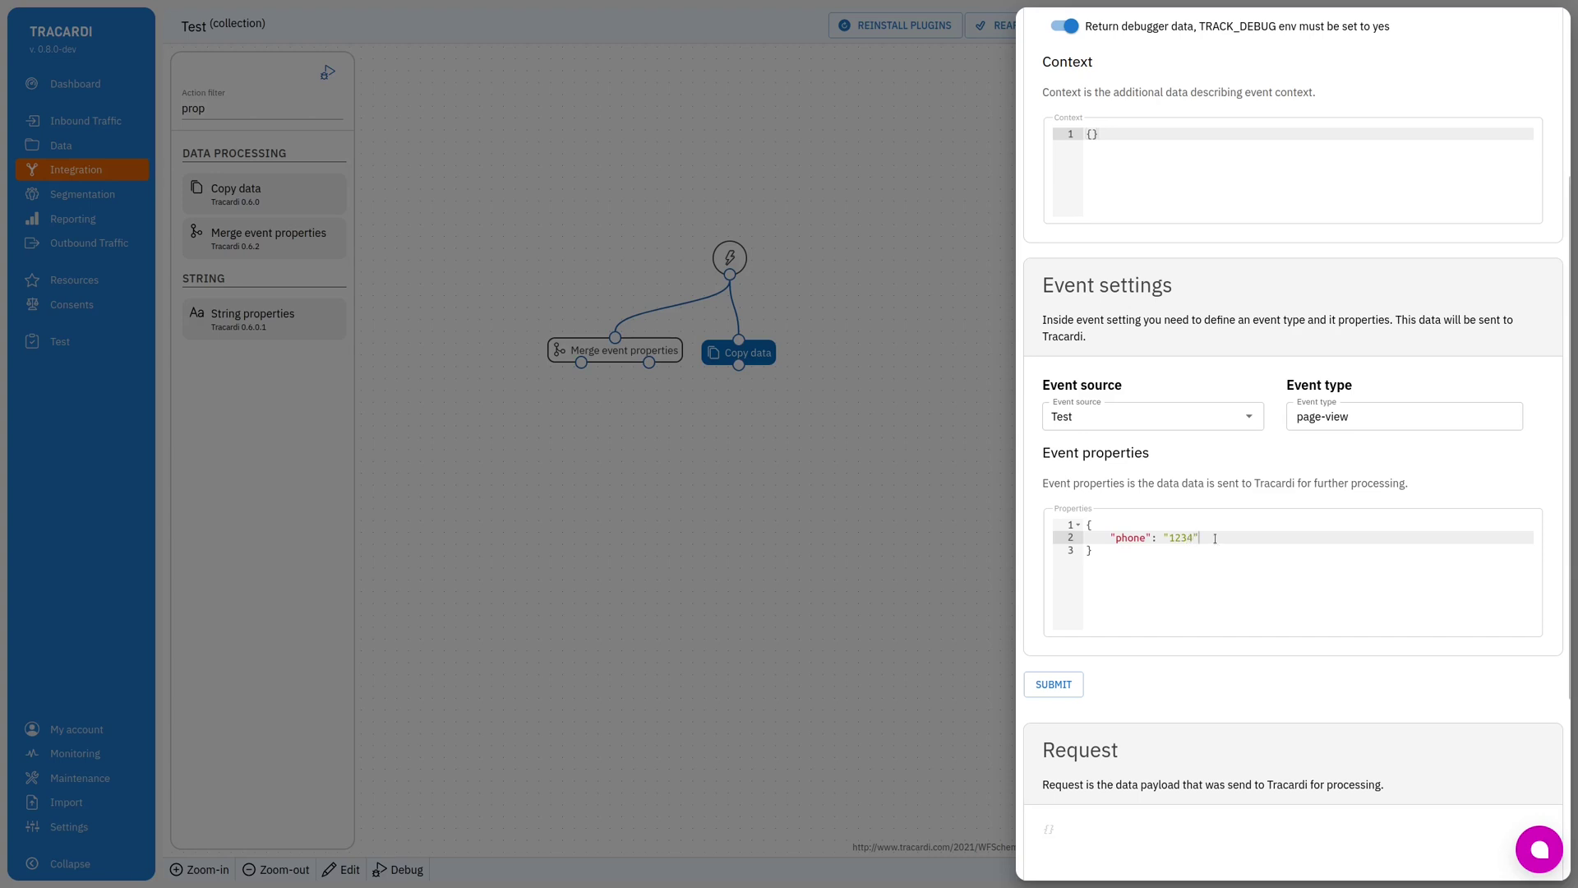
{"action": "type", "text": ","}
{"action": "key", "text": "Return"}
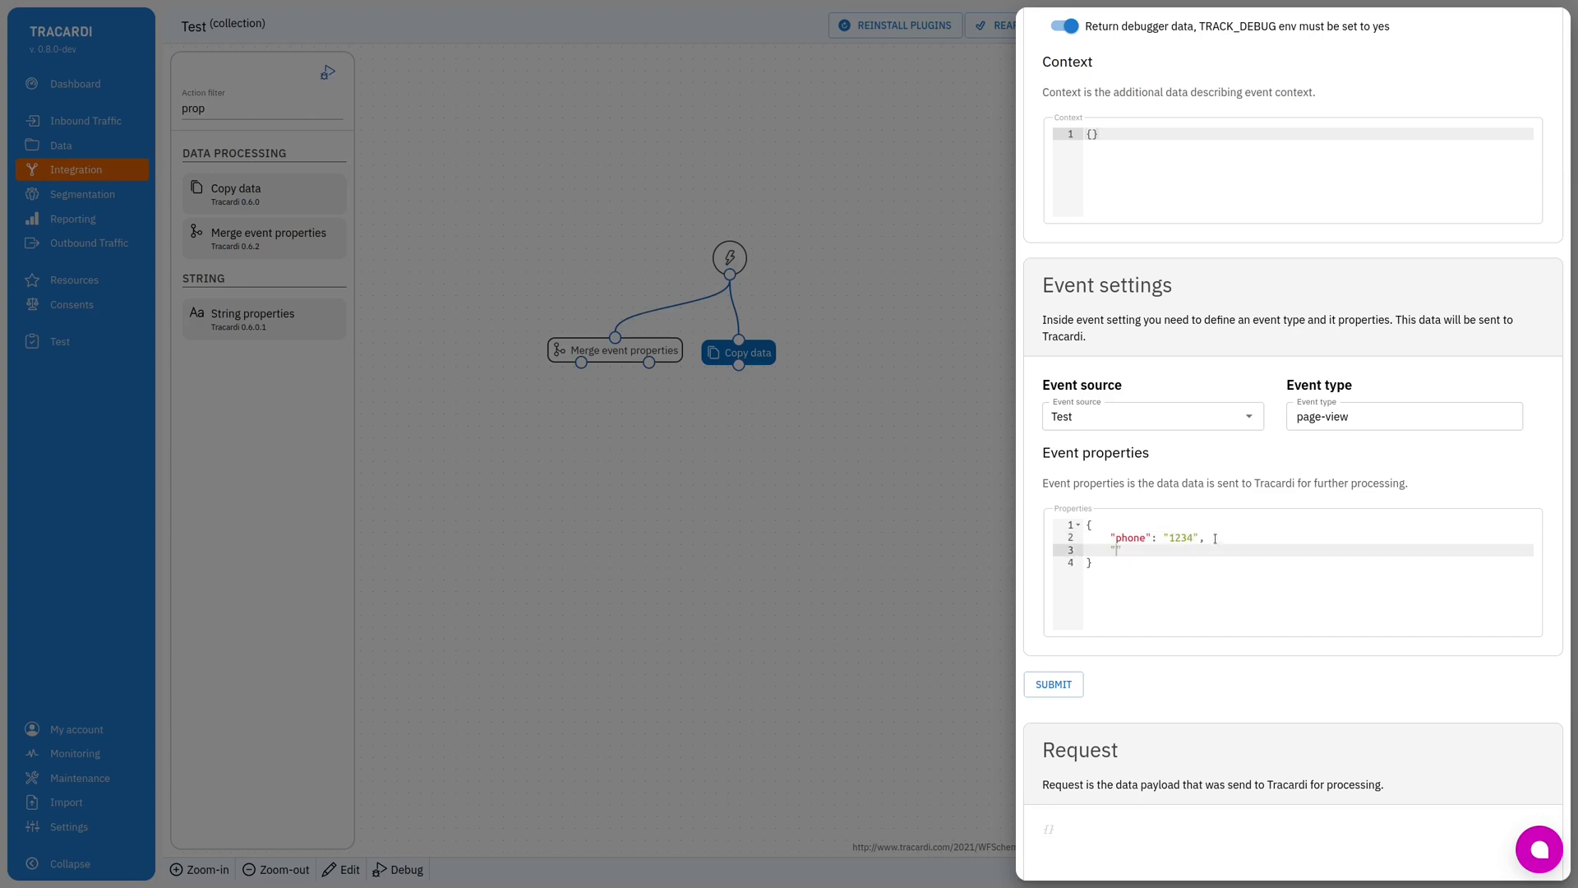
{"action": "type", "text": "\"test\": 1"}
{"action": "left_click", "coordinate": [1061, 687]}
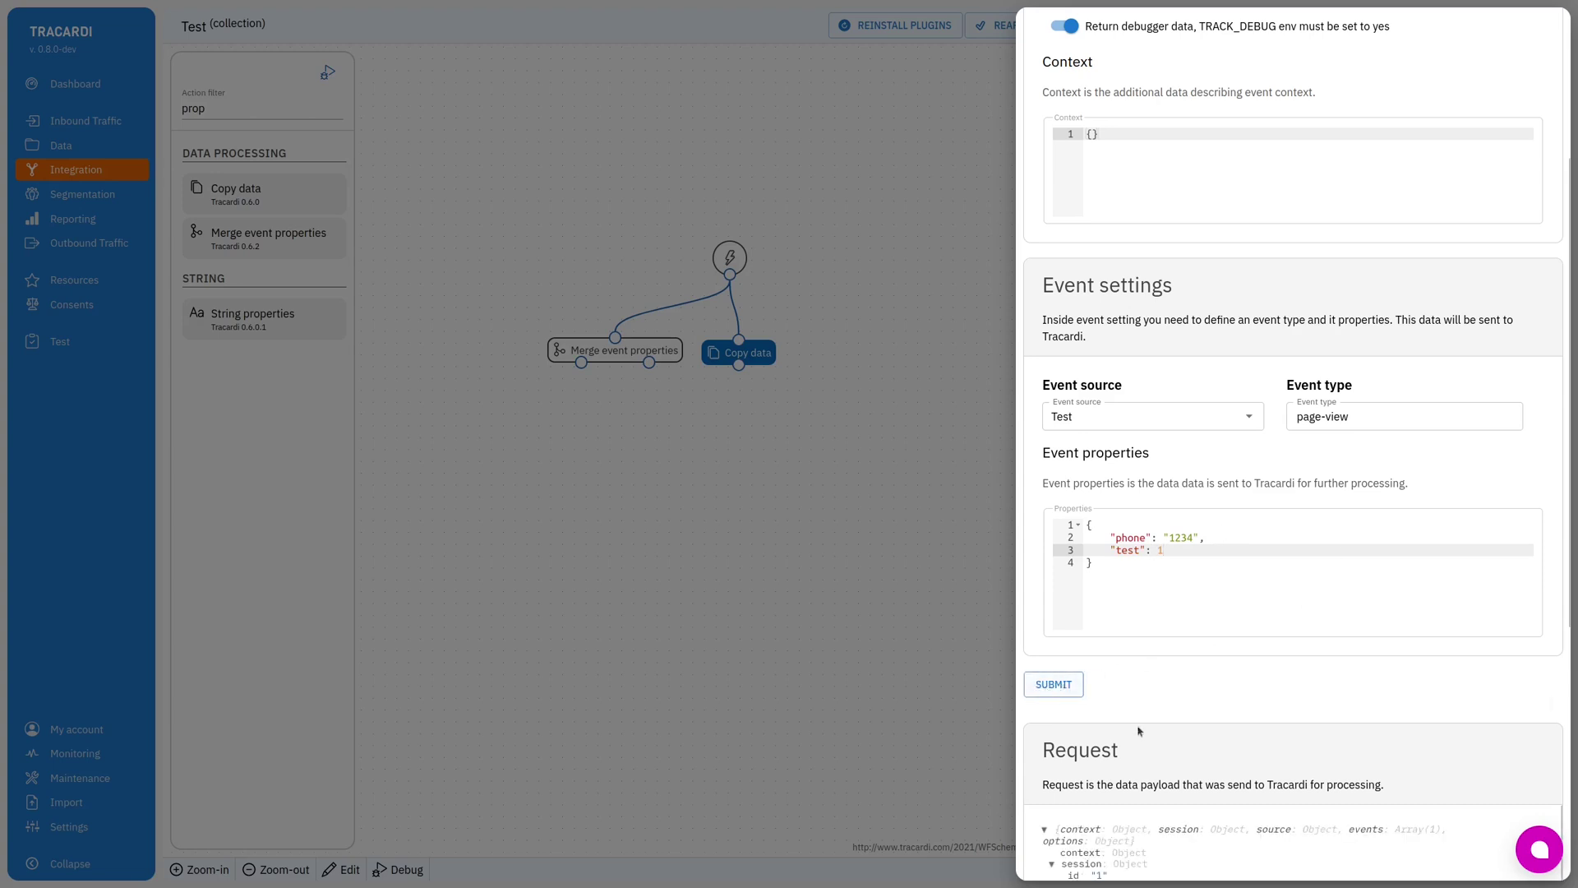
{"action": "scroll", "coordinate": [1138, 729], "scroll_direction": "down", "scroll_amount": 5}
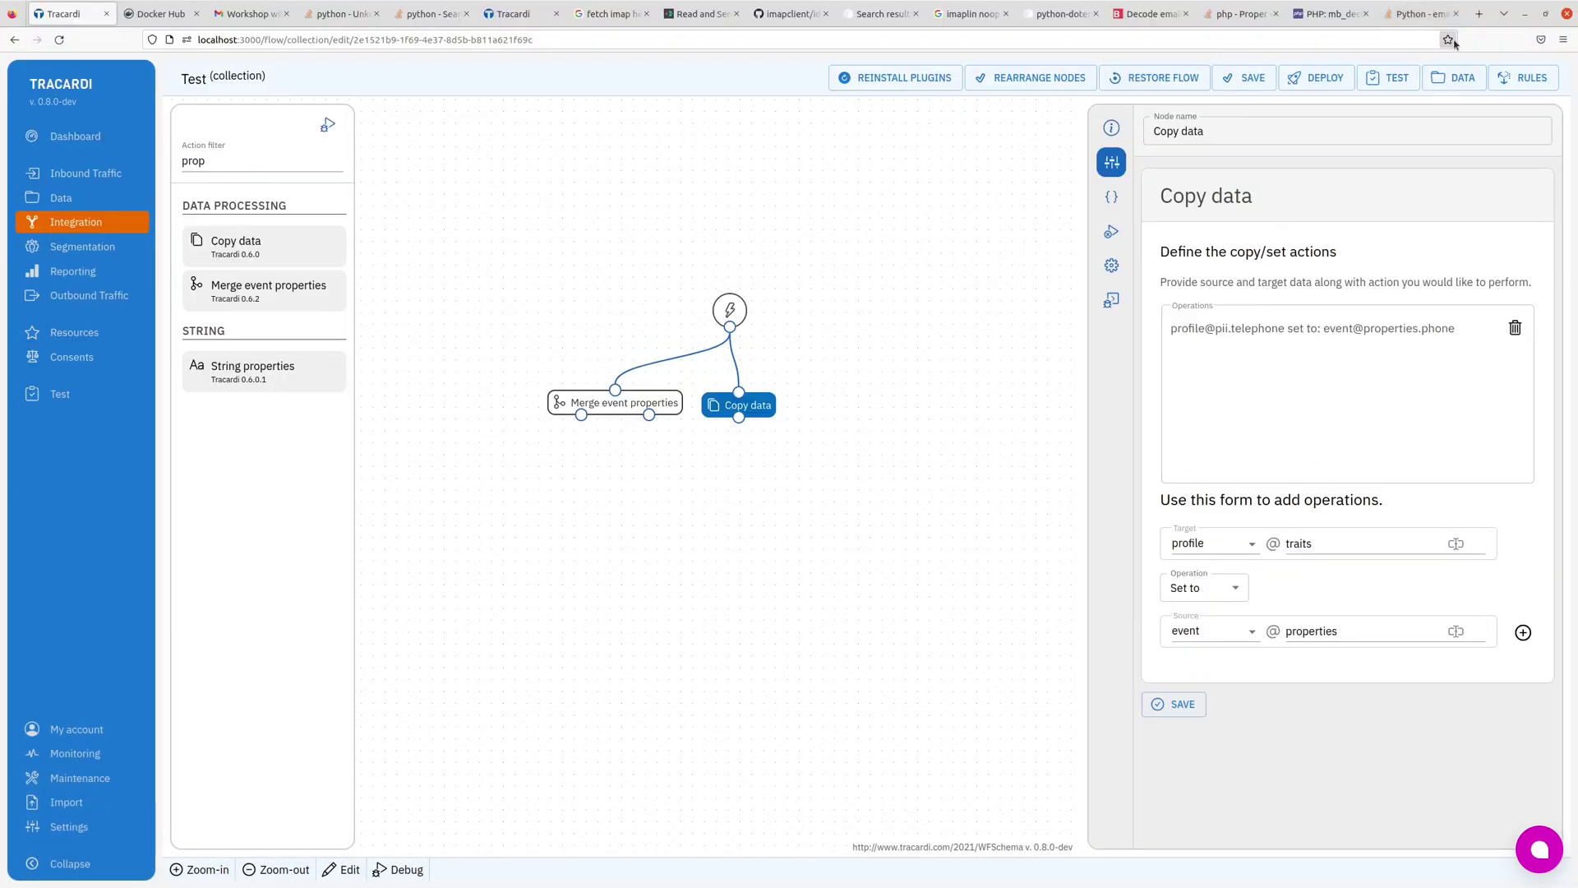
{"action": "left_click", "coordinate": [1458, 23]}
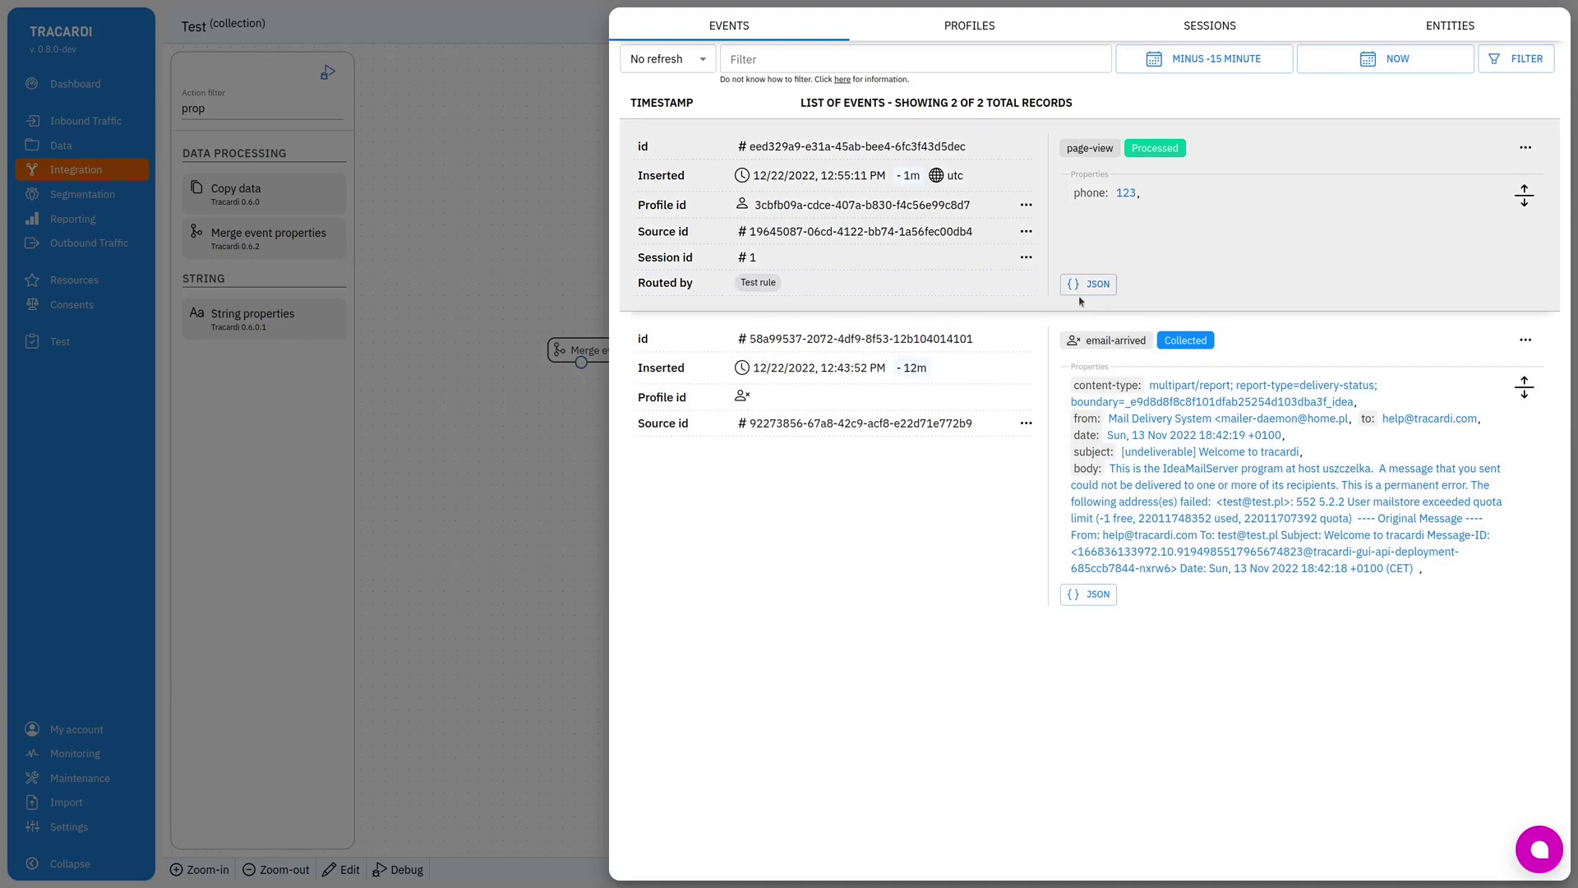
{"action": "left_click", "coordinate": [986, 29]}
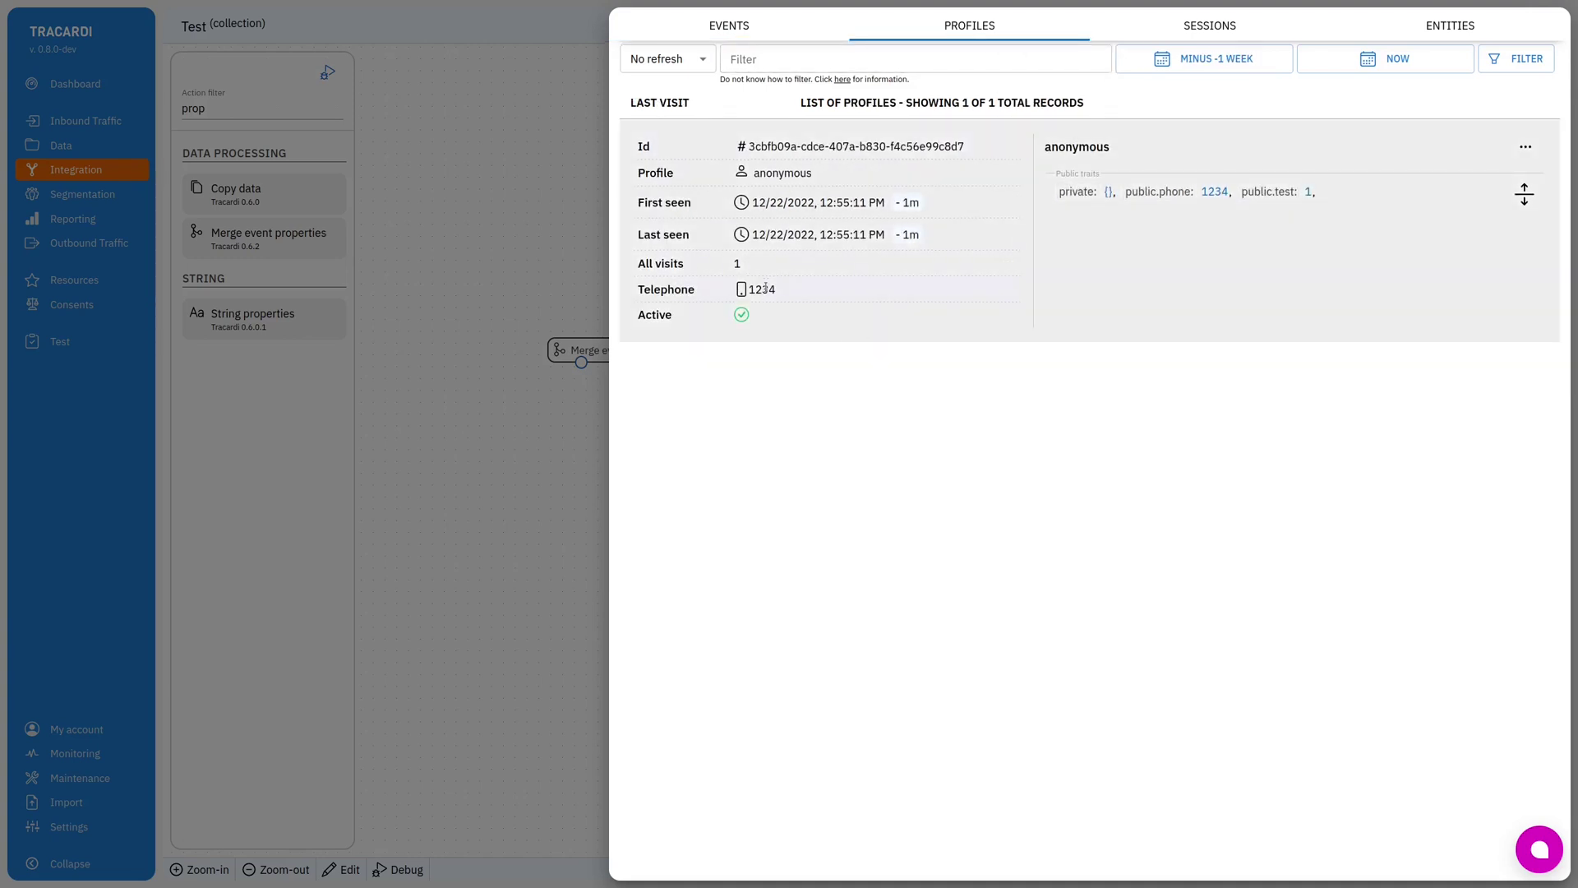
{"action": "double_click", "coordinate": [763, 289]}
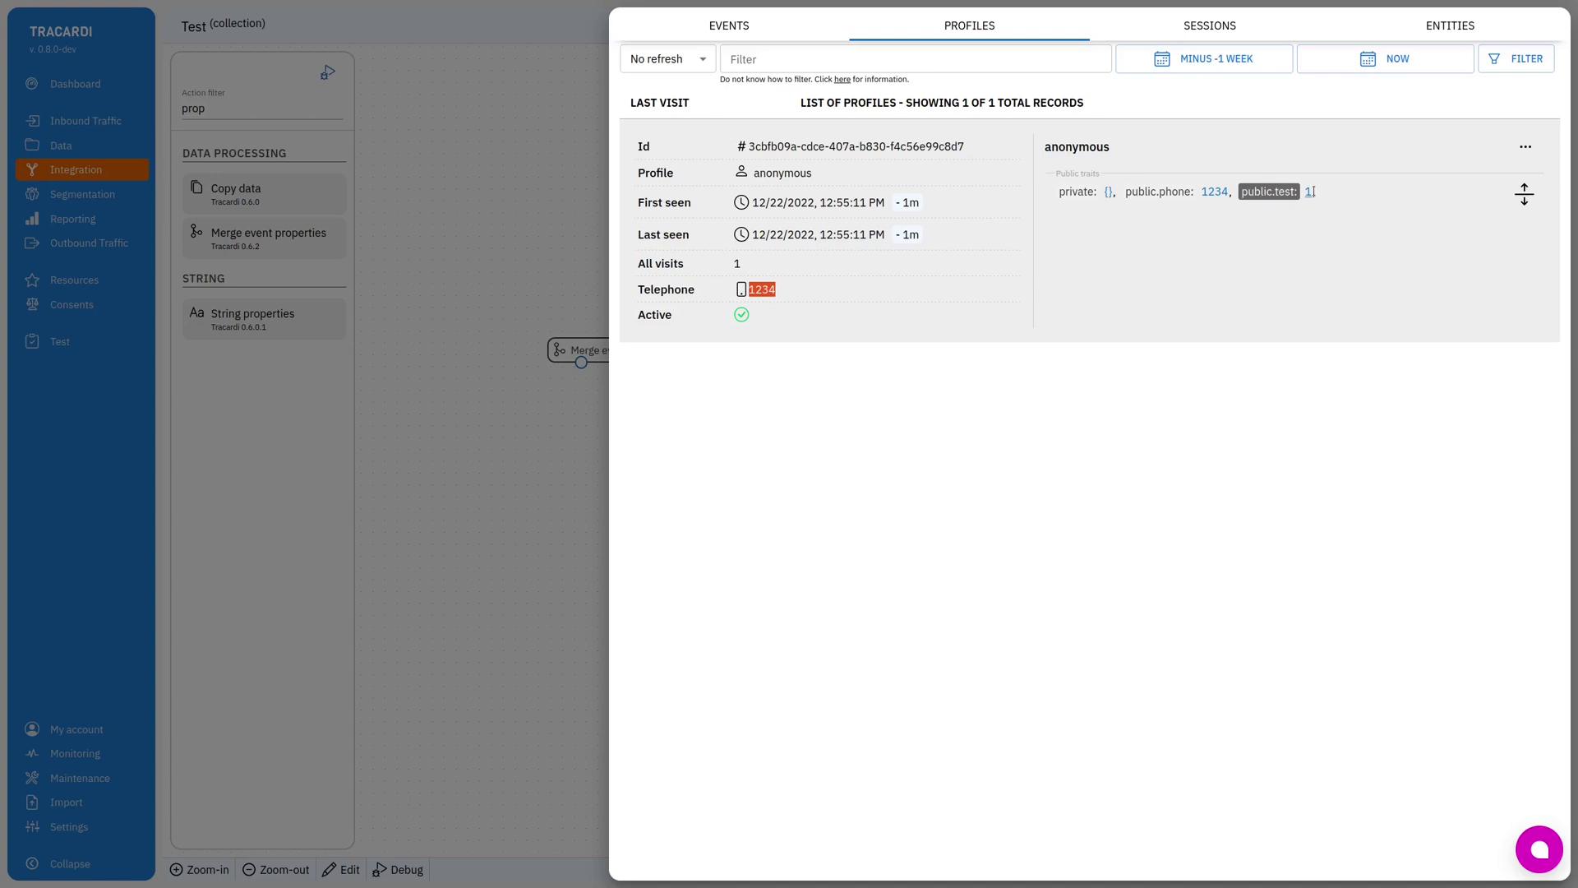
{"action": "left_click", "coordinate": [1270, 192]}
Step: Close the profile view, move Start up, and show the Merge event properties node's settings
{"action": "left_click", "coordinate": [531, 476]}
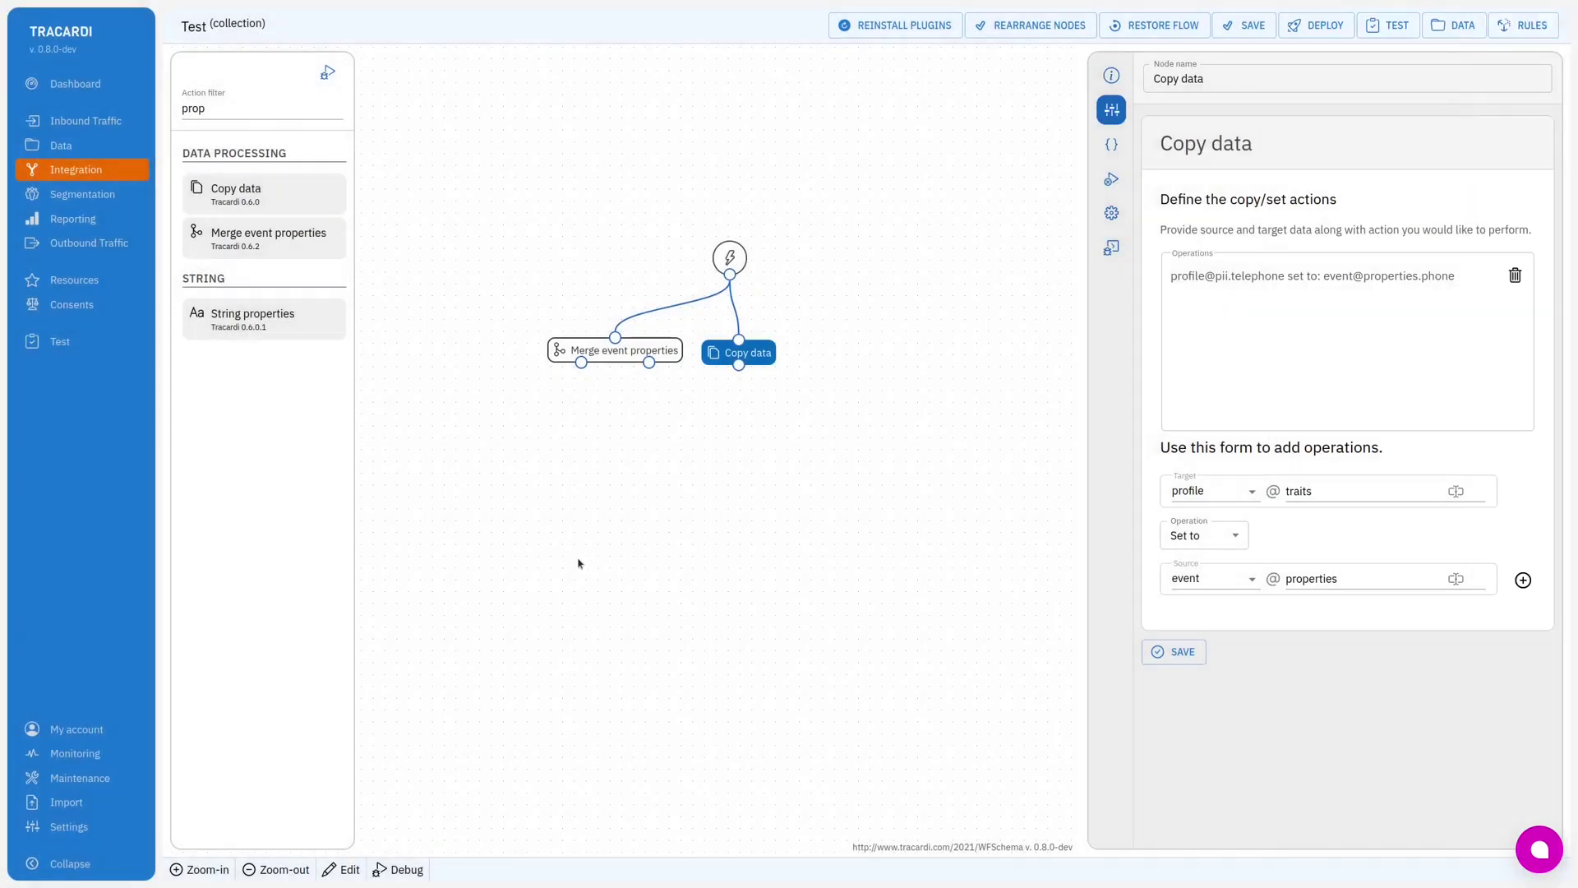
{"action": "left_click_drag", "start_coordinate": [730, 260], "coordinate": [663, 249]}
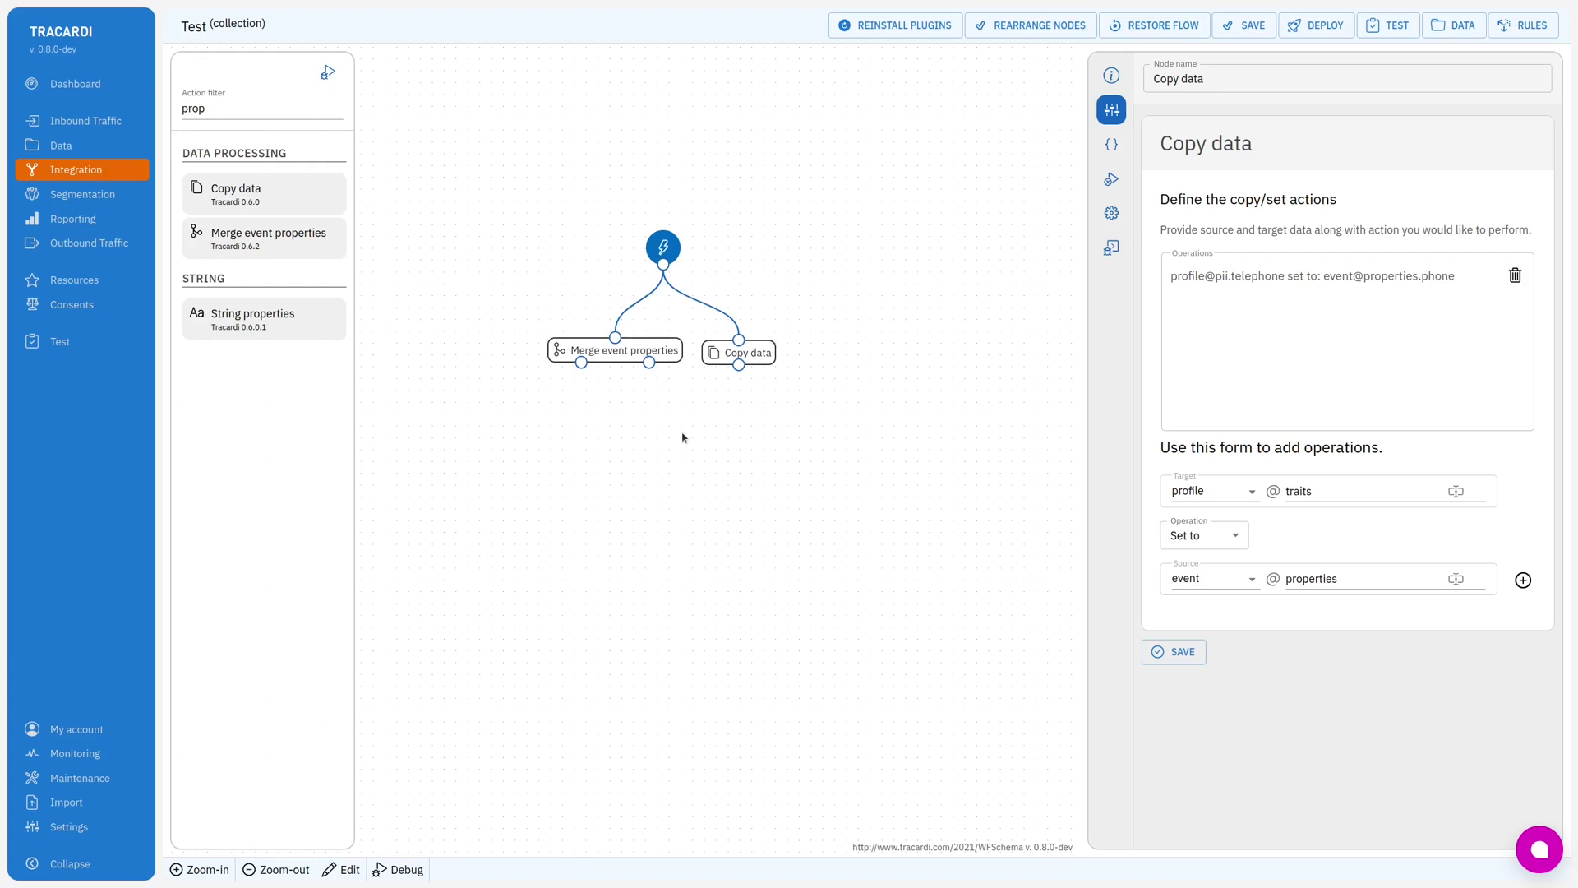
{"action": "left_click", "coordinate": [649, 352]}
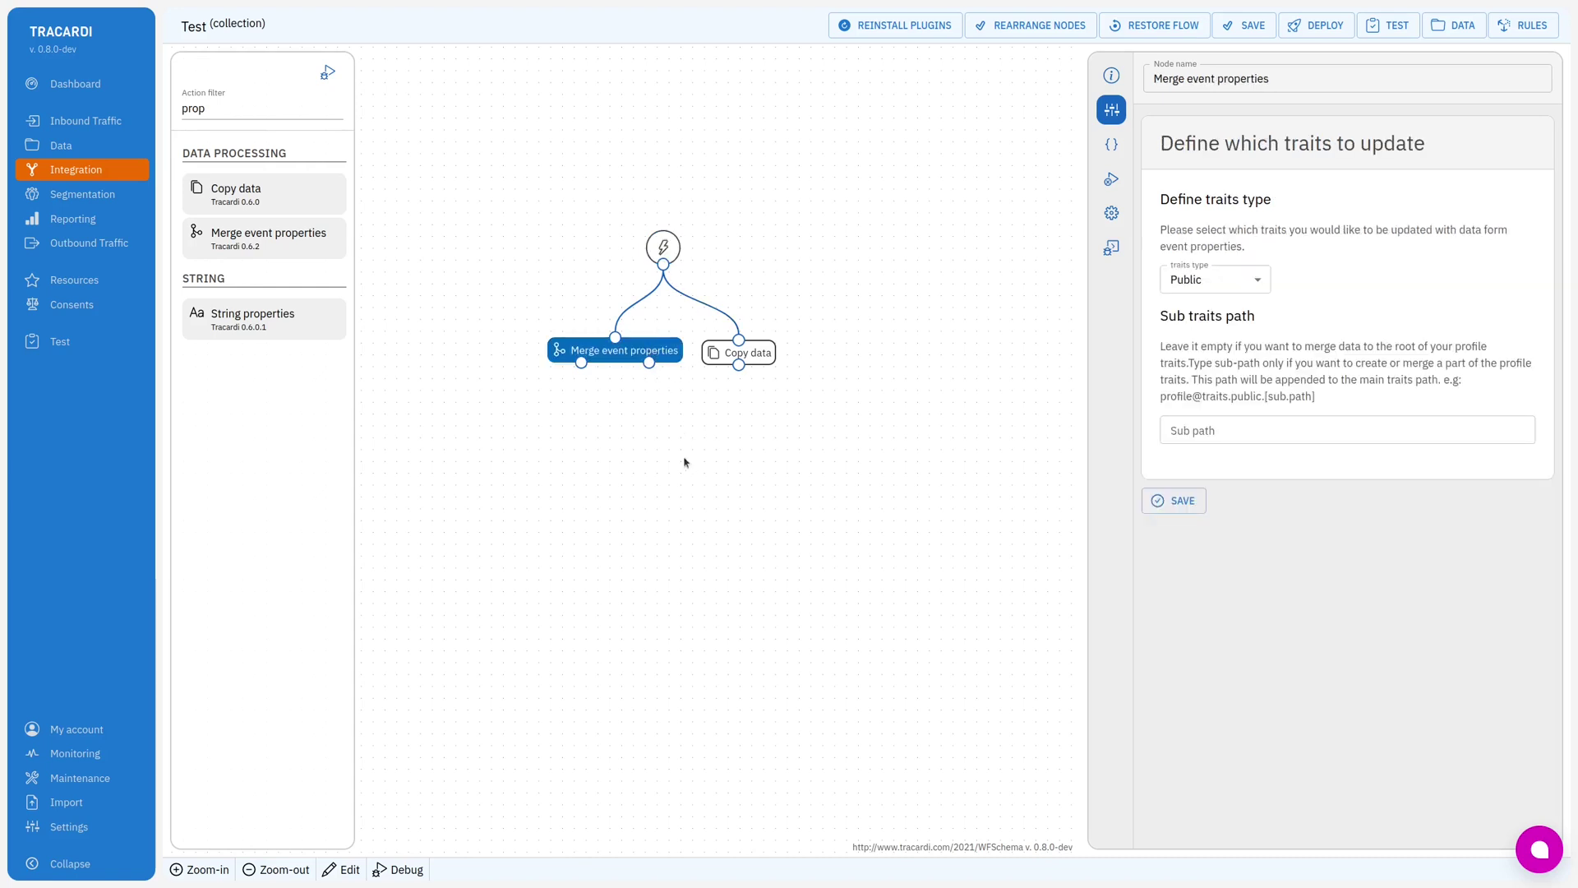
Step: Delete the Merge event properties and Copy data nodes
{"action": "key", "text": "Delete"}
{"action": "left_click", "coordinate": [749, 352]}
{"action": "key", "text": "Delete"}
{"action": "left_click_drag", "start_coordinate": [663, 247], "coordinate": [638, 232]}
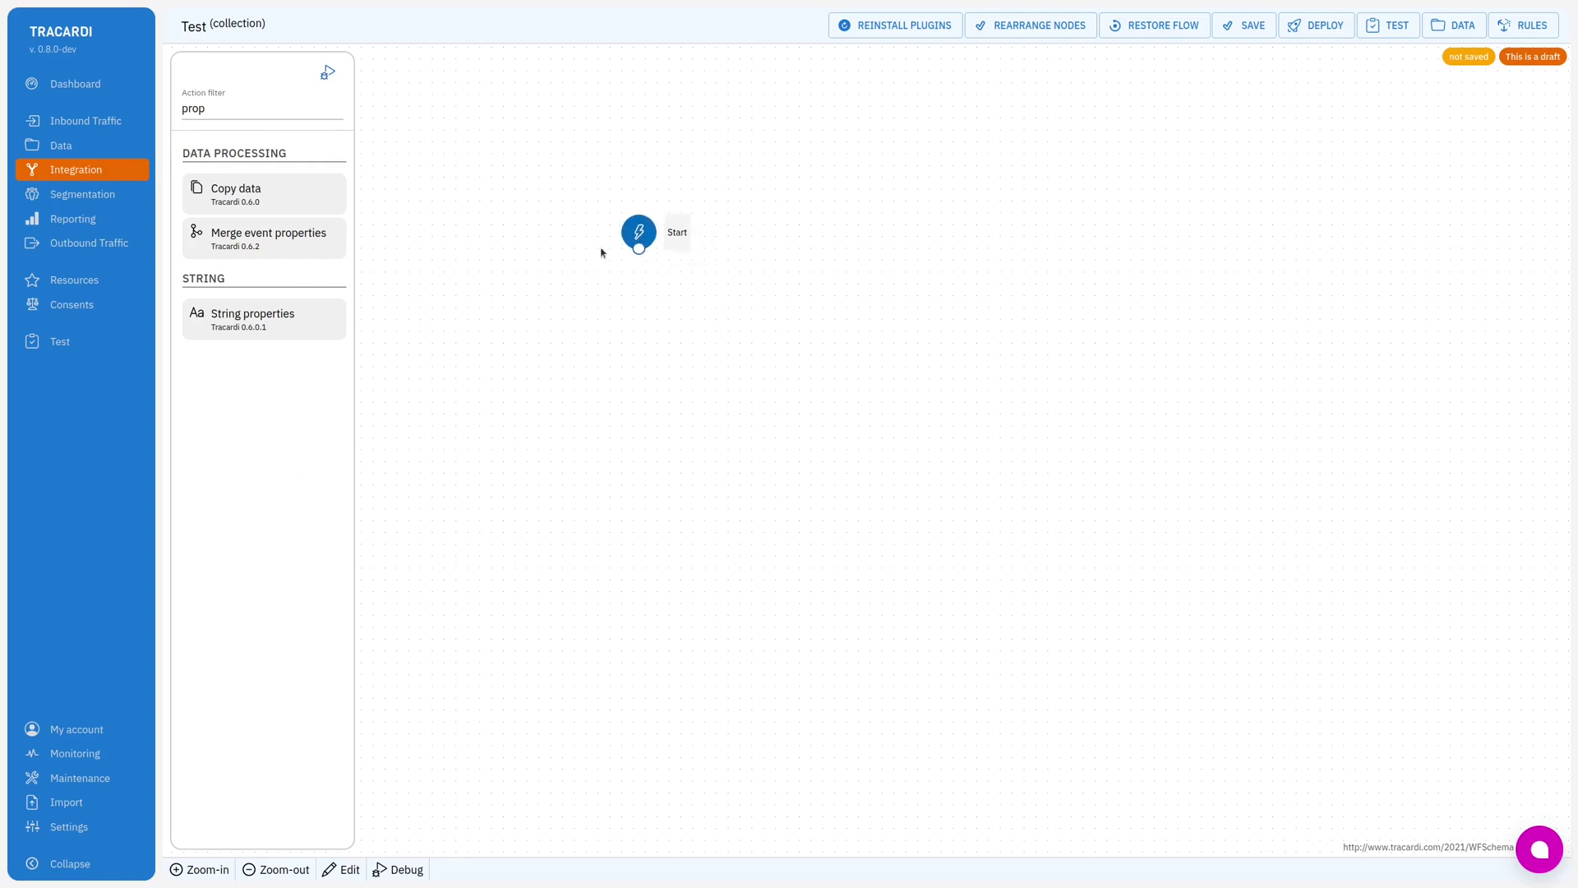
Step: Add a Load profile by… node via the 'loa' filter and connect Start to it
{"action": "double_click", "coordinate": [249, 117]}
{"action": "type", "text": "load"}
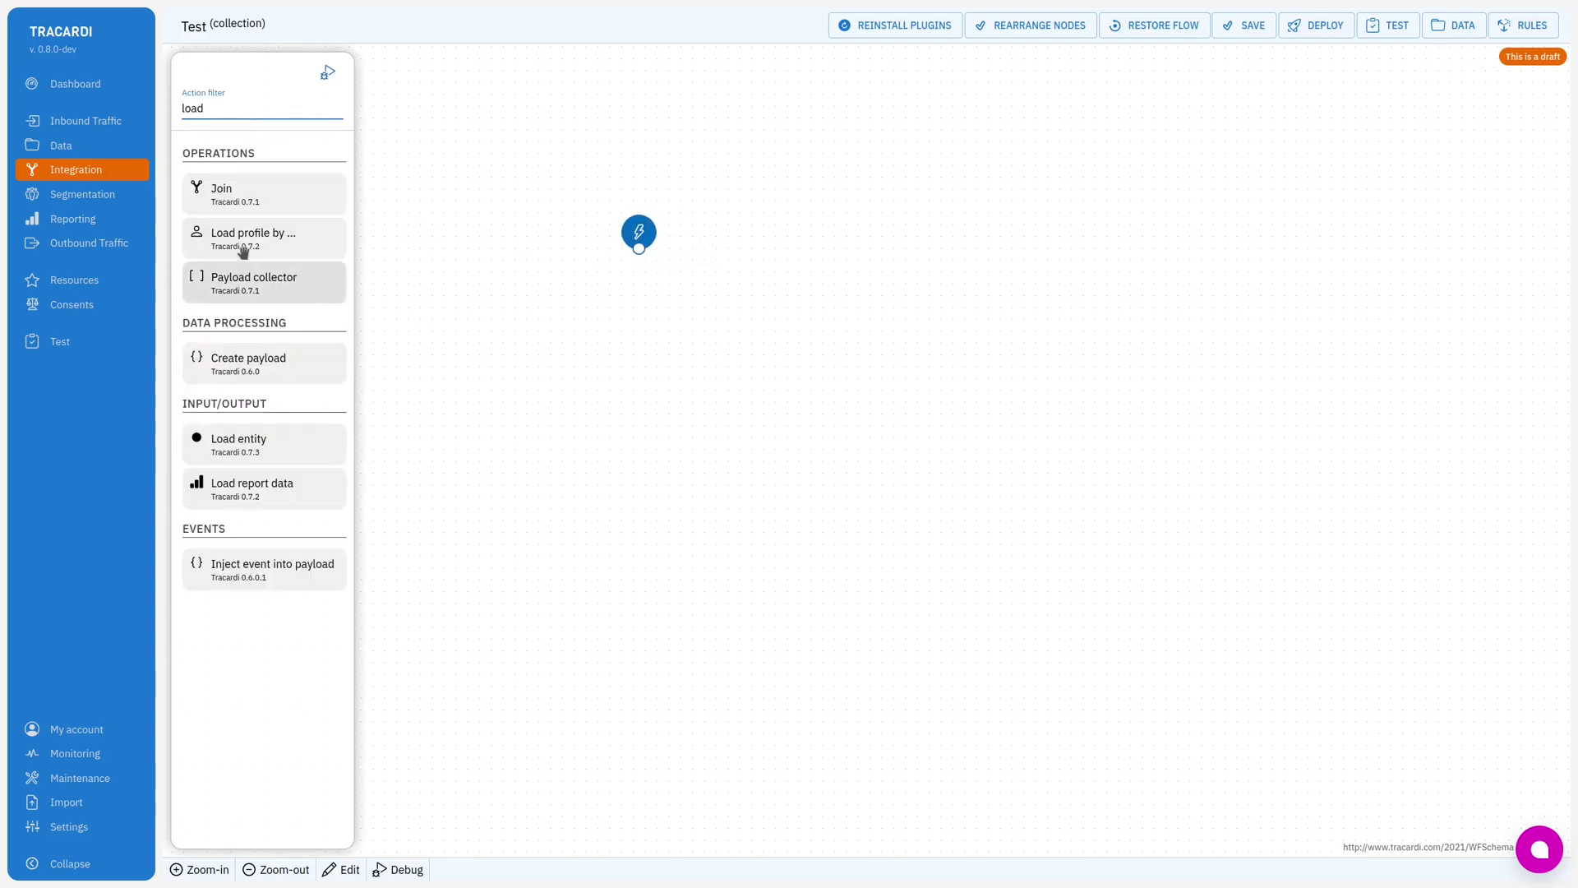
{"action": "mouse_move", "coordinate": [238, 243]}
{"action": "left_mouse_down"}
{"action": "mouse_move", "coordinate": [648, 379]}
{"action": "mouse_move", "coordinate": [618, 327]}
{"action": "left_mouse_up"}
{"action": "left_click_drag", "start_coordinate": [639, 248], "coordinate": [630, 314]}
{"action": "left_click", "coordinate": [630, 326]}
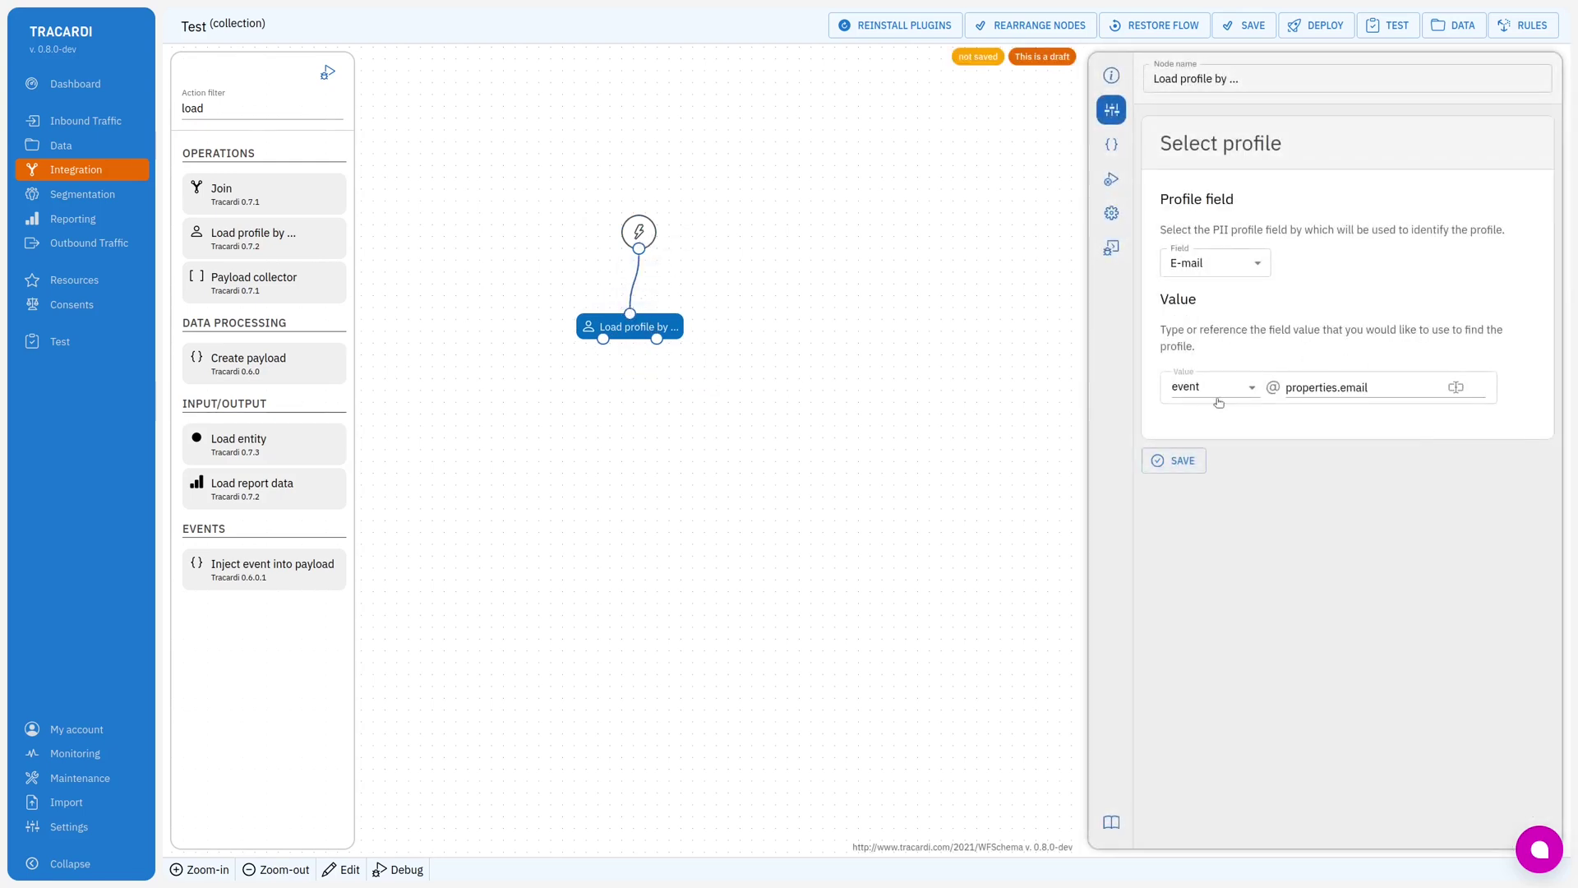
{"action": "left_click", "coordinate": [1232, 264]}
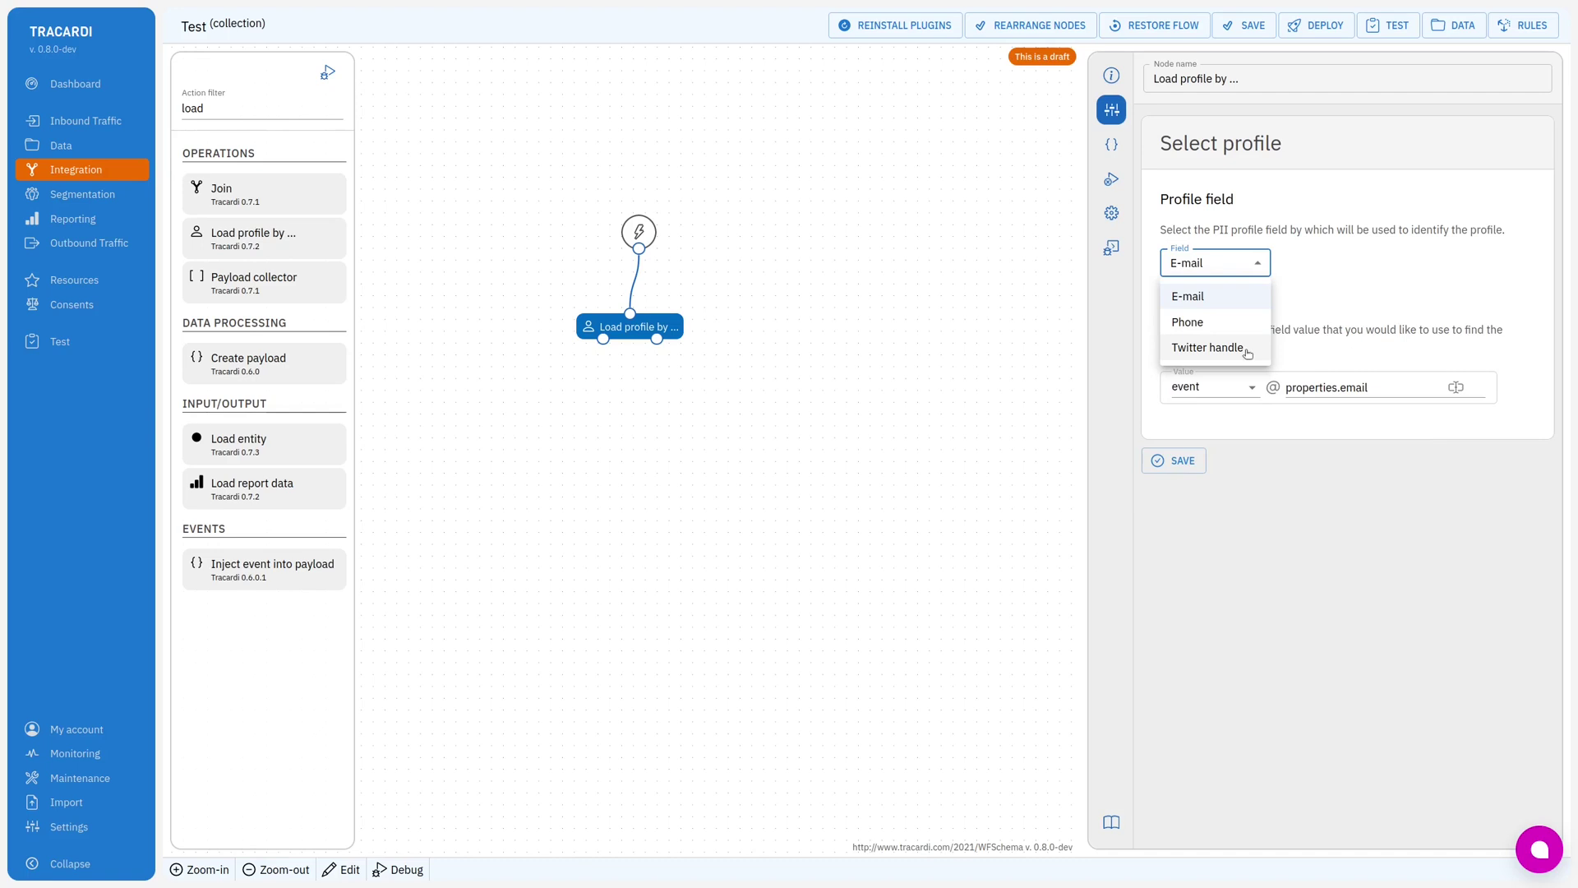
{"action": "left_click", "coordinate": [1216, 322]}
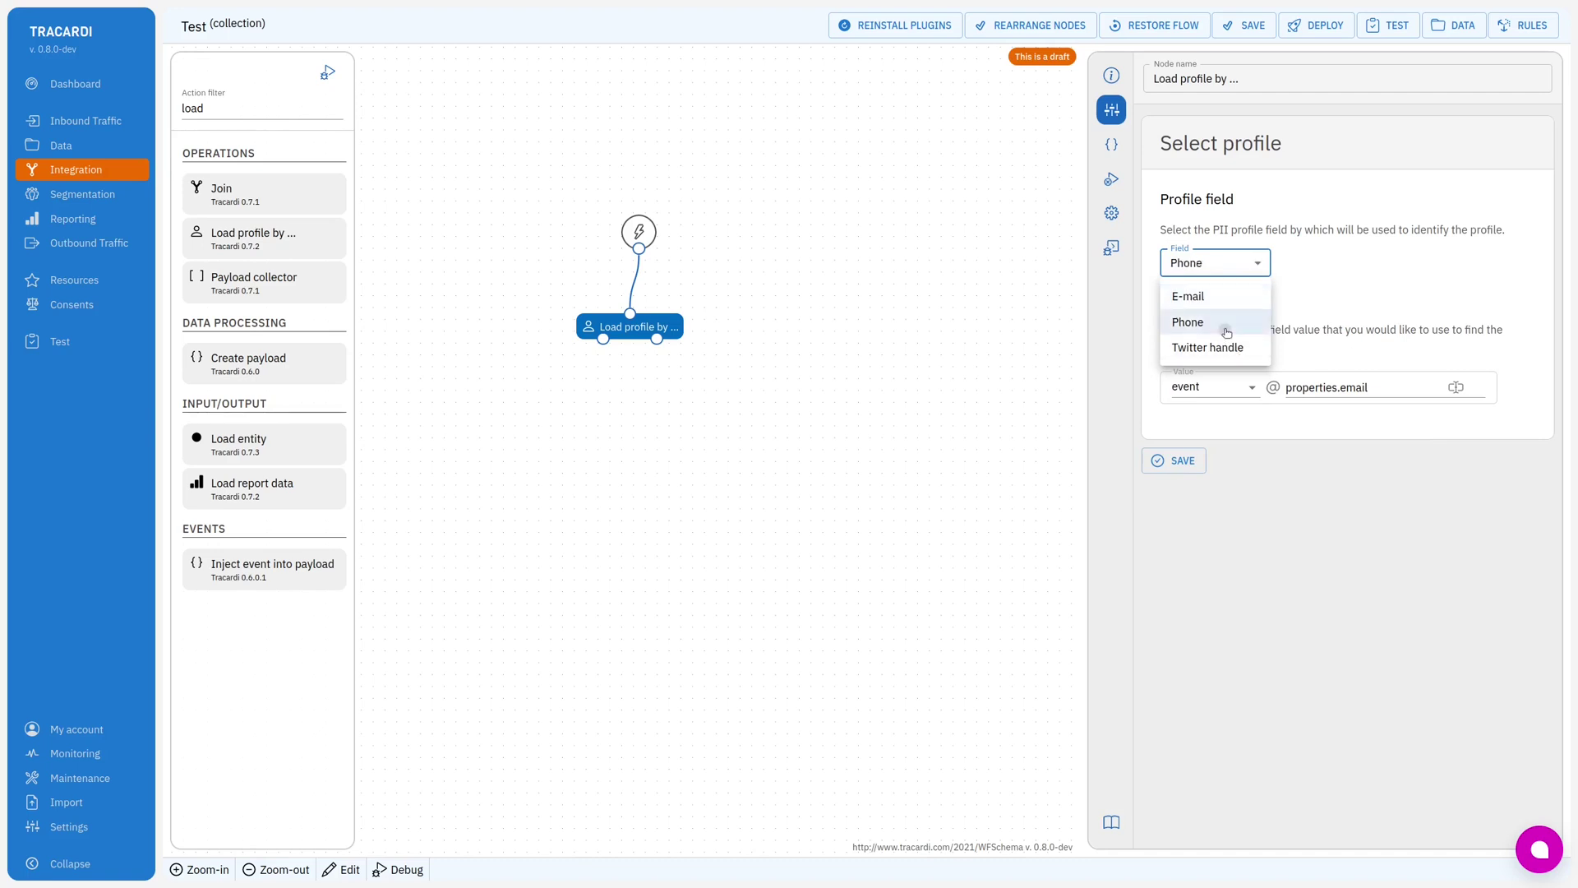
{"action": "left_click", "coordinate": [1253, 388]}
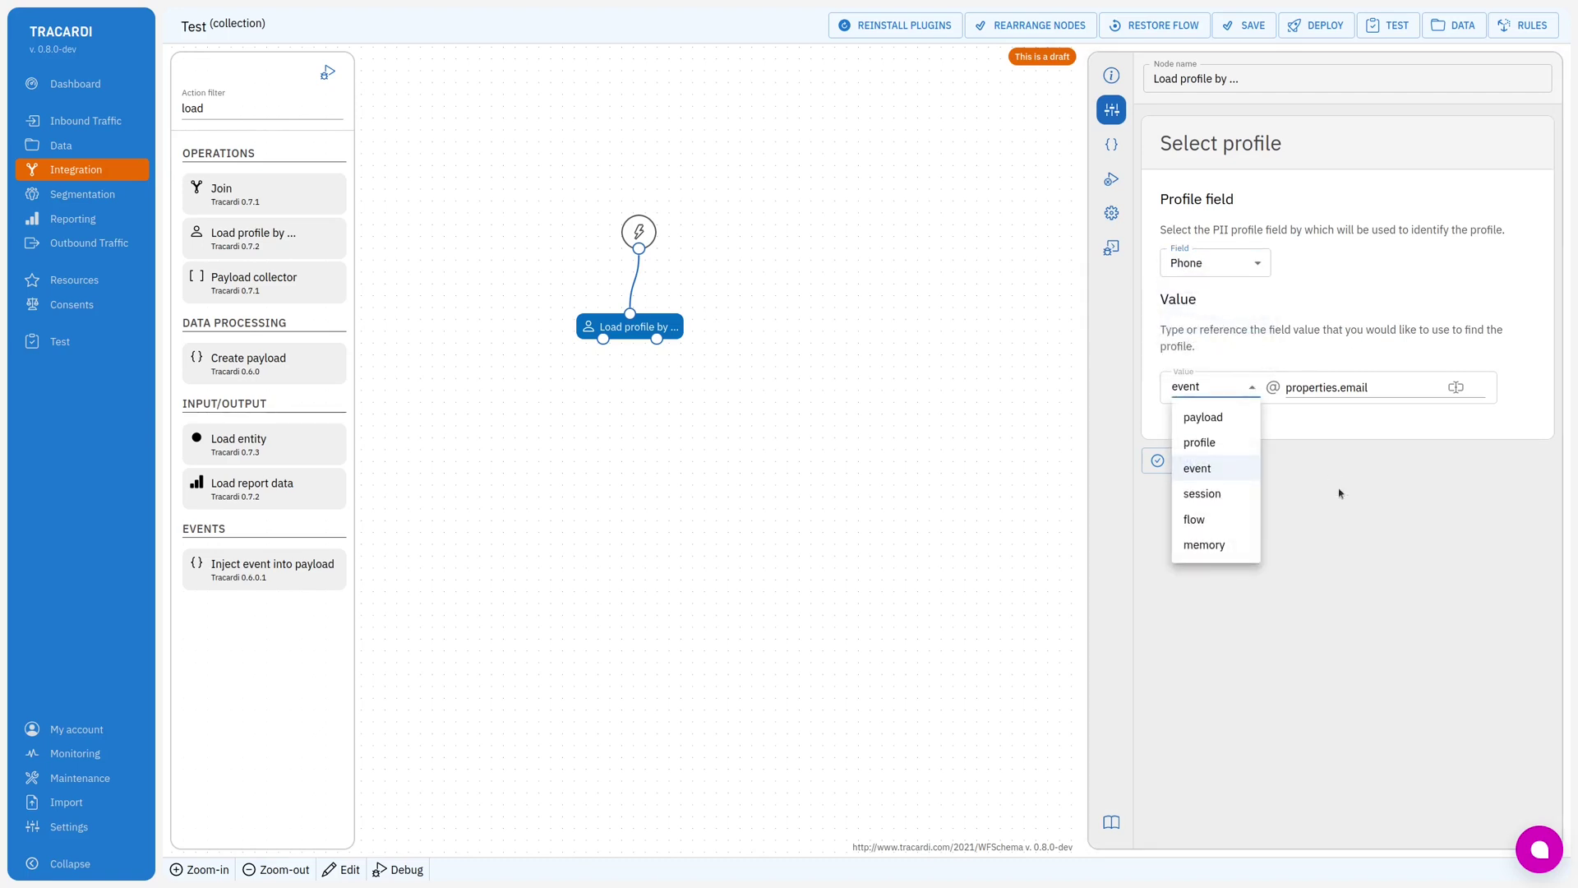
{"action": "left_click", "coordinate": [1344, 432]}
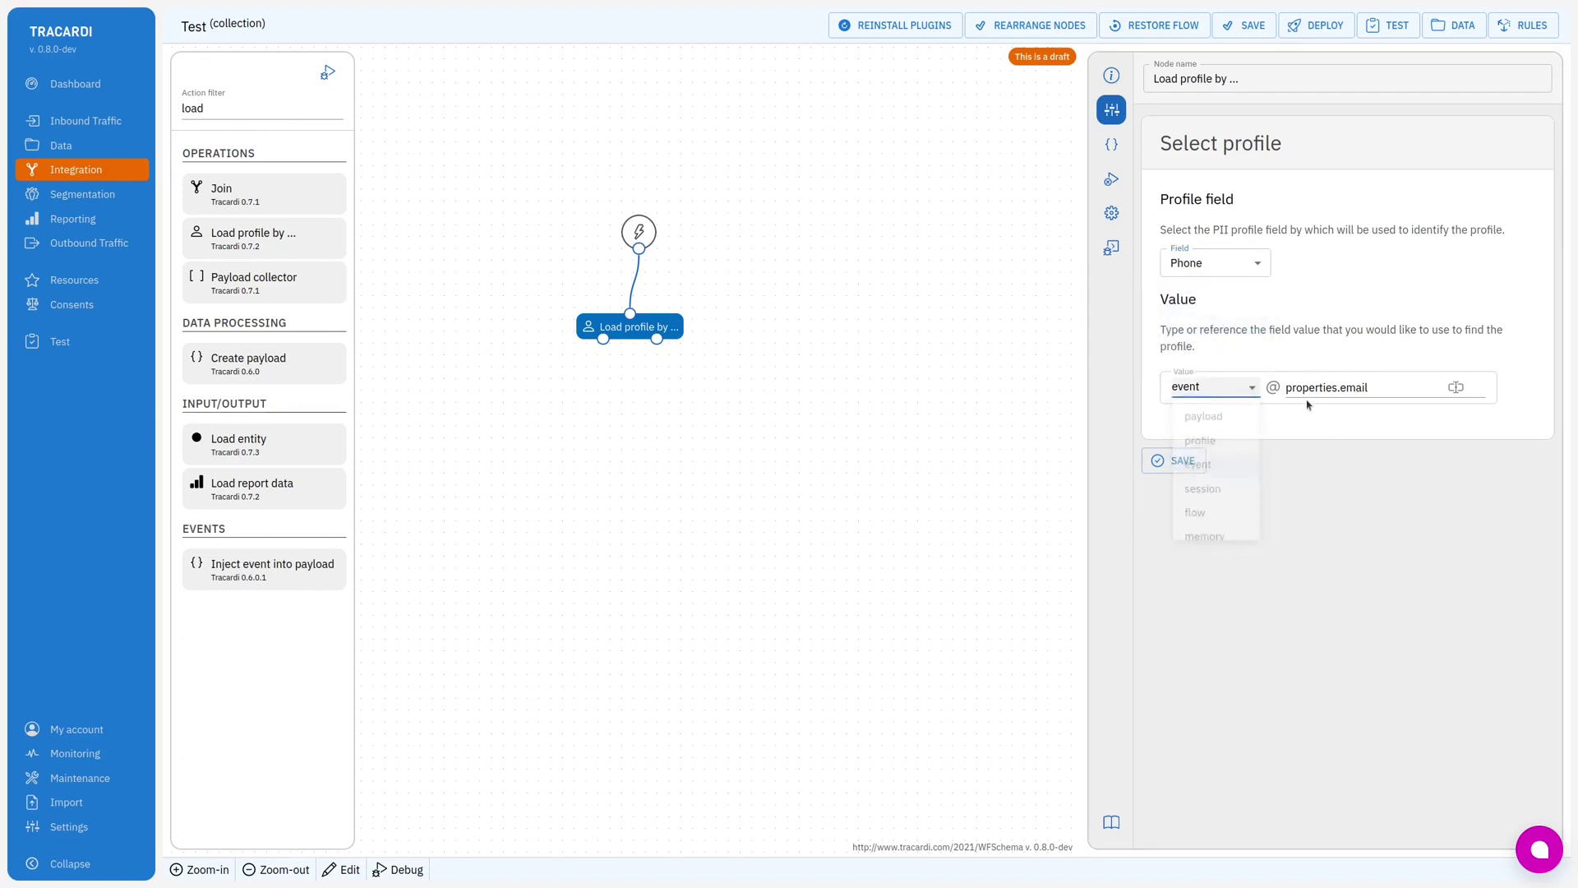
{"action": "left_click", "coordinate": [1379, 388]}
{"action": "double_click", "coordinate": [1369, 388]}
{"action": "type", "text": "p"}
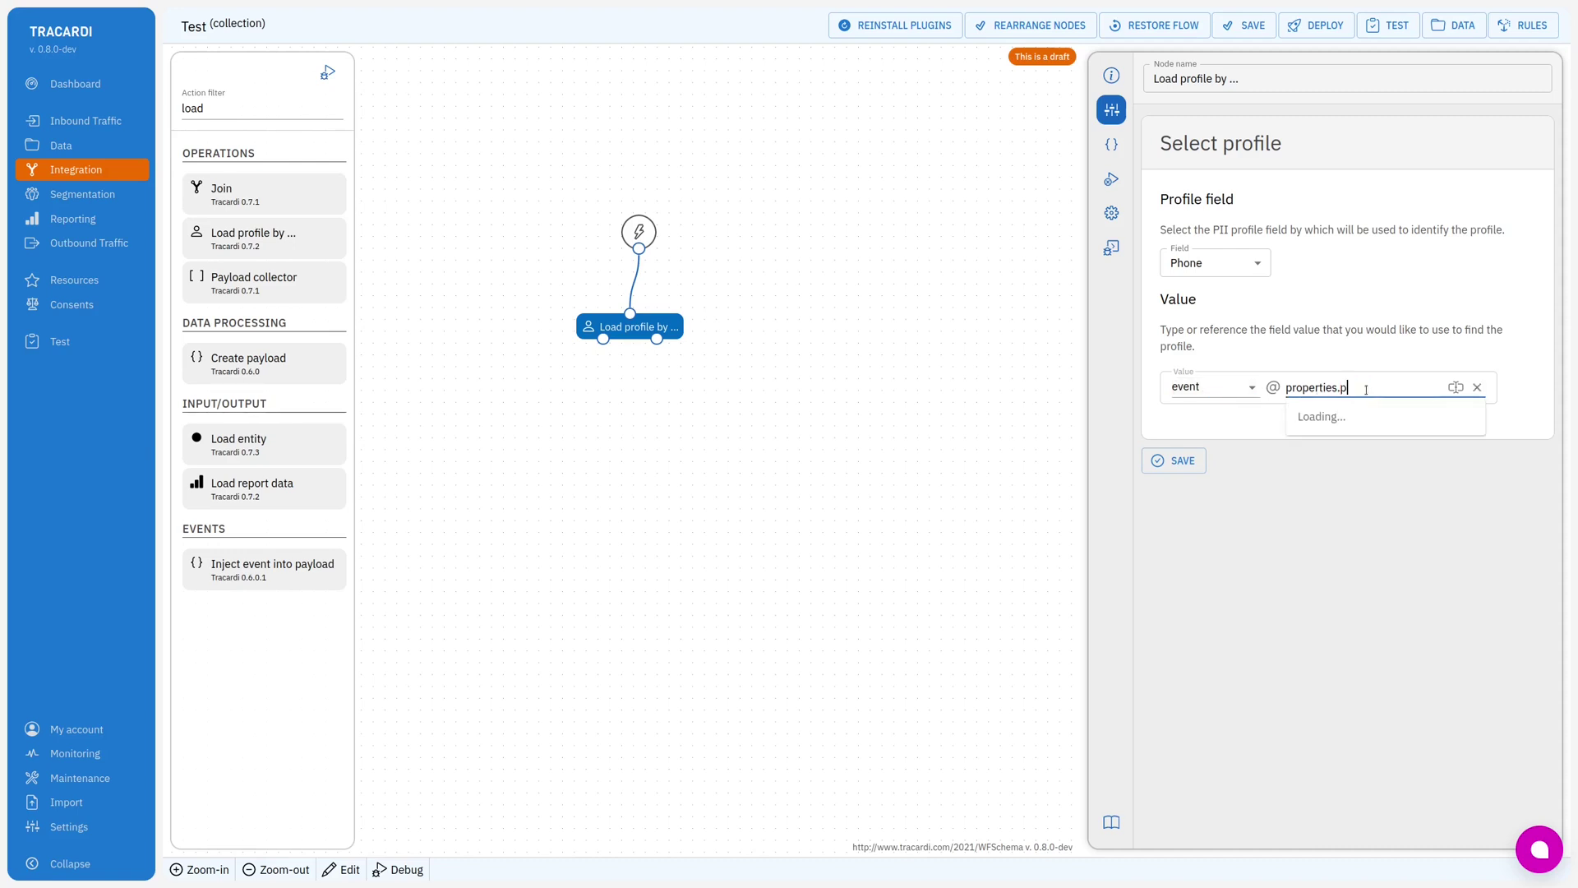
{"action": "type", "text": "hone"}
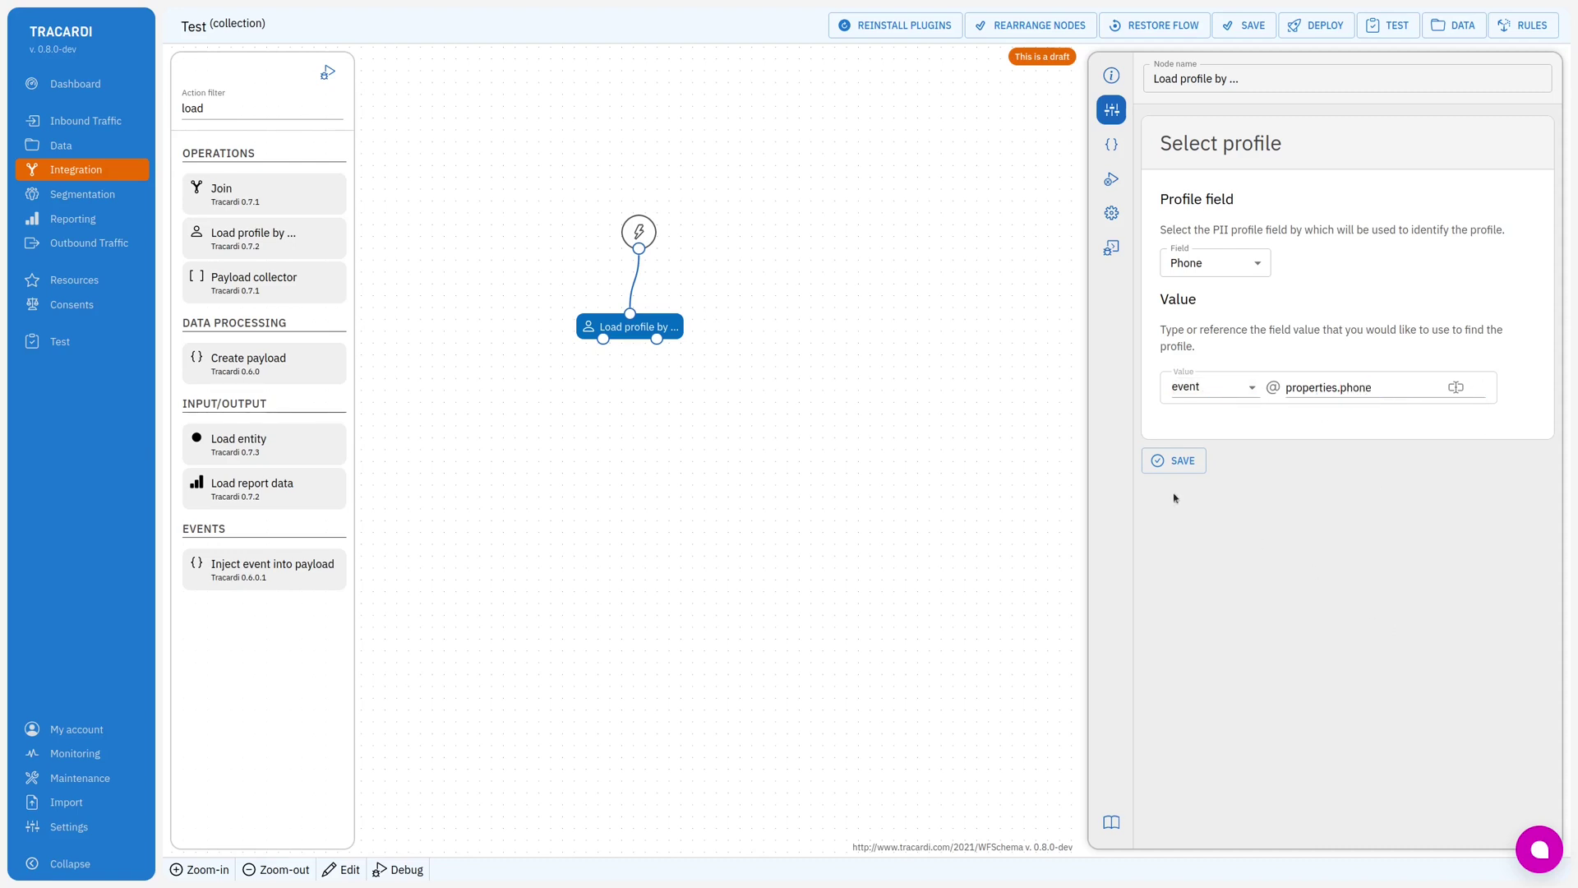
Step: Save the Load profile settings and add a Copy data node wired after Load profile
{"action": "left_click", "coordinate": [1174, 460]}
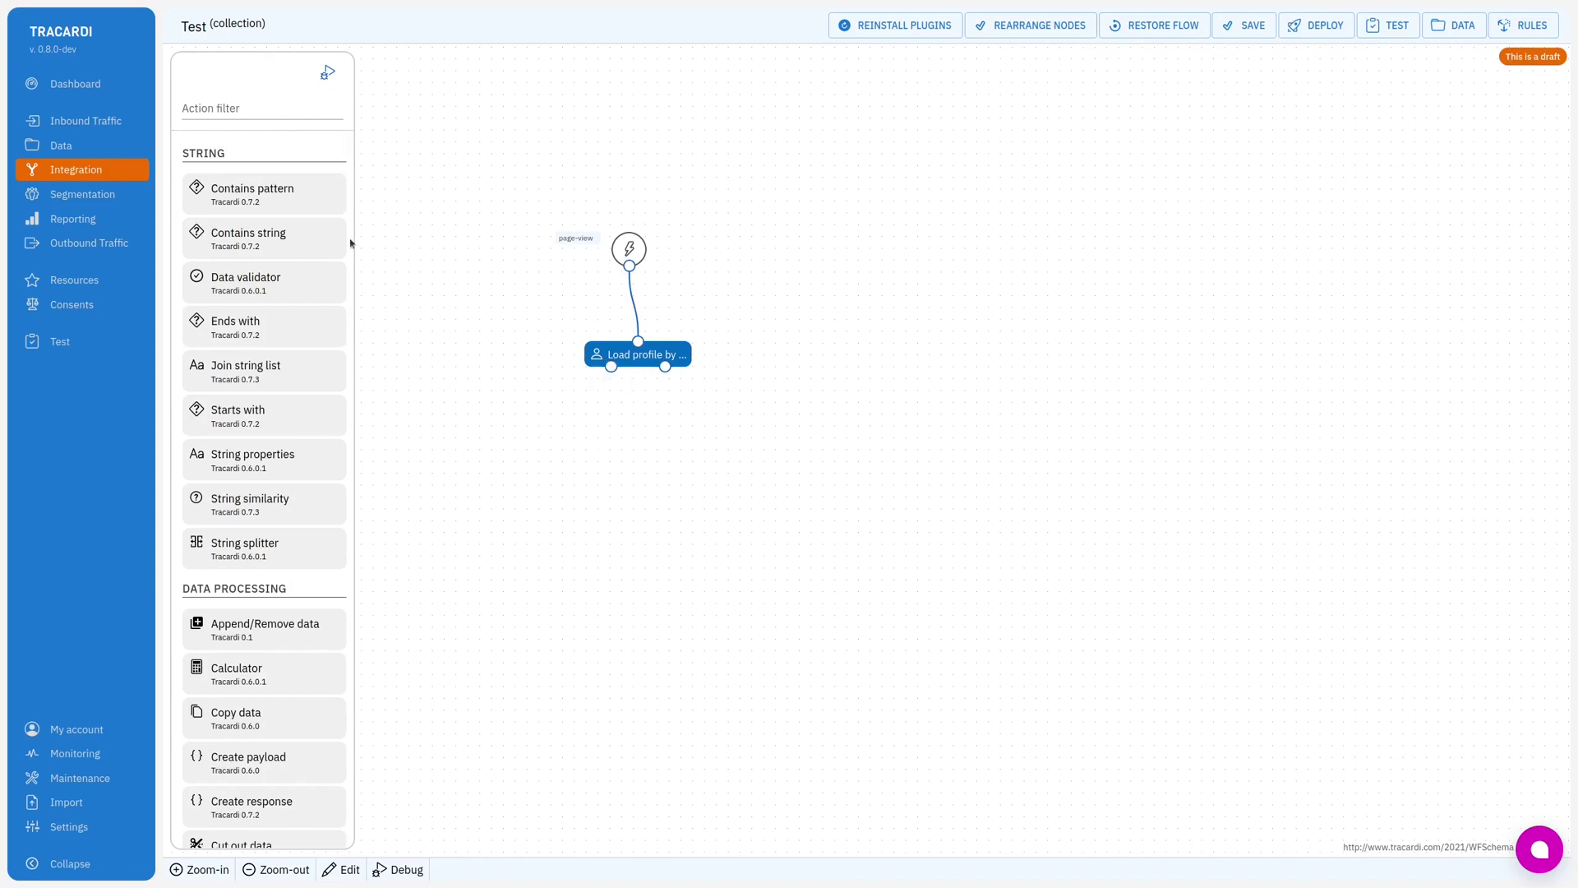
{"action": "left_click", "coordinate": [222, 108]}
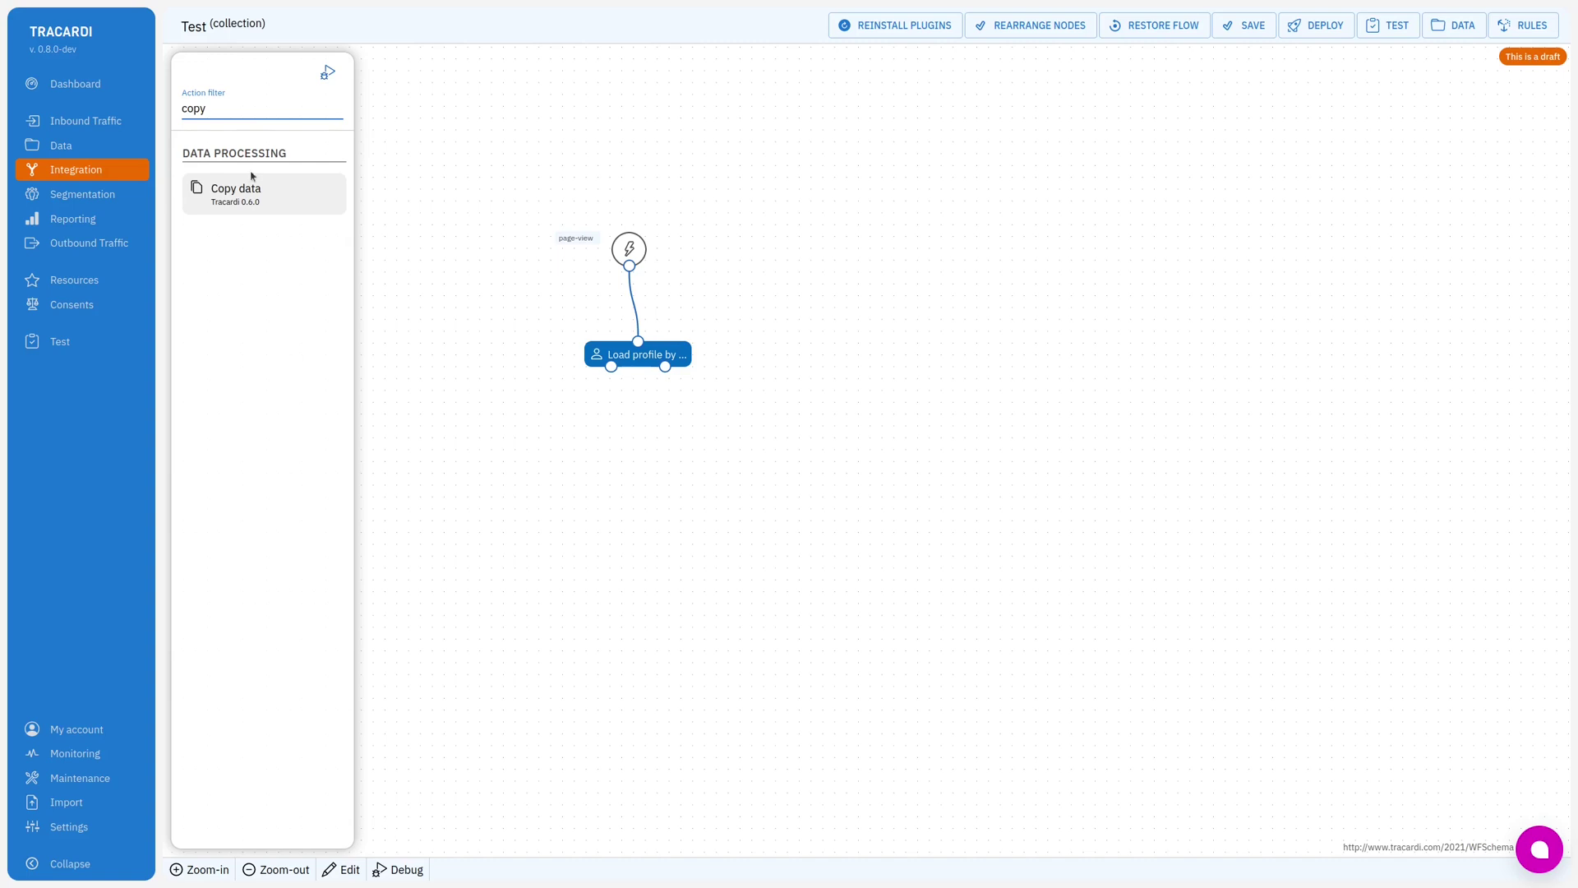
{"action": "left_click_drag", "start_coordinate": [247, 185], "coordinate": [595, 440]}
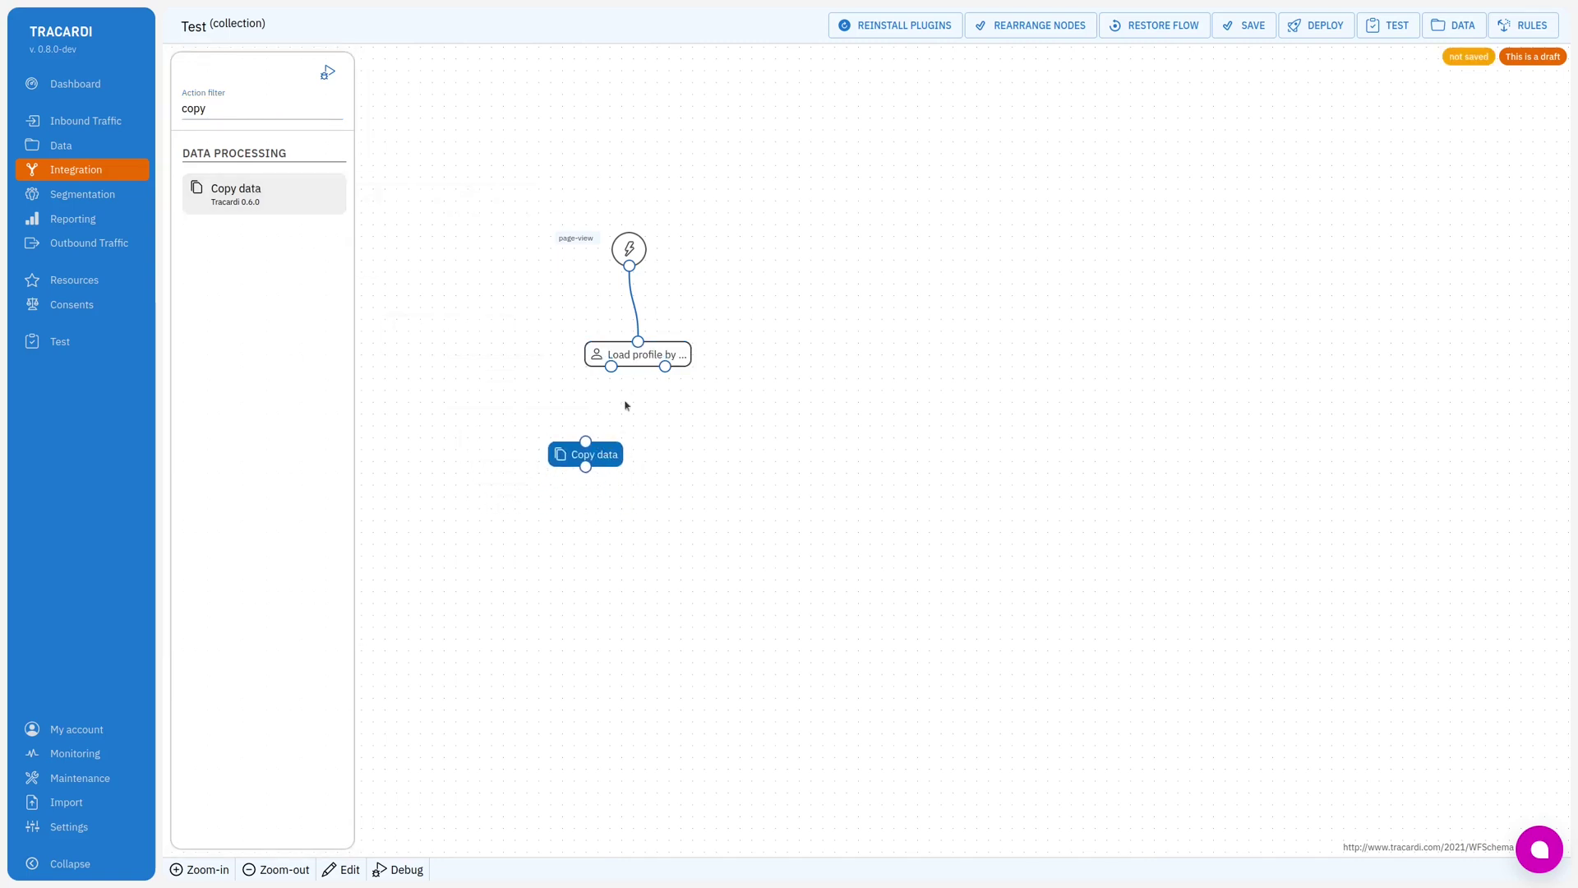
{"action": "left_click_drag", "start_coordinate": [610, 367], "coordinate": [591, 451]}
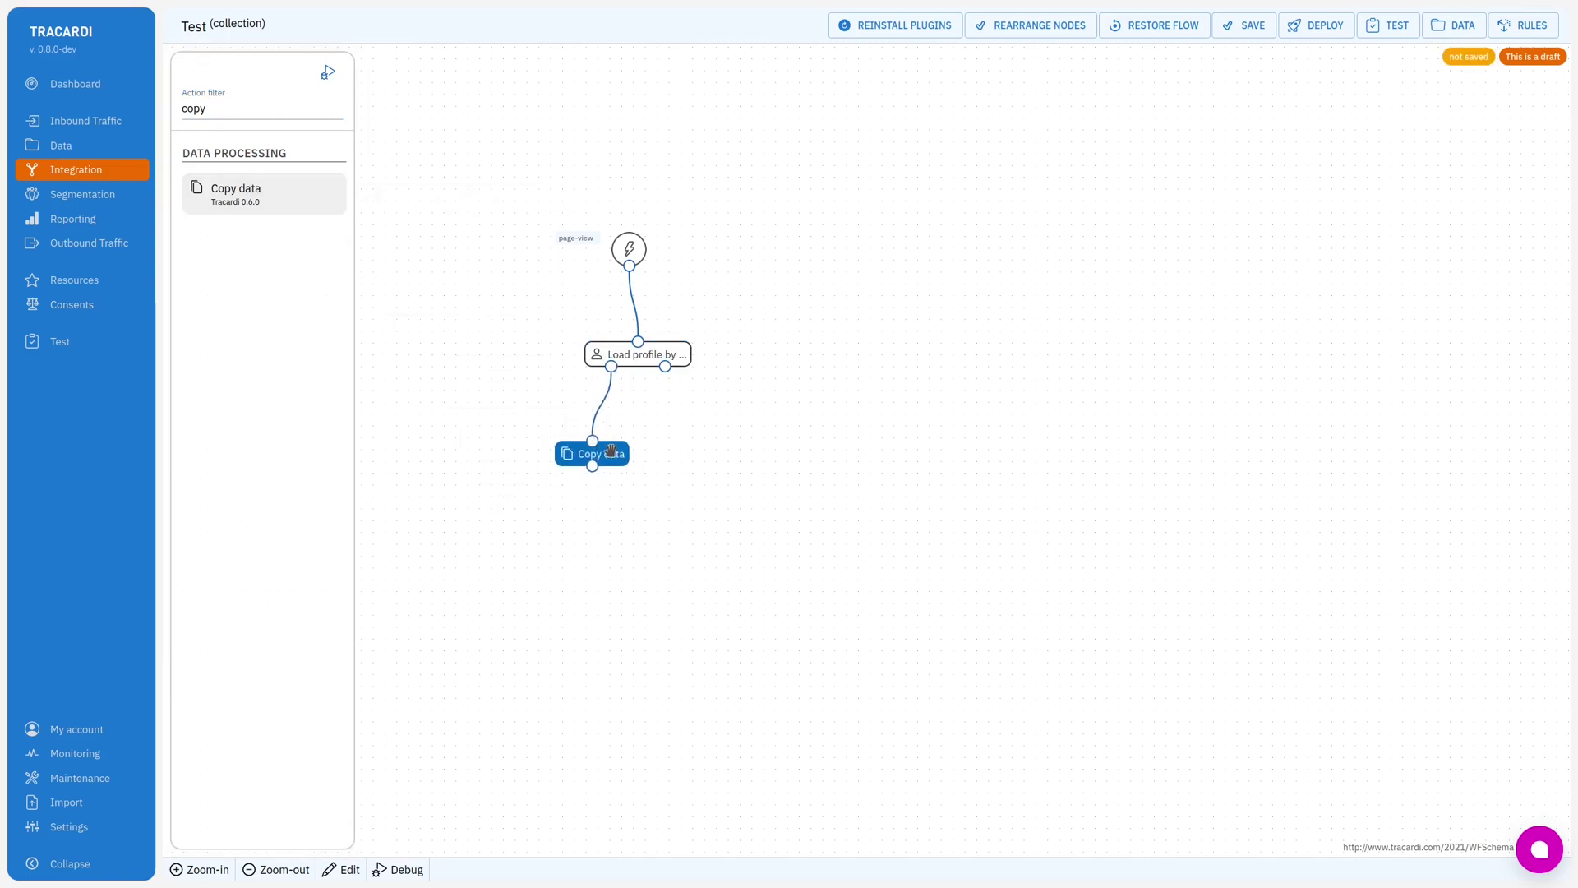
{"action": "left_click", "coordinate": [1332, 490]}
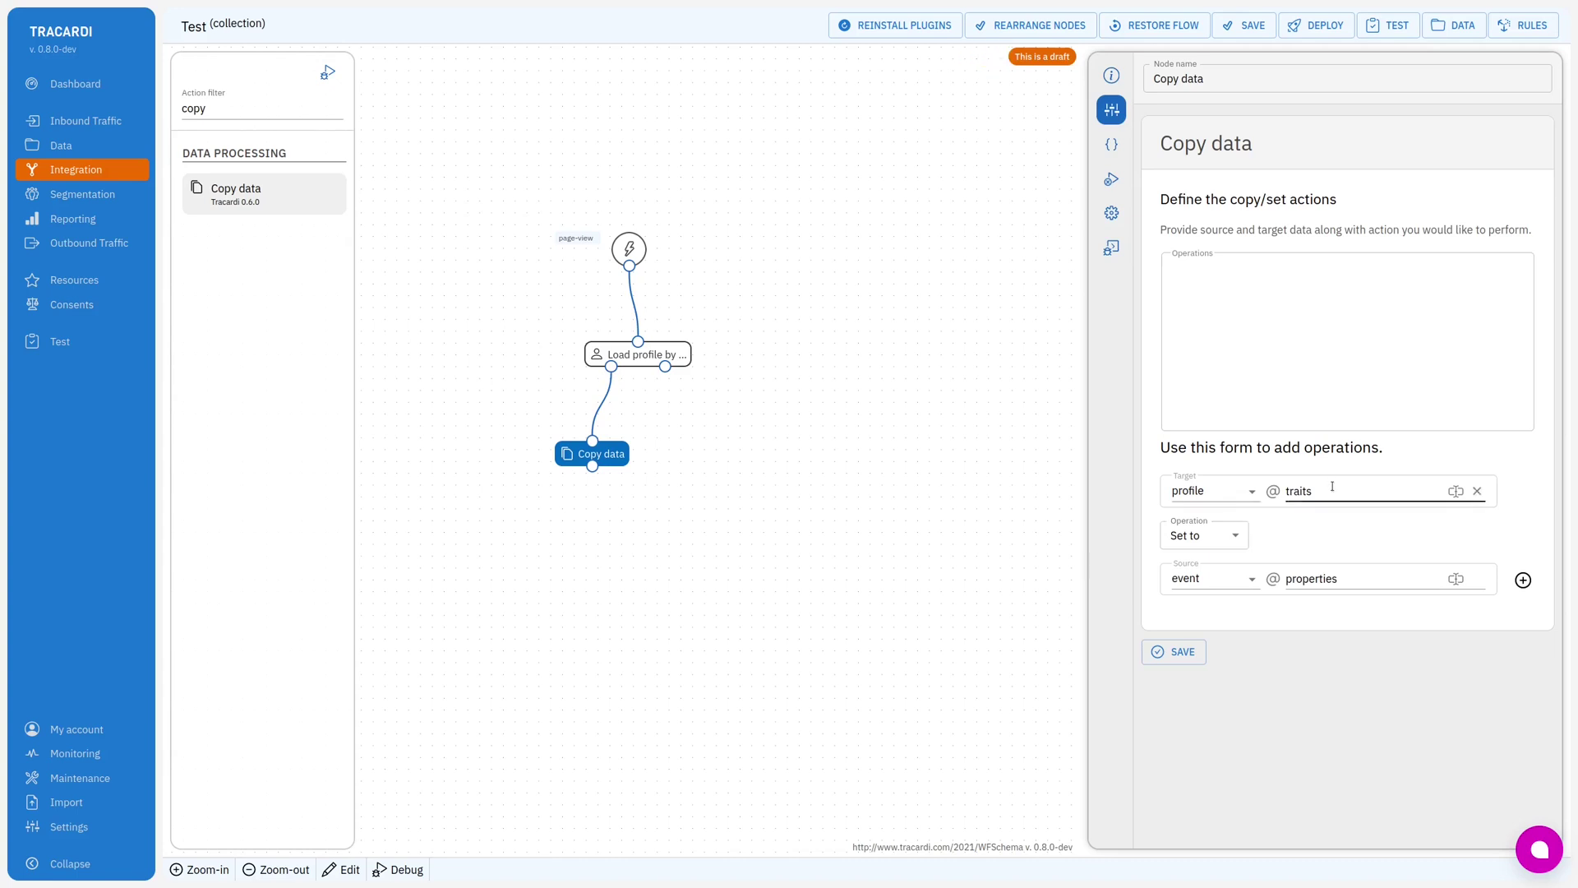
{"action": "type", "text": "."}
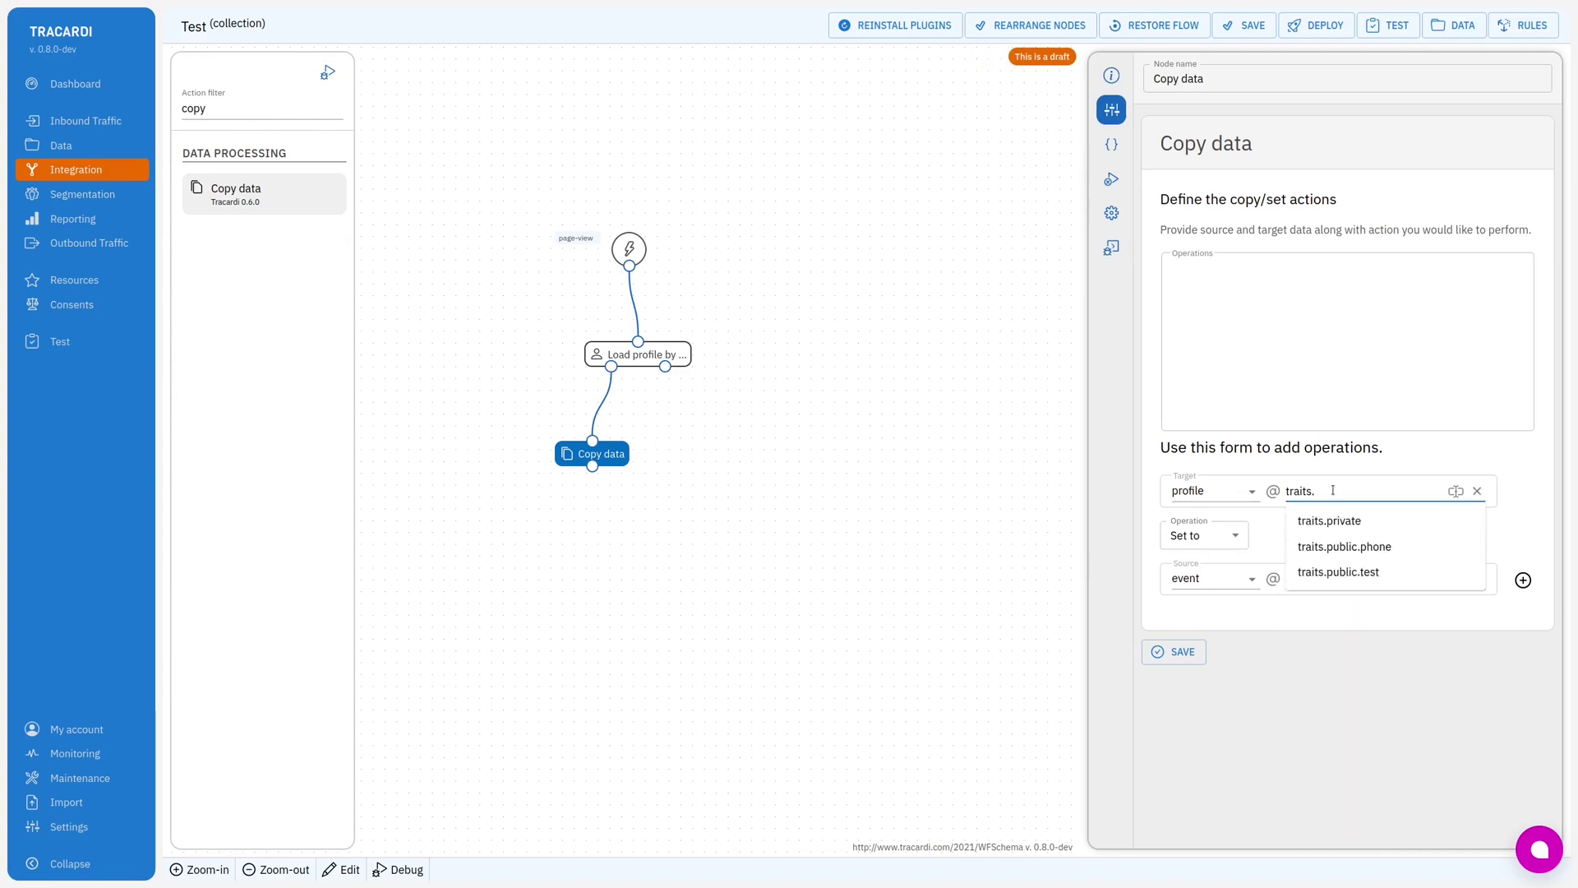
{"action": "key", "text": "ctrl+a"}
{"action": "type", "text": "pii"}
{"action": "left_click", "coordinate": [1372, 549]}
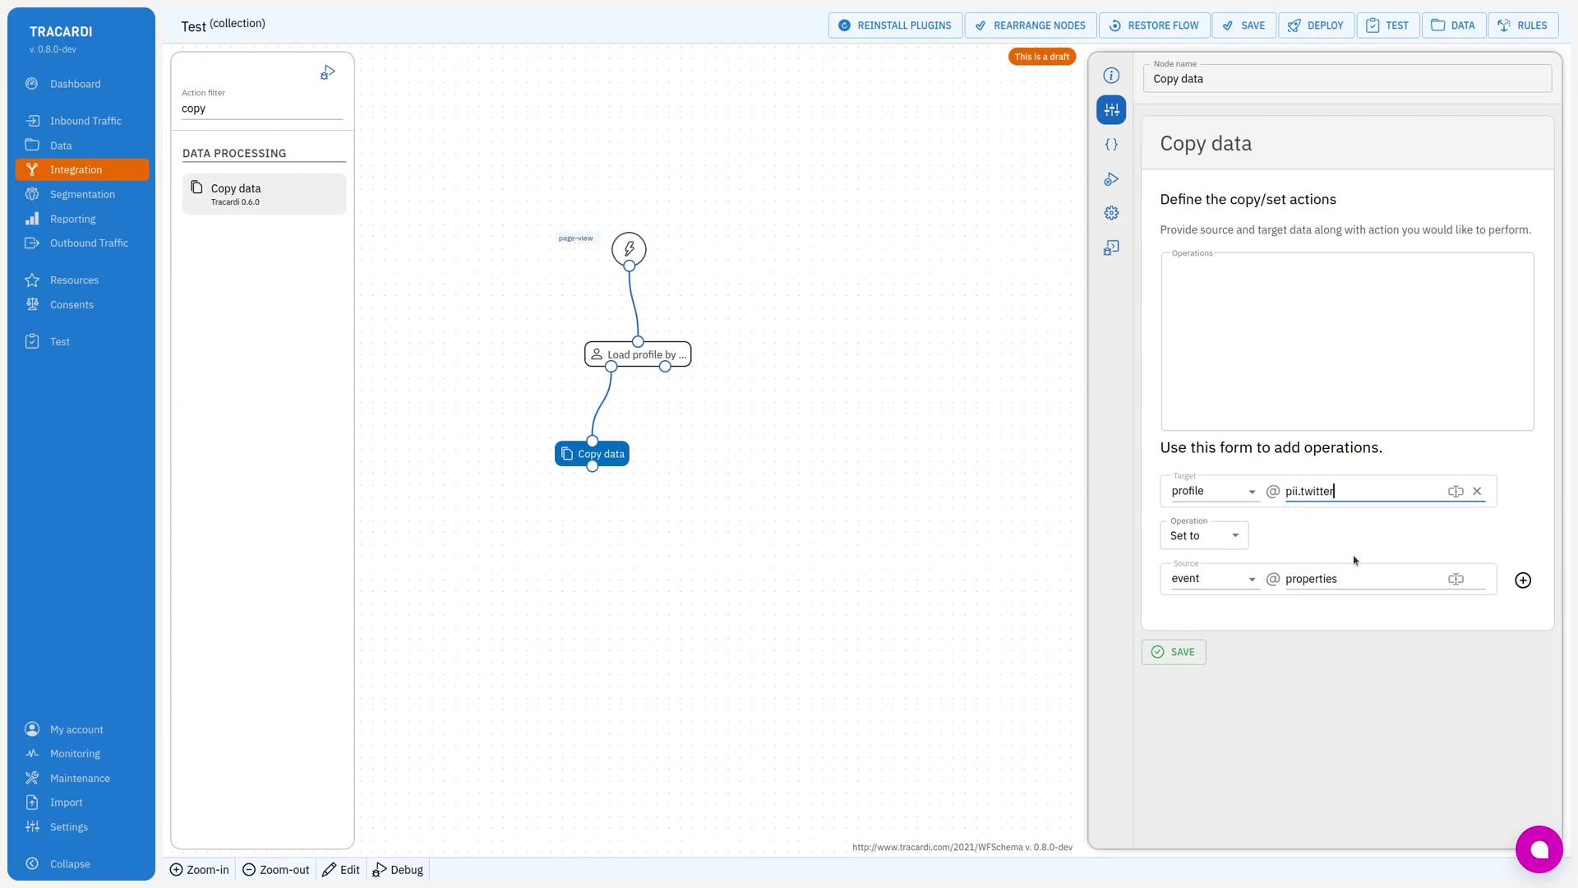
{"action": "left_click", "coordinate": [1282, 580]}
{"action": "left_click_drag", "start_coordinate": [1284, 578], "coordinate": [1180, 577]}
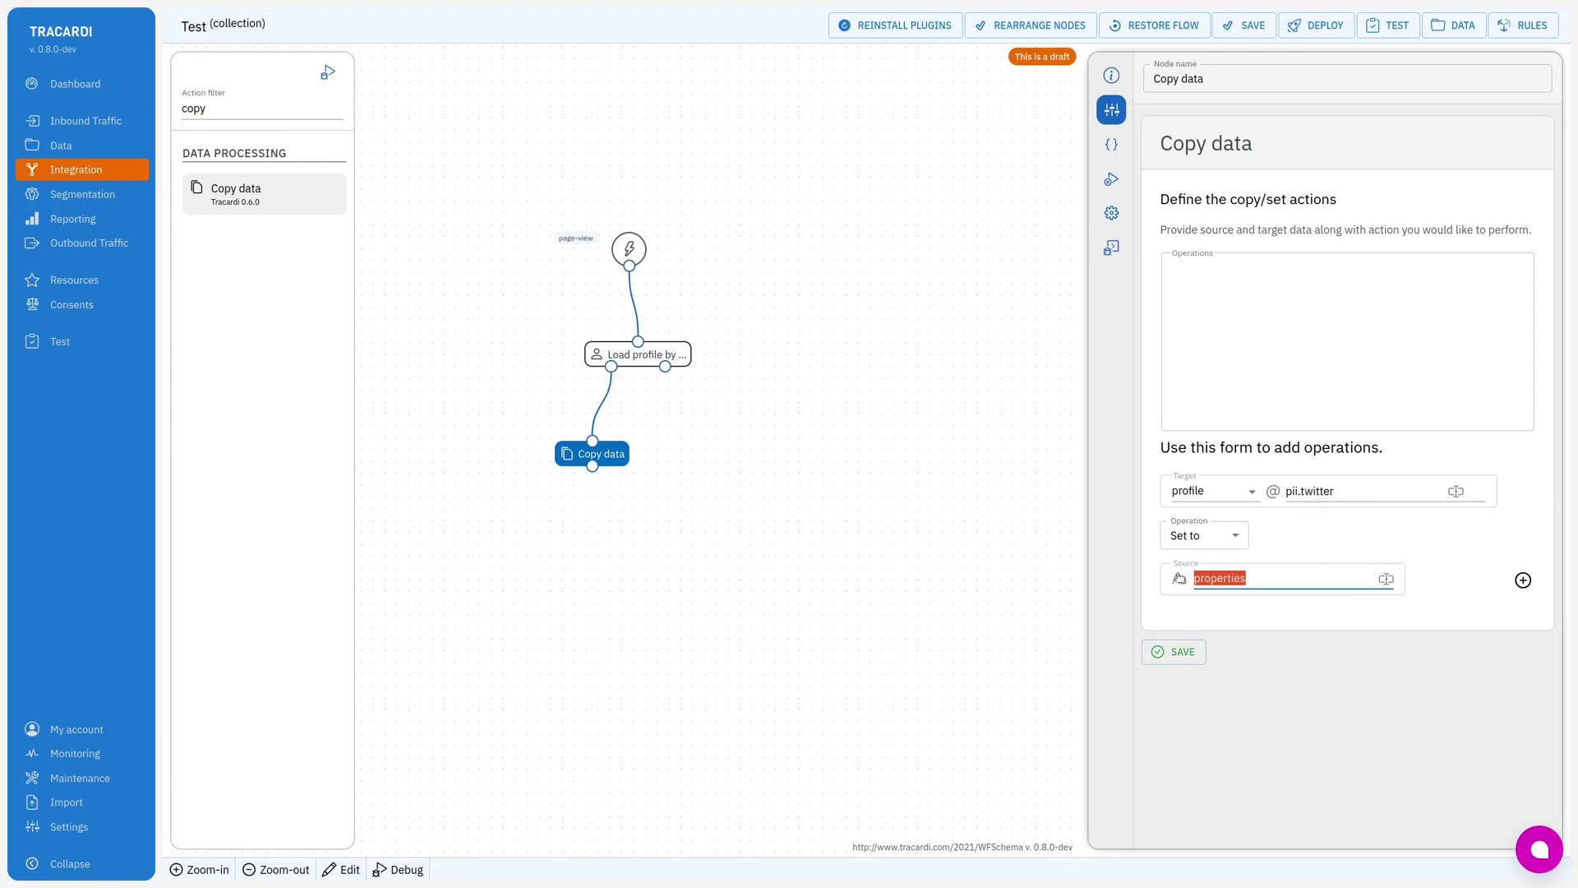
{"action": "type", "text": "@value"}
{"action": "left_click", "coordinate": [1523, 580]}
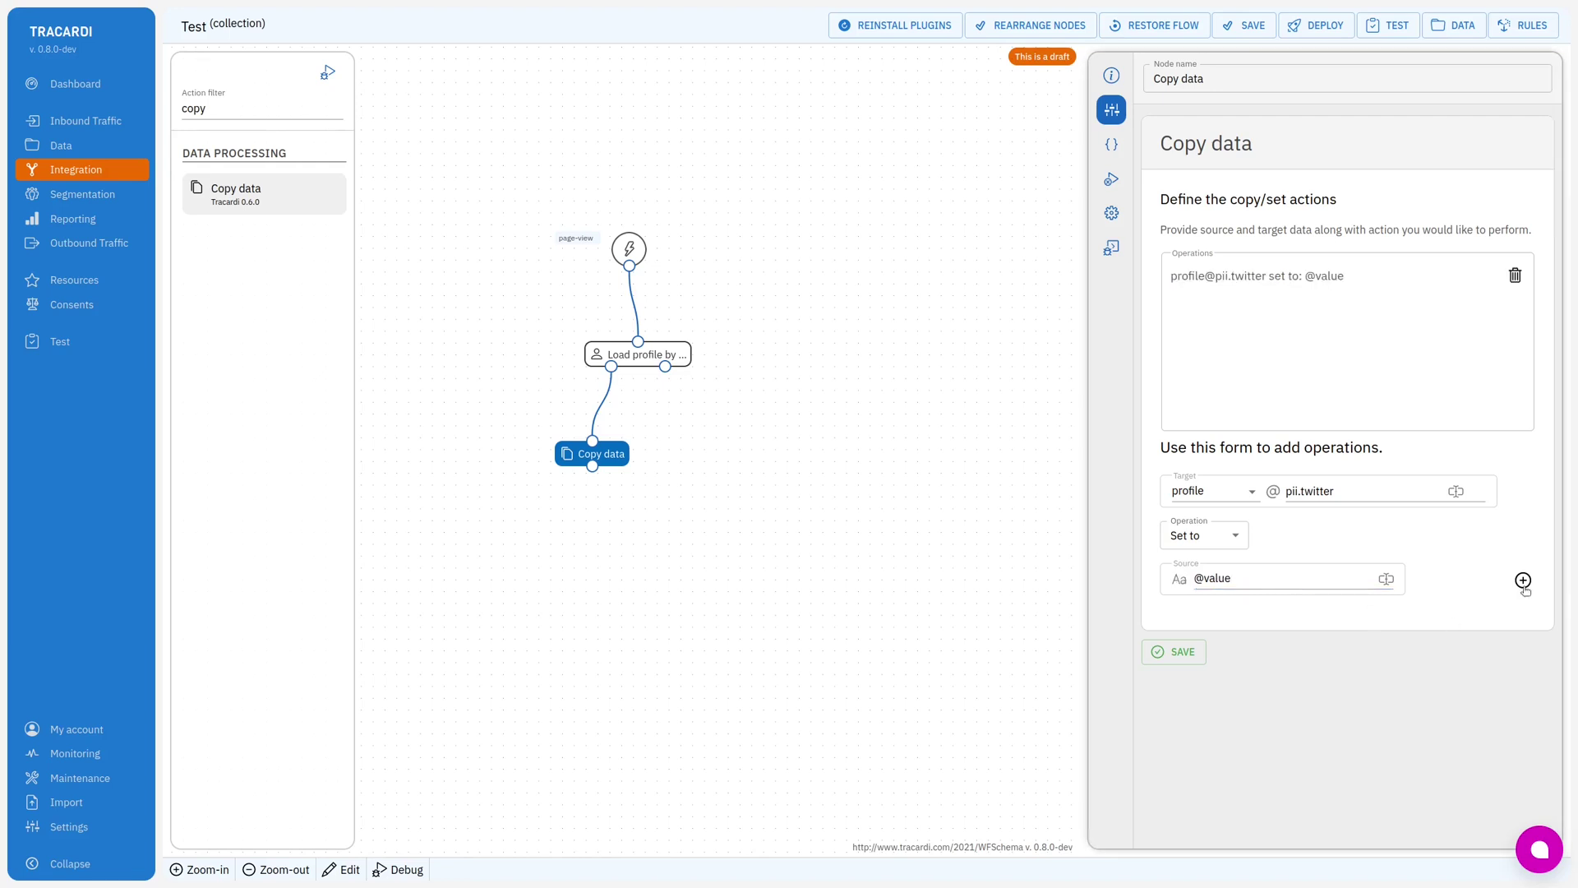
{"action": "left_click", "coordinate": [1173, 652]}
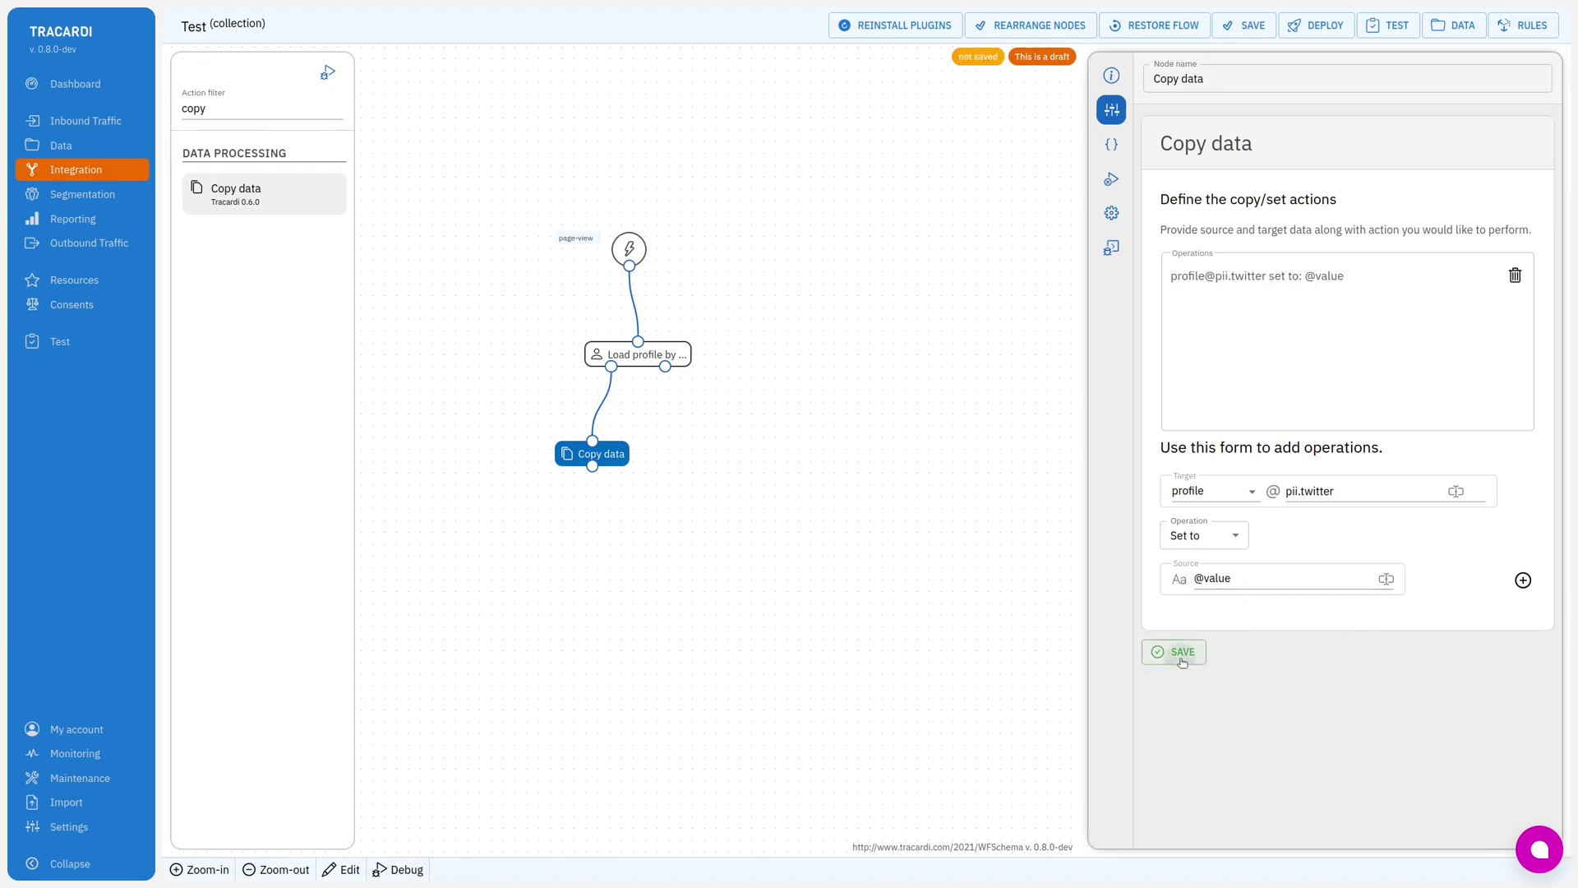
{"action": "left_click", "coordinate": [987, 604]}
Step: Add an Update profile node below Copy data, found by filtering actions for 'upd'
{"action": "left_click_drag", "start_coordinate": [596, 452], "coordinate": [602, 452]}
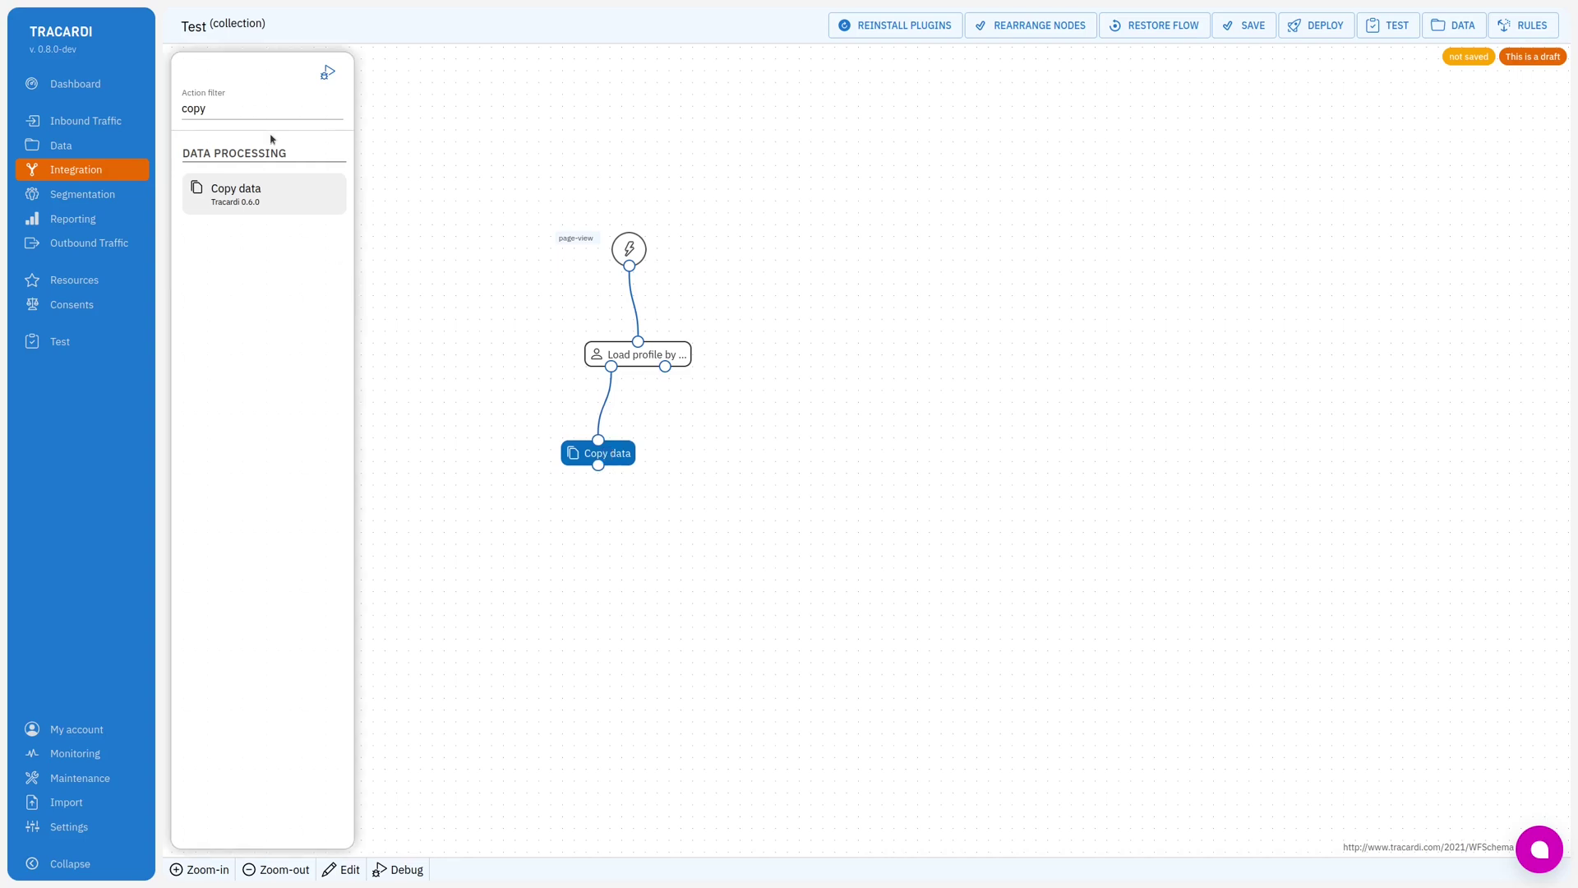
{"action": "double_click", "coordinate": [245, 109]}
{"action": "type", "text": "upd"}
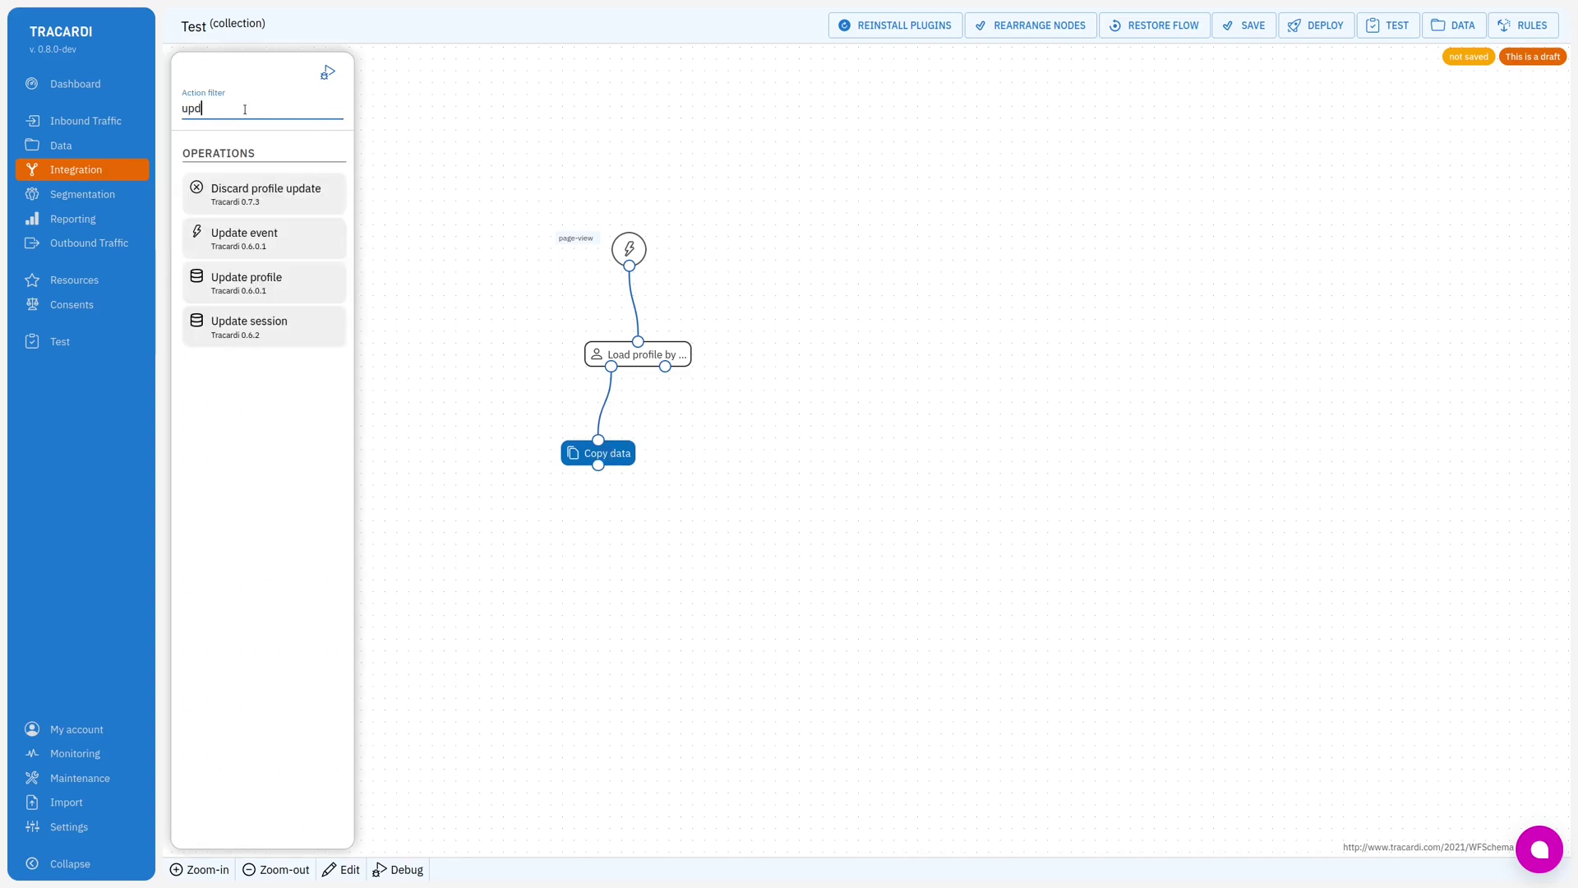
{"action": "left_click_drag", "start_coordinate": [274, 278], "coordinate": [598, 465]}
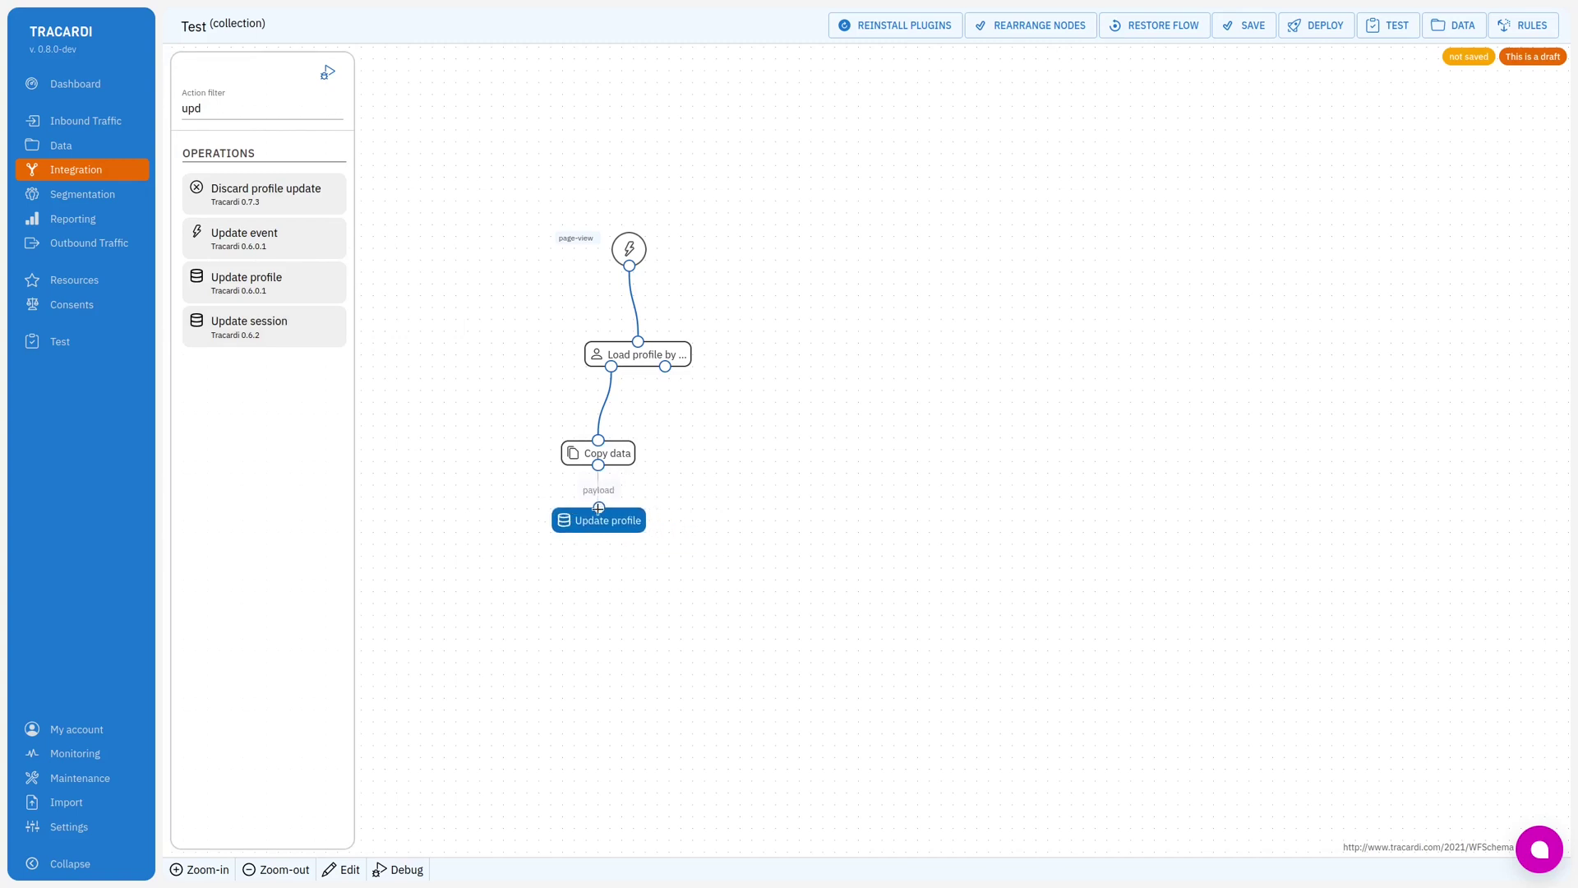
Step: Save the workflow and confirm deploying it
{"action": "left_click", "coordinate": [1233, 32]}
{"action": "left_click", "coordinate": [1319, 33]}
{"action": "left_click", "coordinate": [980, 490]}
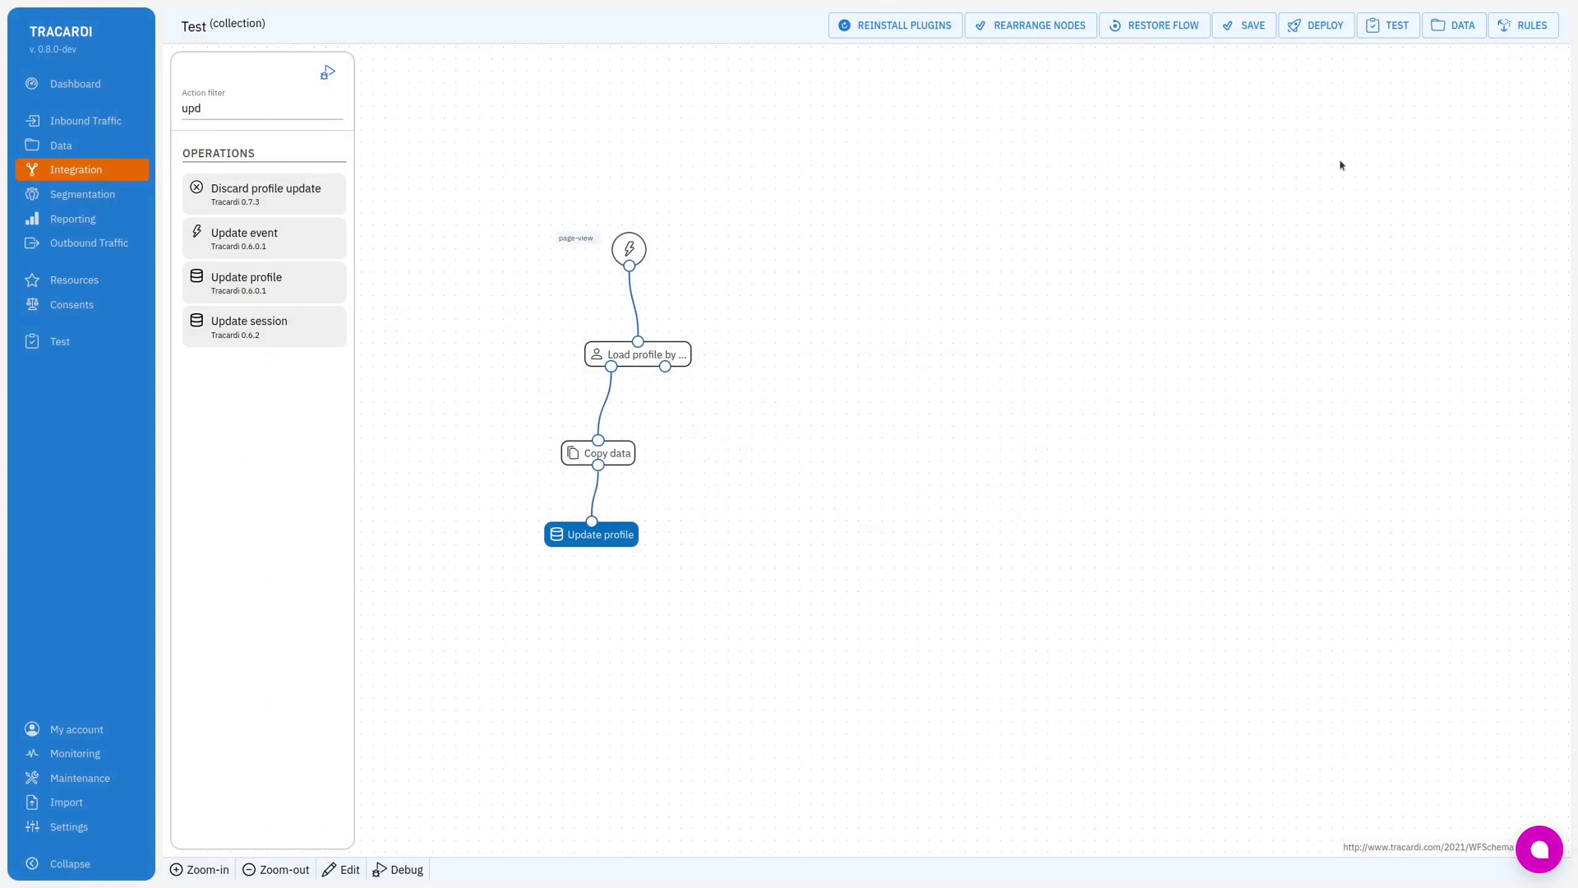
Step: In the test event settings, set the session to 1 and clear the profile id
{"action": "left_click", "coordinate": [1390, 34]}
{"action": "scroll", "coordinate": [1170, 217], "scroll_direction": "down", "scroll_amount": 2}
{"action": "scroll", "coordinate": [1169, 218], "scroll_direction": "up", "scroll_amount": 2}
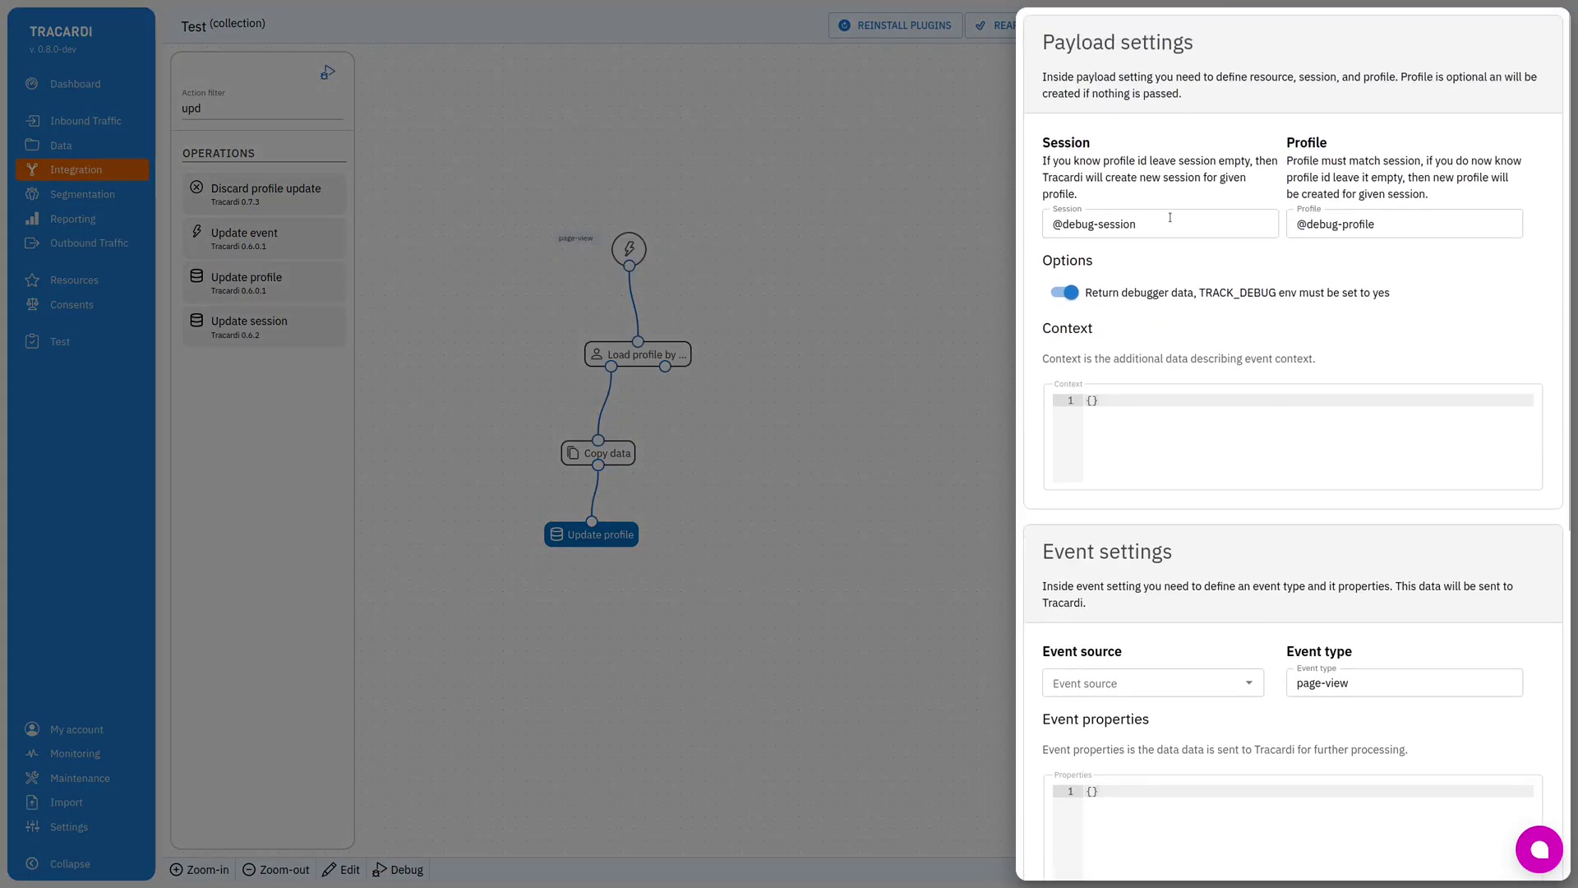
{"action": "left_click", "coordinate": [1170, 218]}
{"action": "key", "text": "ctrl+a"}
{"action": "type", "text": "1"}
{"action": "key", "text": "Tab"}
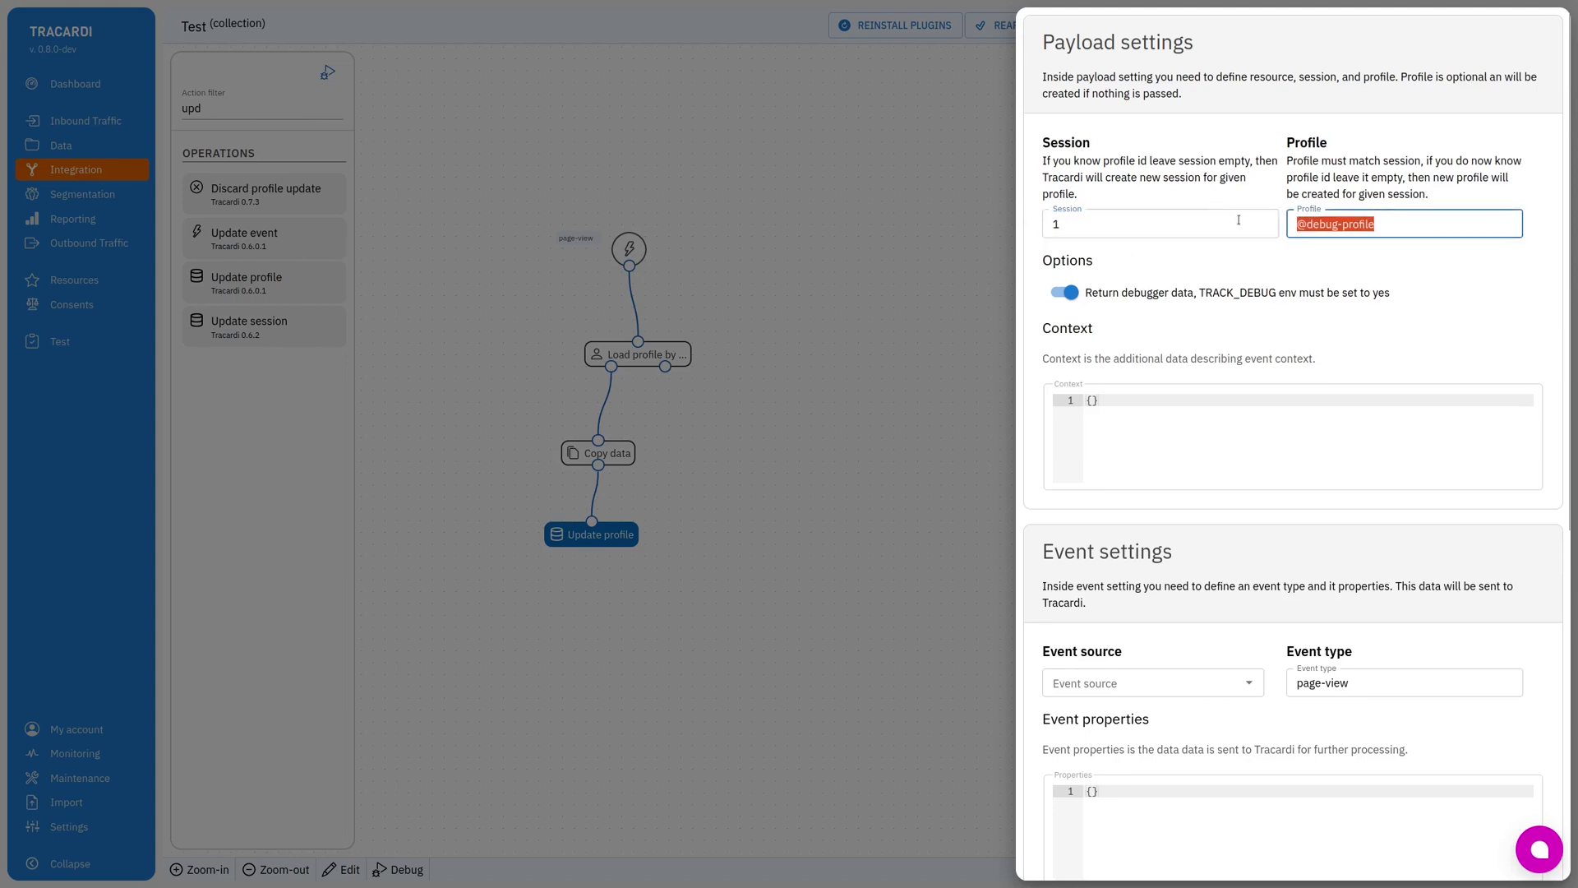
{"action": "key", "text": "BackSpace"}
{"action": "scroll", "coordinate": [1221, 494], "scroll_direction": "down", "scroll_amount": 4}
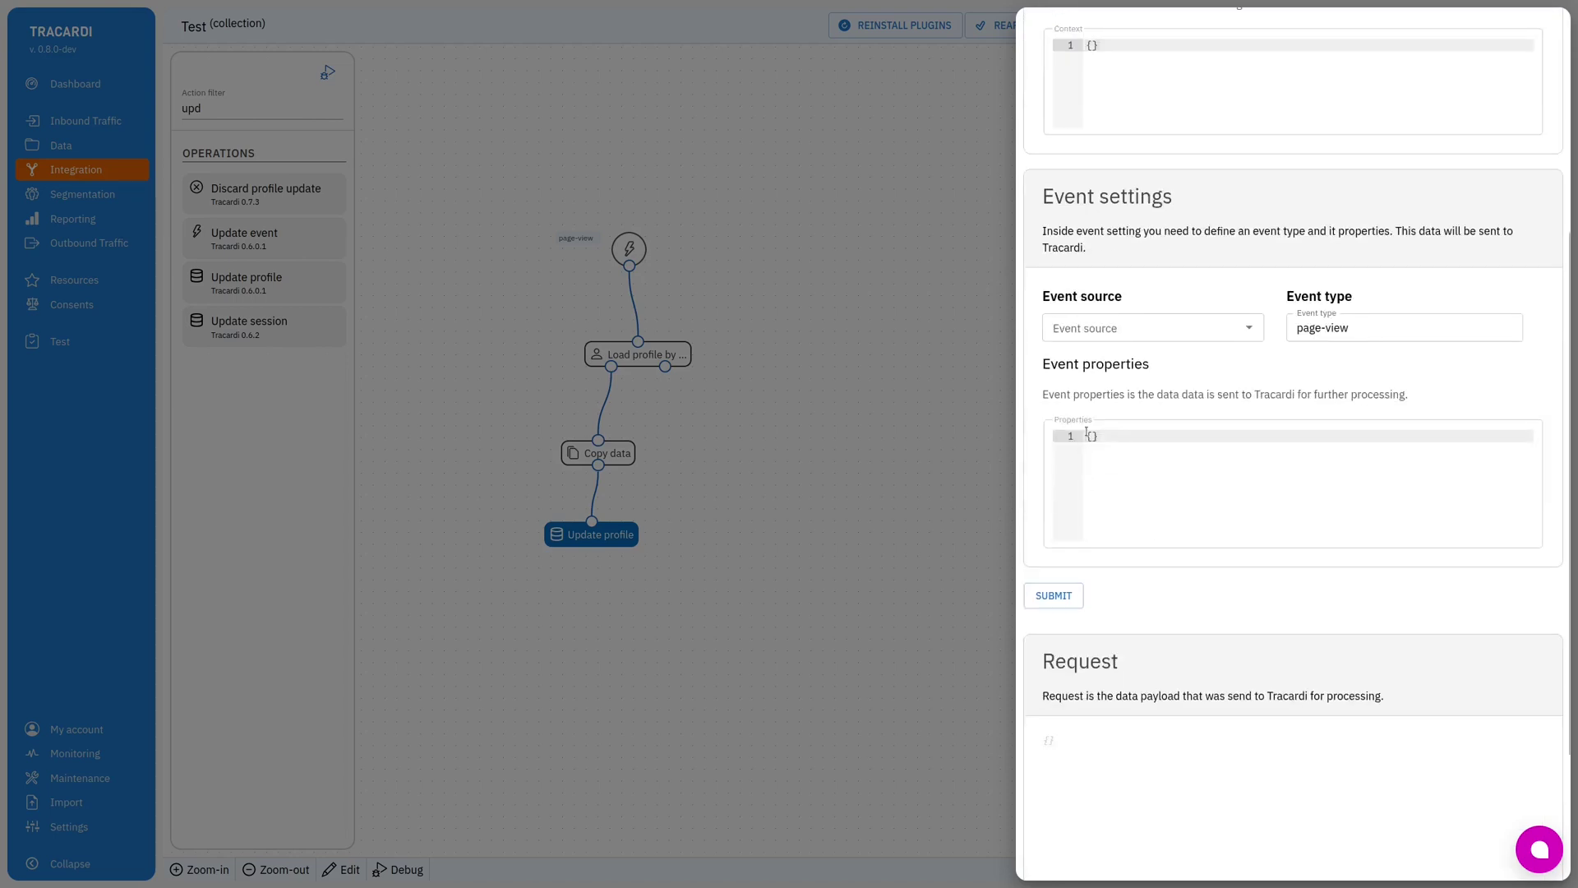
Step: Choose event source Test, add phone 1234 to the properties, and submit the event
{"action": "left_click", "coordinate": [1102, 328]}
{"action": "left_click", "coordinate": [1106, 384]}
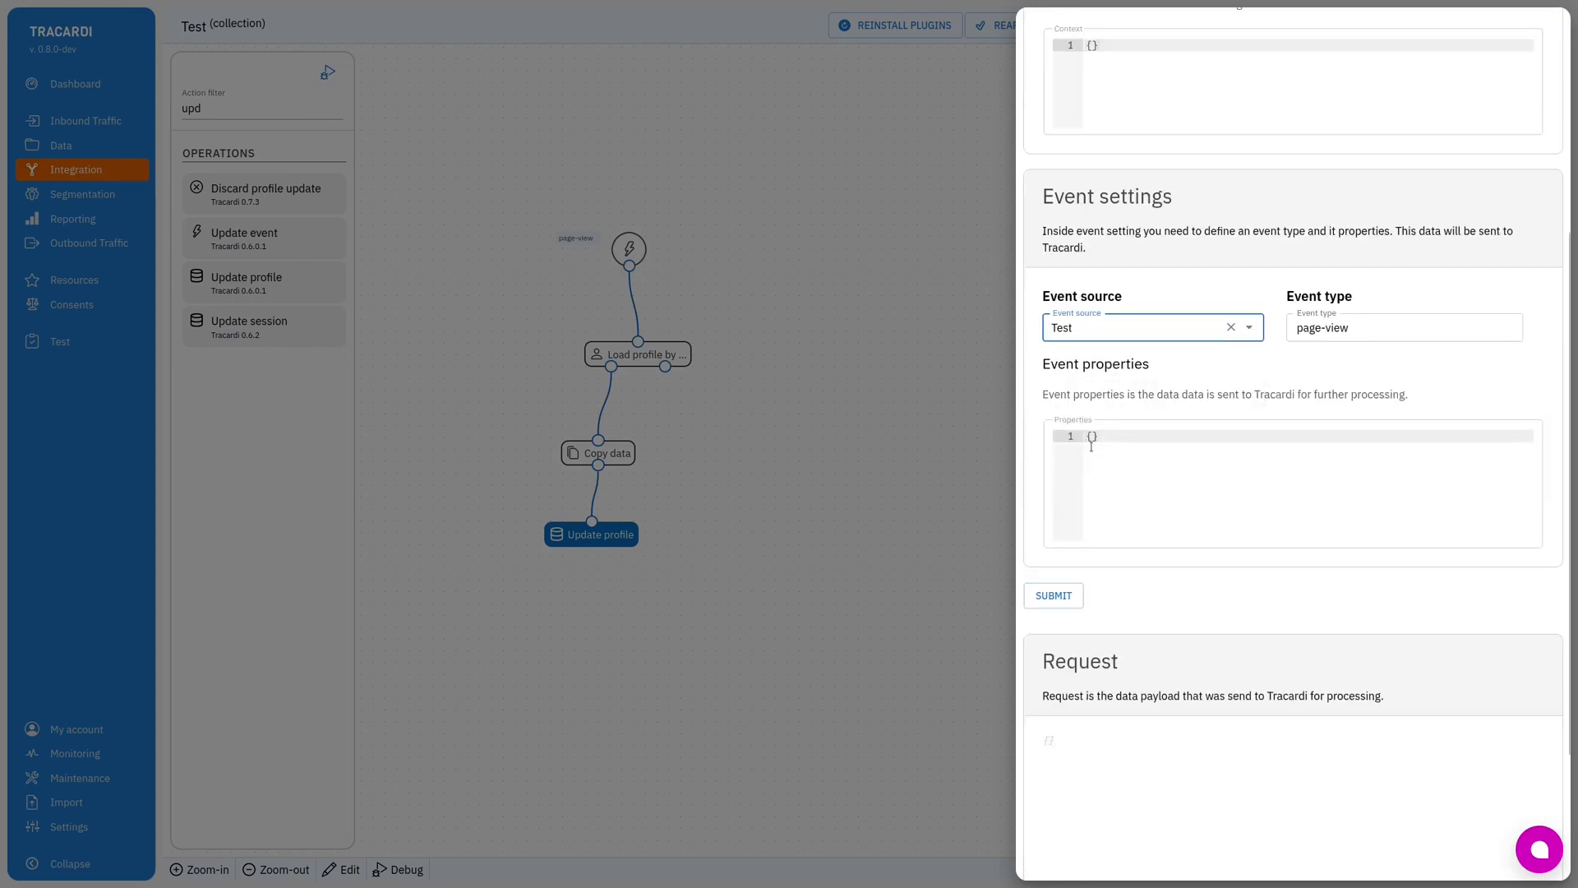
{"action": "left_click", "coordinate": [1130, 519]}
{"action": "key", "text": "Left"}
{"action": "key", "text": "Return"}
{"action": "type", "text": "\"pho"}
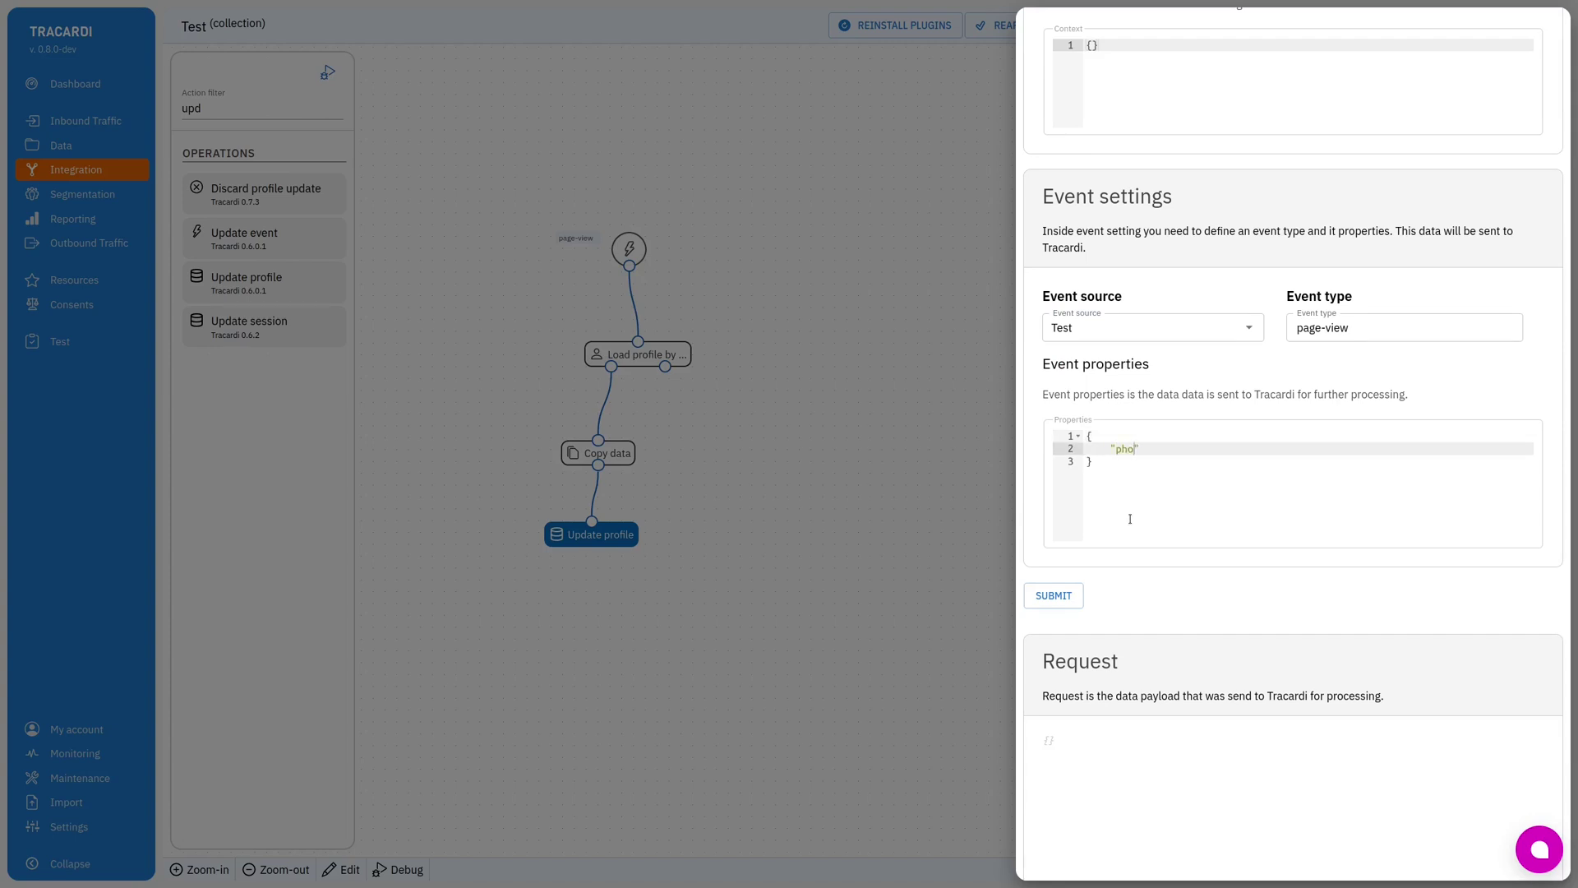
{"action": "type", "text": "ne\": 1234\""}
{"action": "left_click", "coordinate": [1060, 596]}
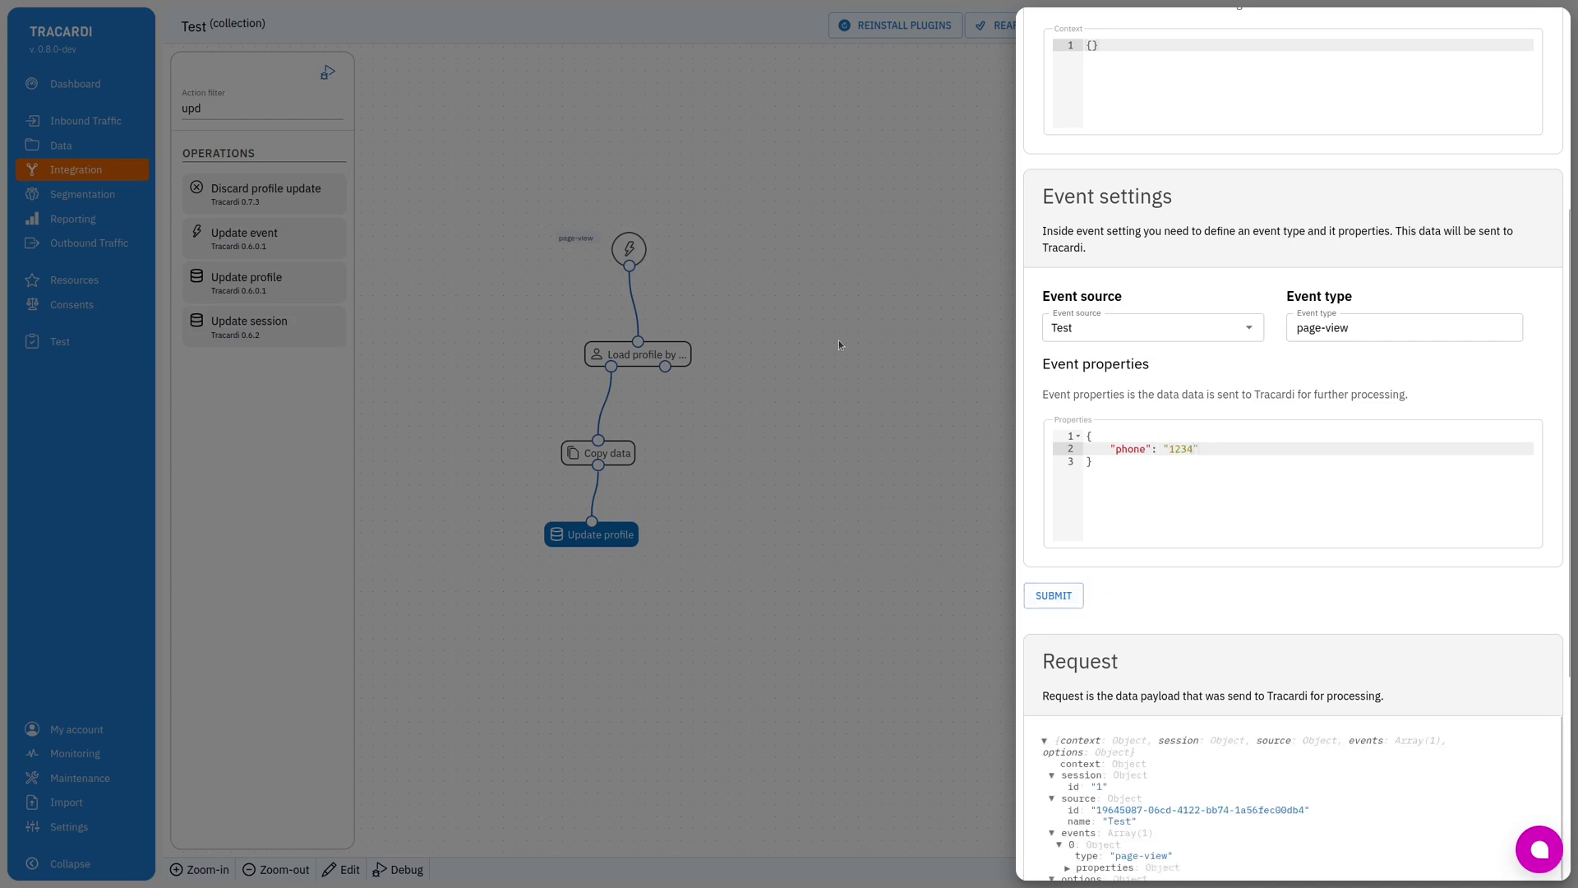
{"action": "left_click", "coordinate": [998, 433]}
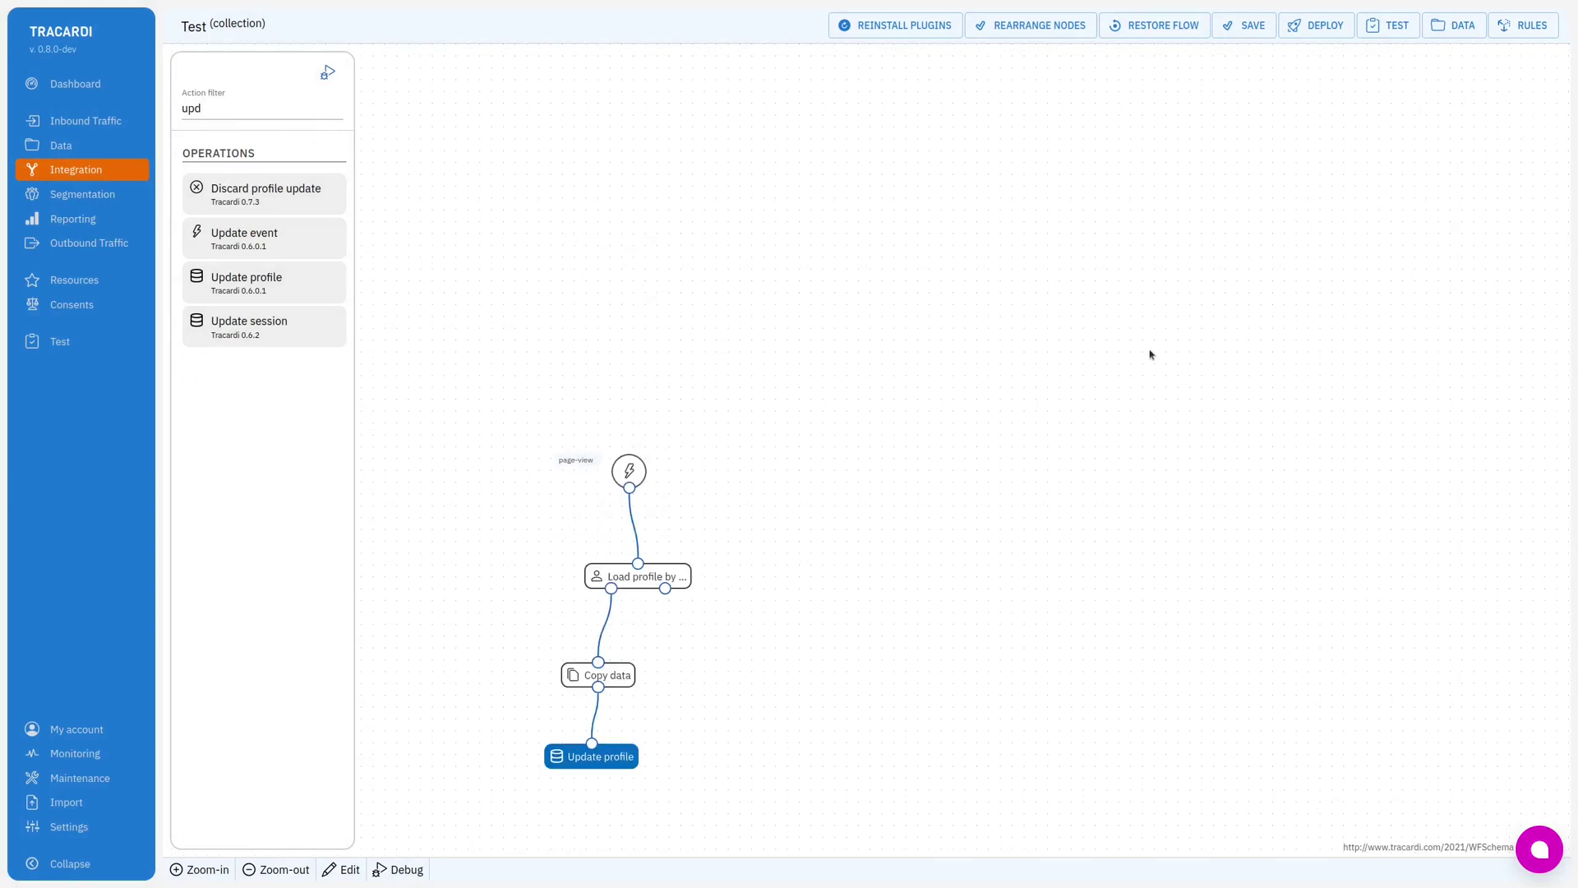
{"action": "left_click", "coordinate": [1459, 26]}
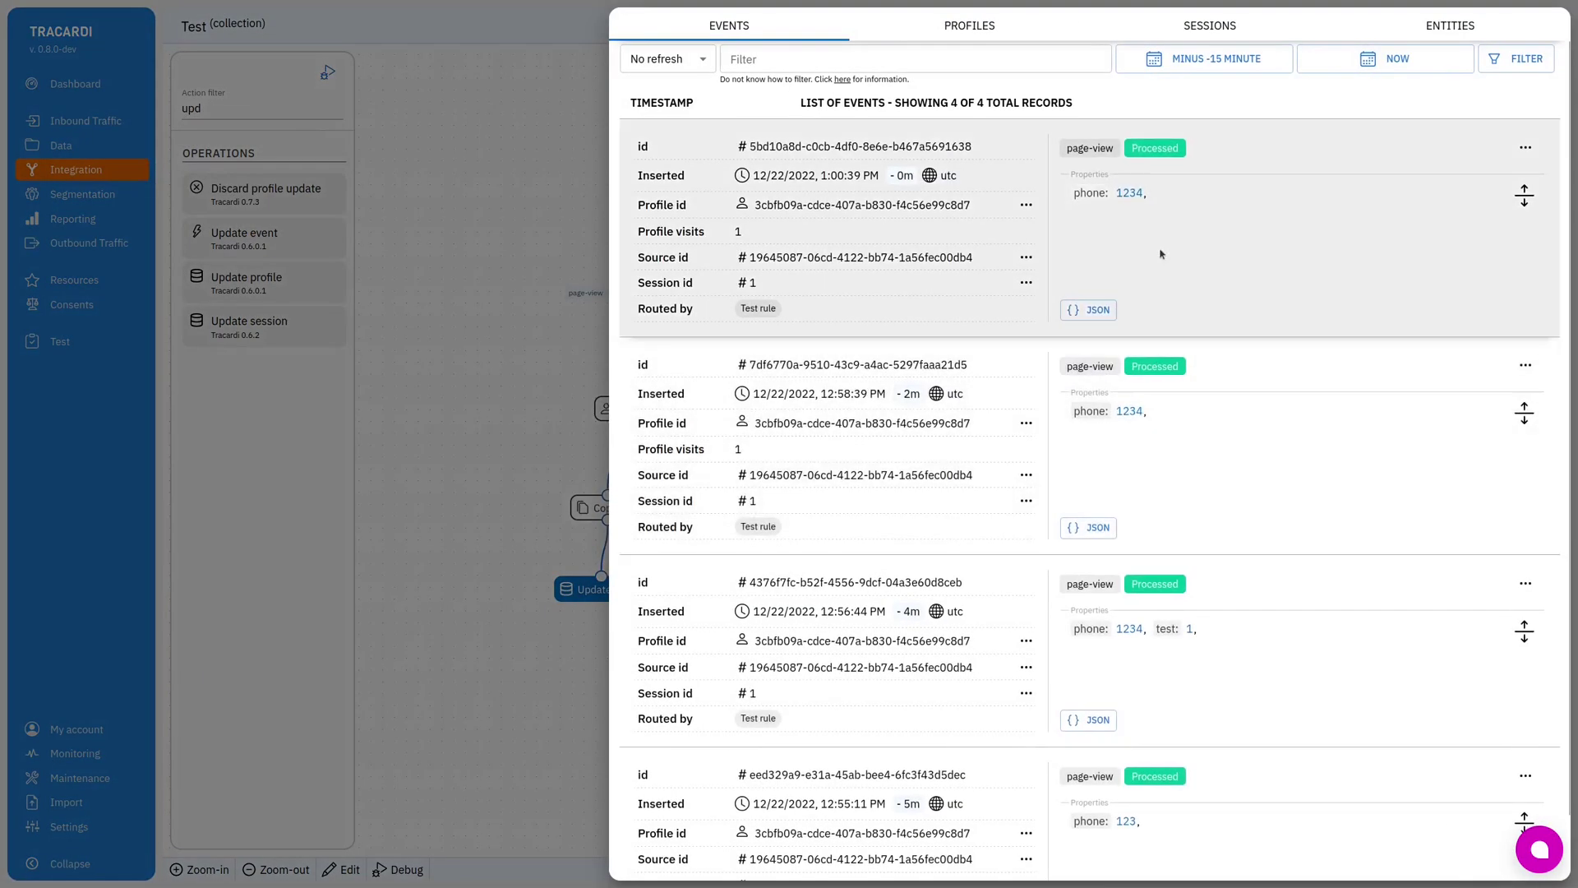
{"action": "left_click", "coordinate": [970, 25]}
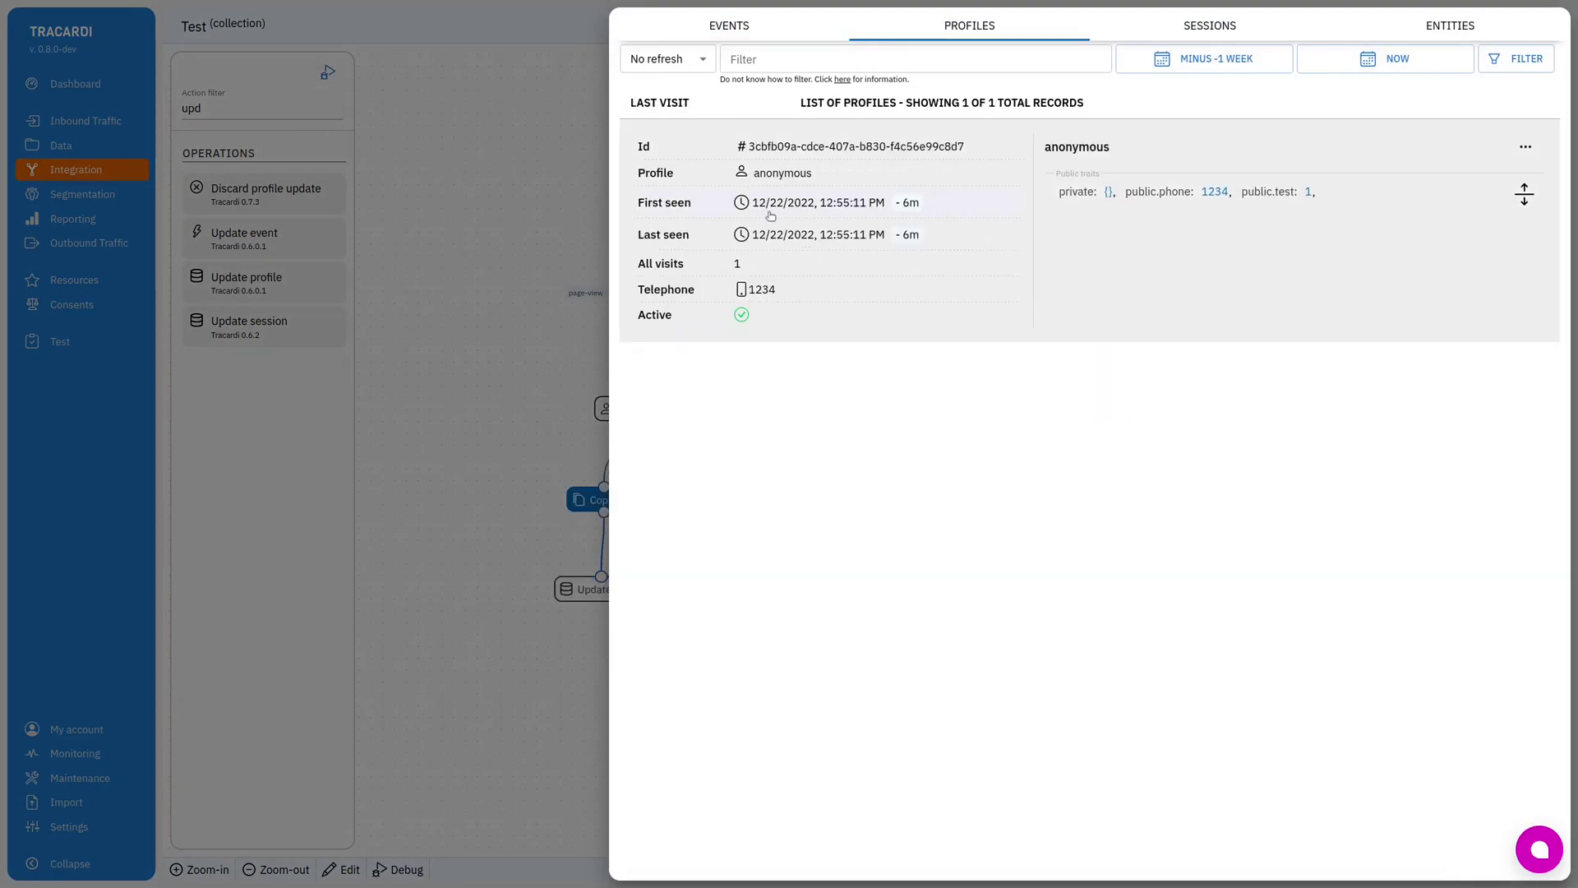
{"action": "left_click", "coordinate": [1525, 148]}
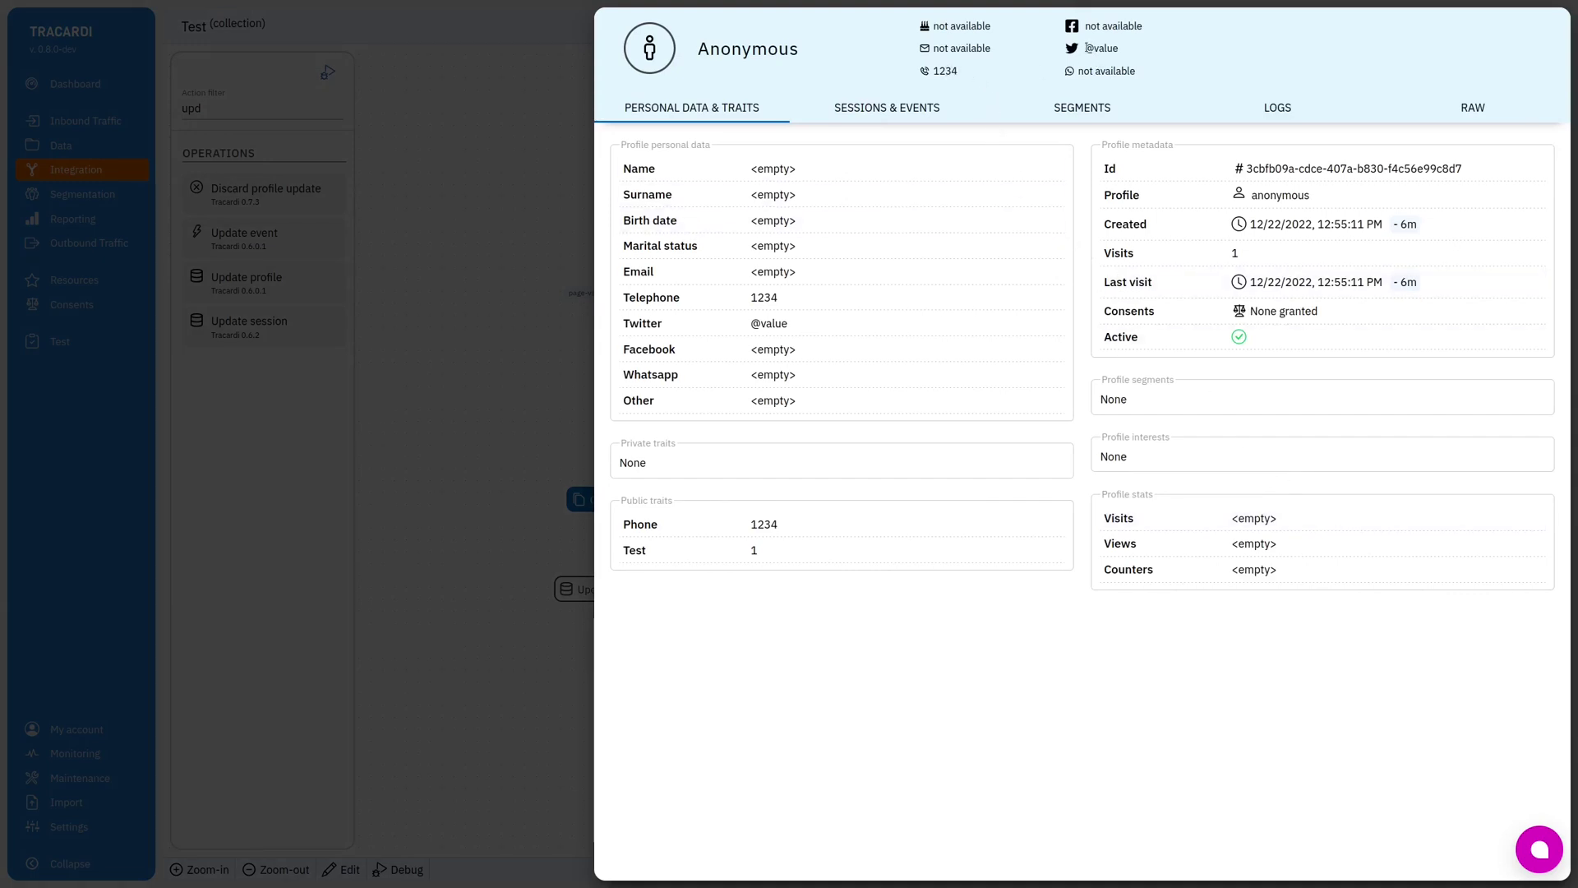
{"action": "left_click_drag", "start_coordinate": [1086, 48], "coordinate": [1146, 50]}
{"action": "left_click_drag", "start_coordinate": [751, 322], "coordinate": [805, 326]}
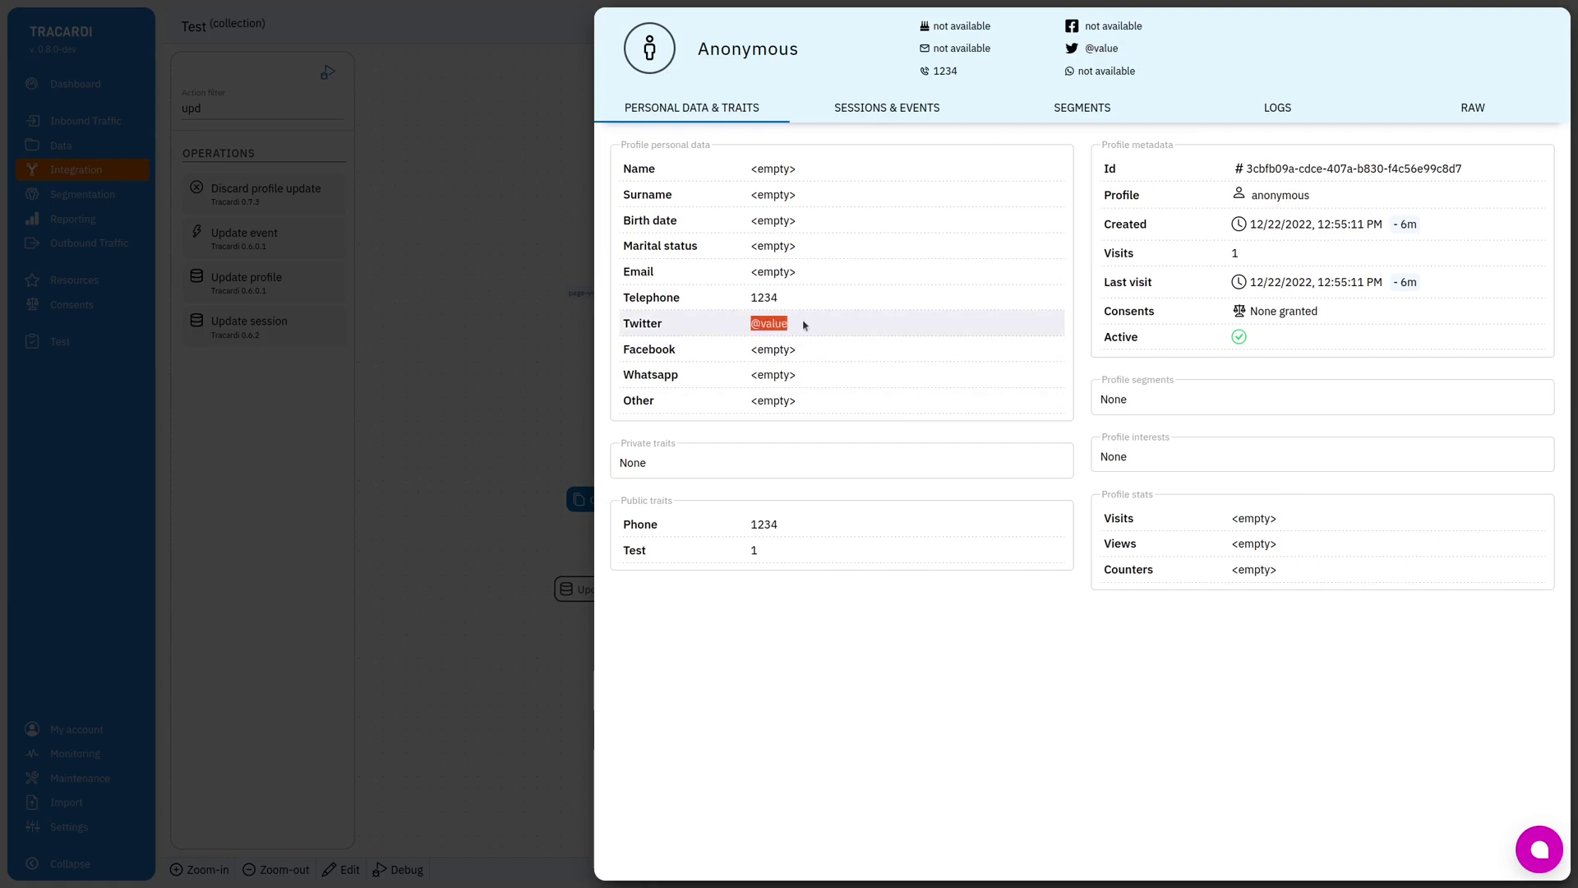